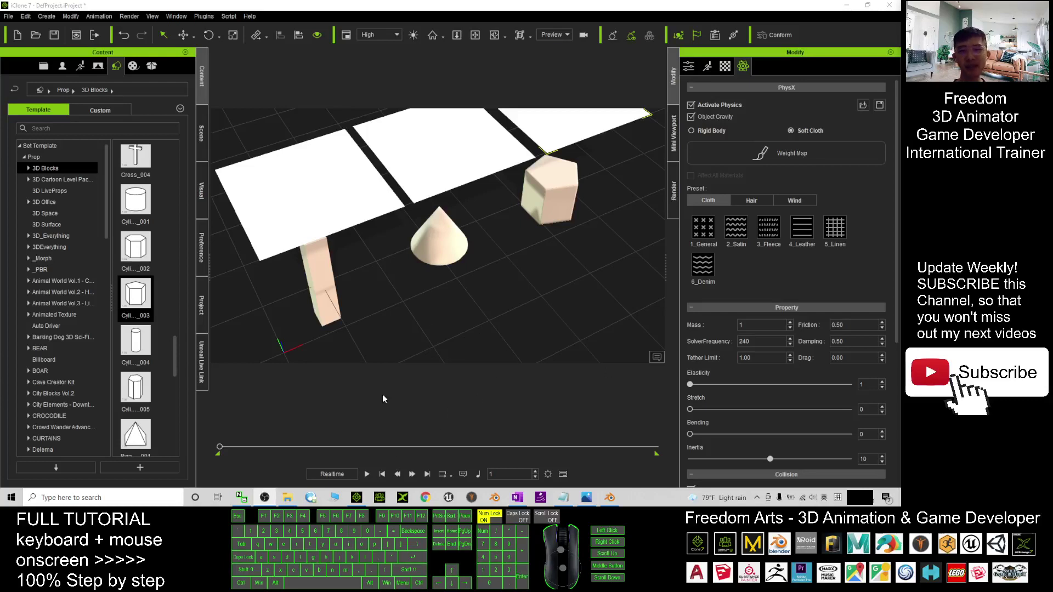
Play the soft cloth simulation over the three props, view it from another angle, and return playback to the first frame
left_click(368, 474)
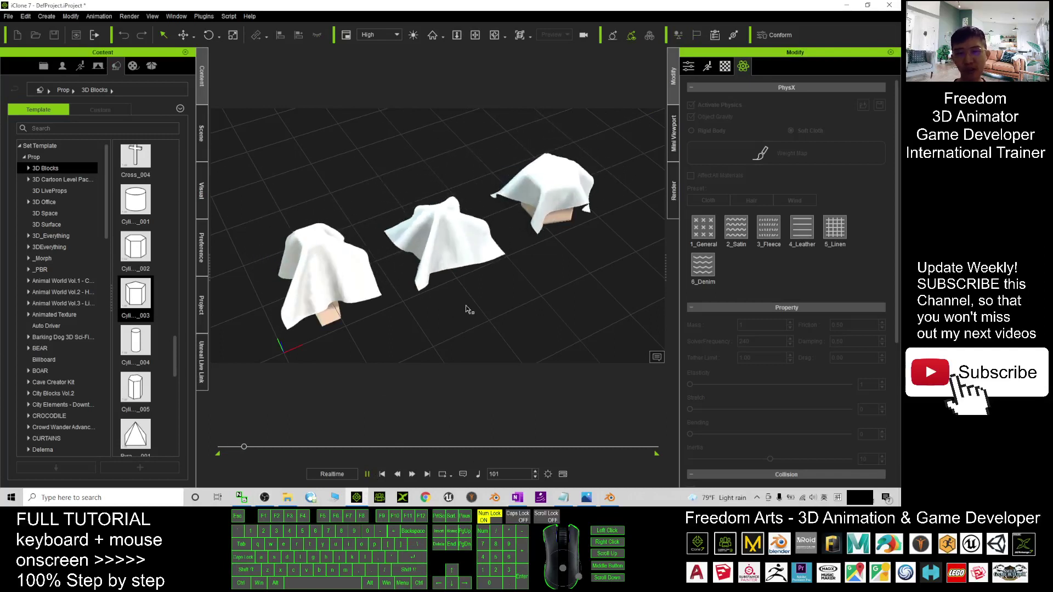
key("c")
left_click_drag(461, 332, 391, 270)
scroll(390, 270, "up", 2)
key("x")
left_click_drag(496, 249, 452, 286)
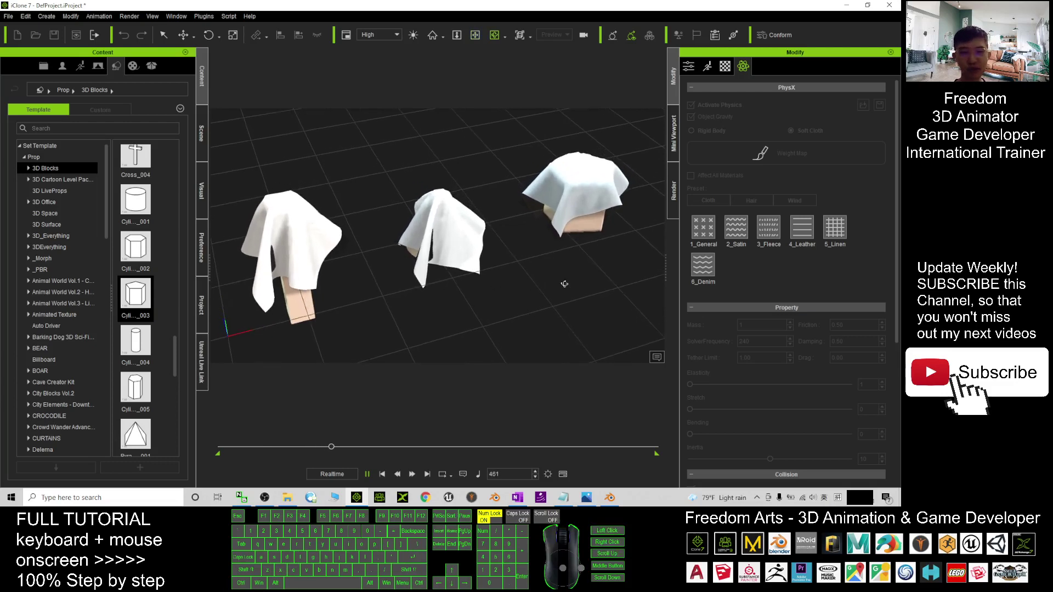
left_click(383, 474)
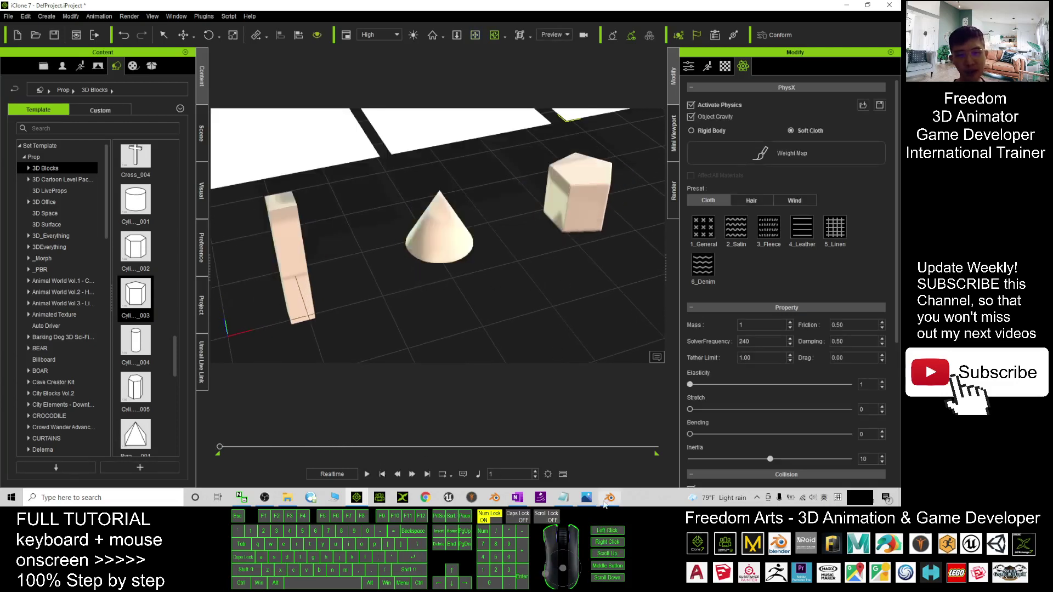
Look up the free Blender download link in Notes.txt in Notepad, then switch to Blender
left_click(610, 497)
left_click(563, 497)
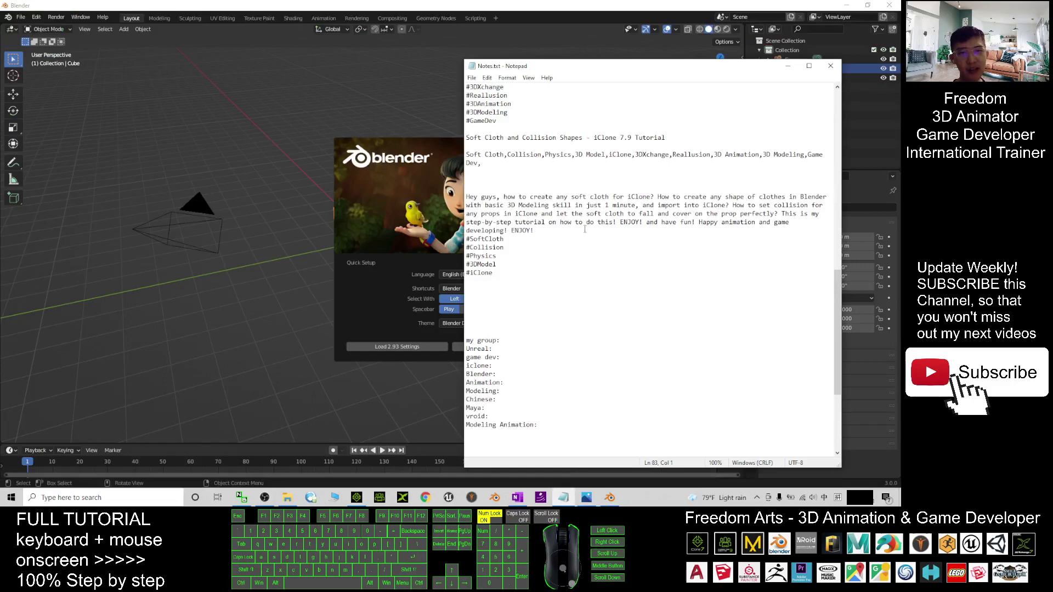
scroll(585, 229, "up", 10)
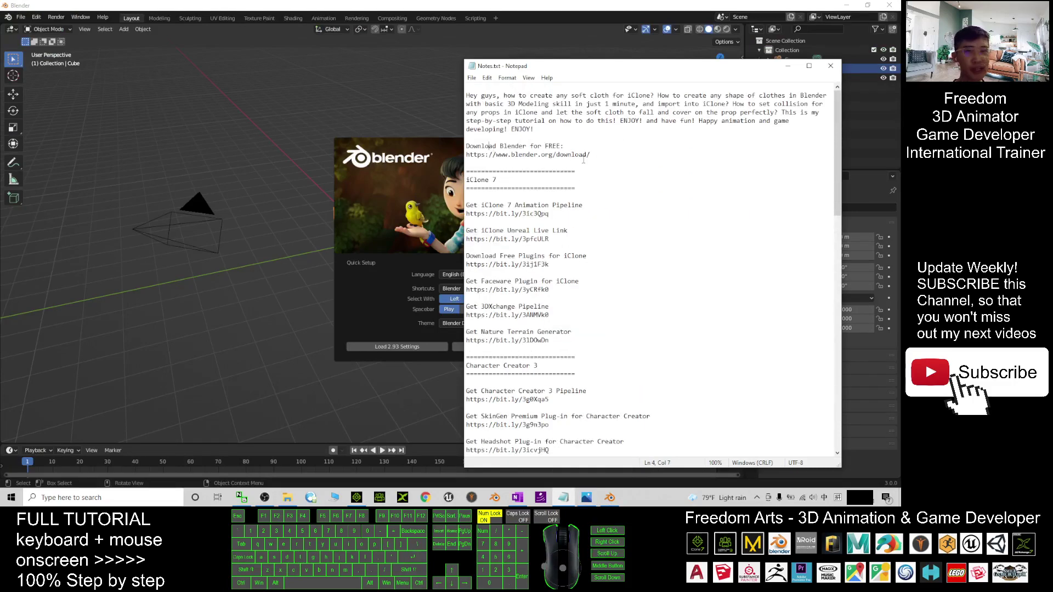
left_click(329, 4)
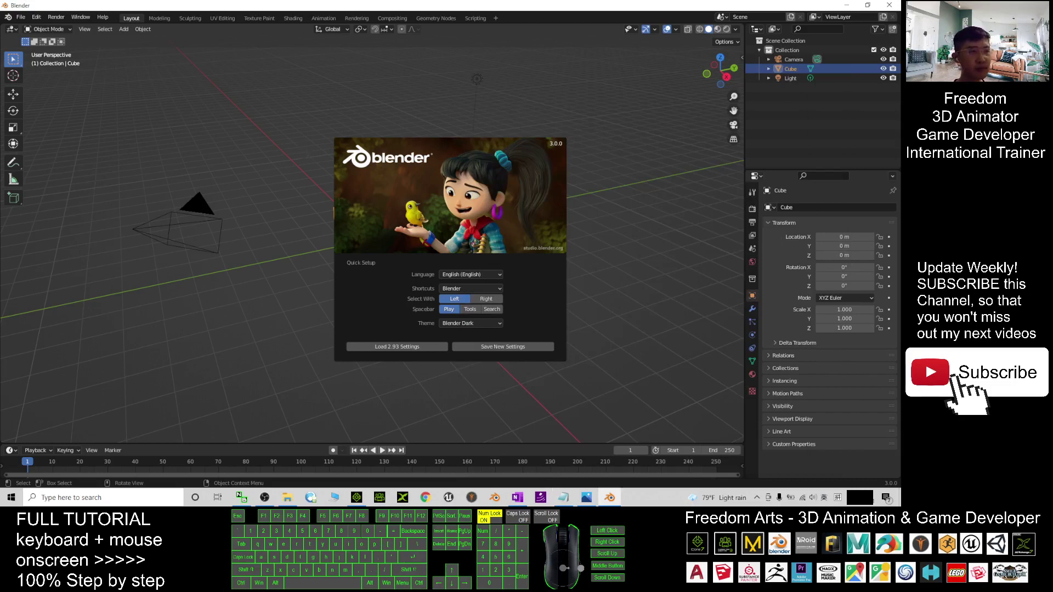
Dismiss the splash screen and delete the default camera, cube and light from the scene
left_click(391, 300)
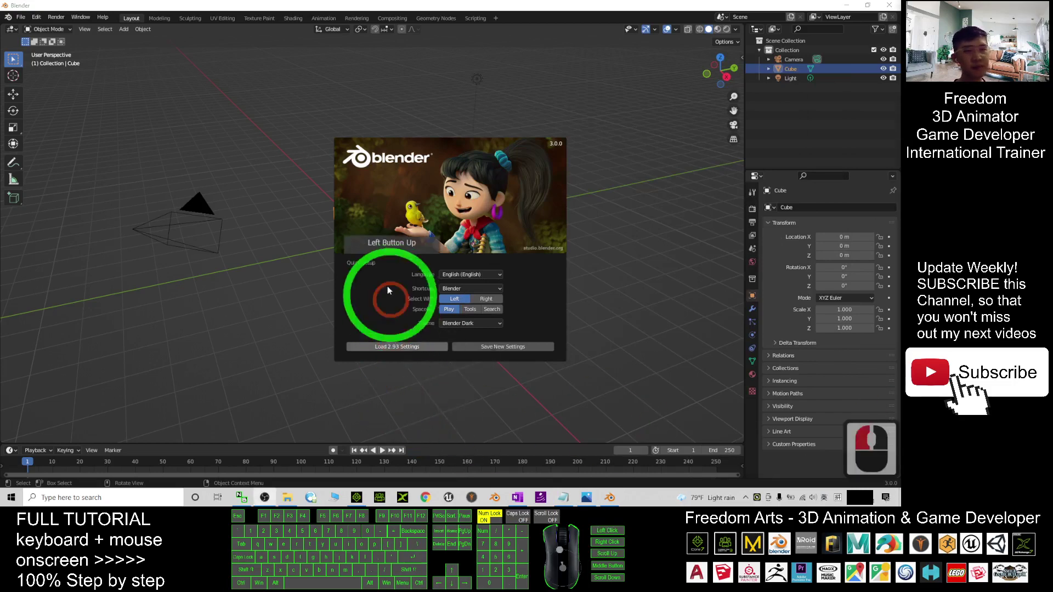
left_click(165, 131)
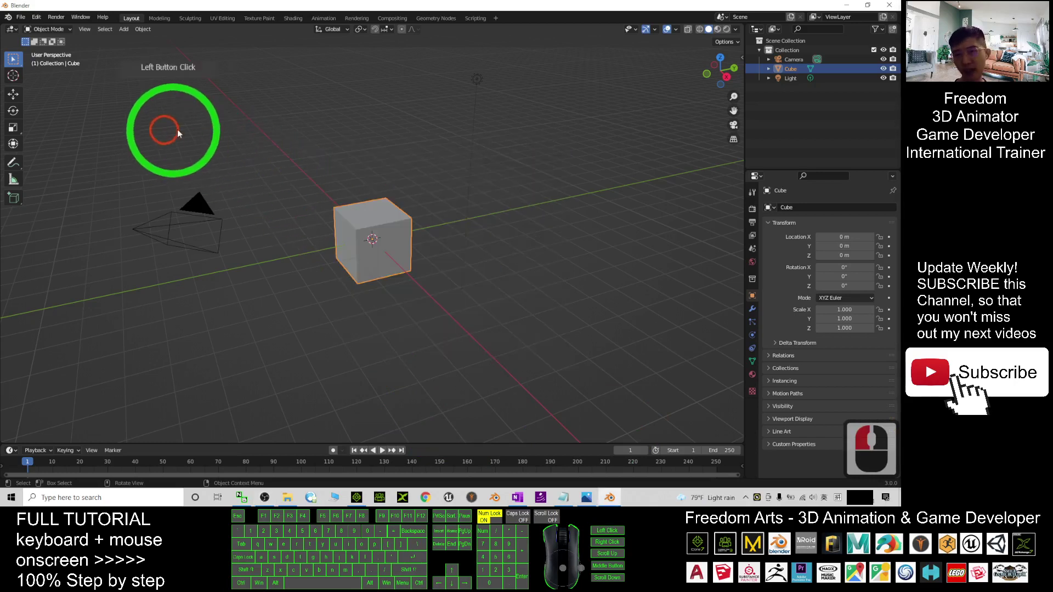
left_click_drag(94, 120, 593, 336)
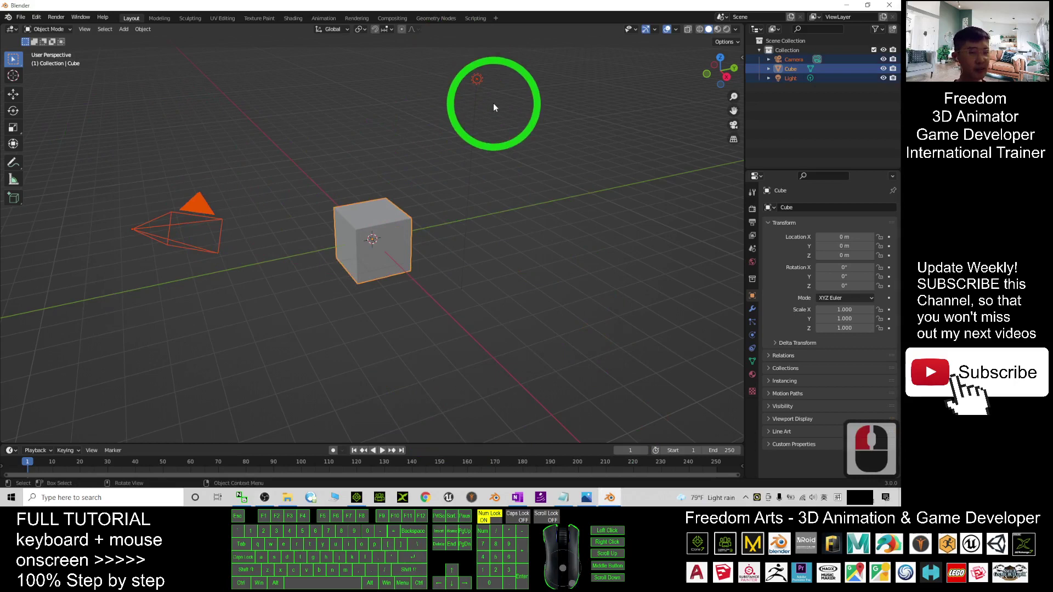
key("Delete")
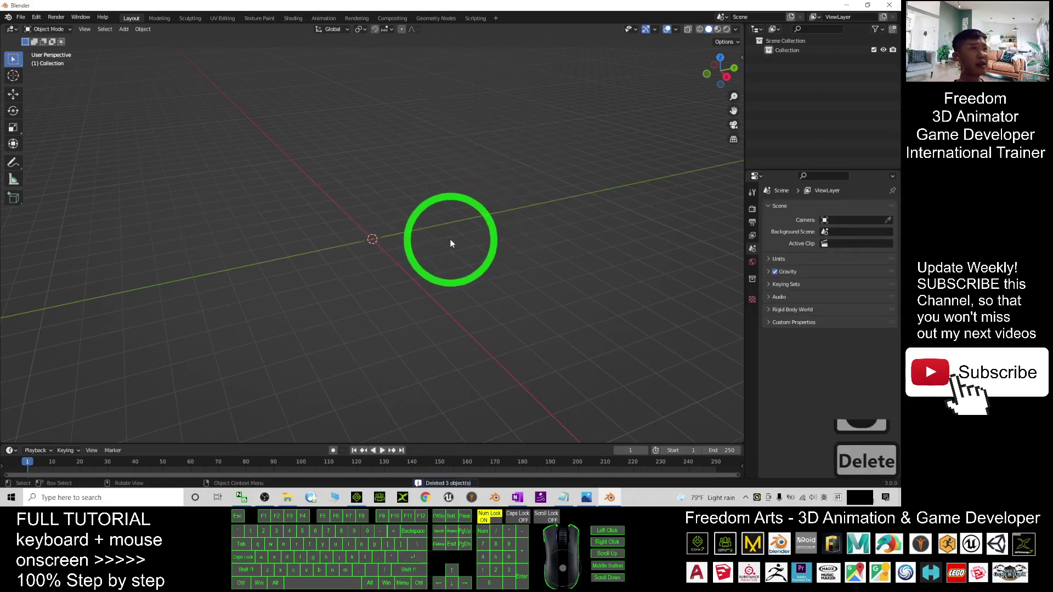
Add a plane mesh at the centre of the empty scene
scroll(449, 239, "up", 5)
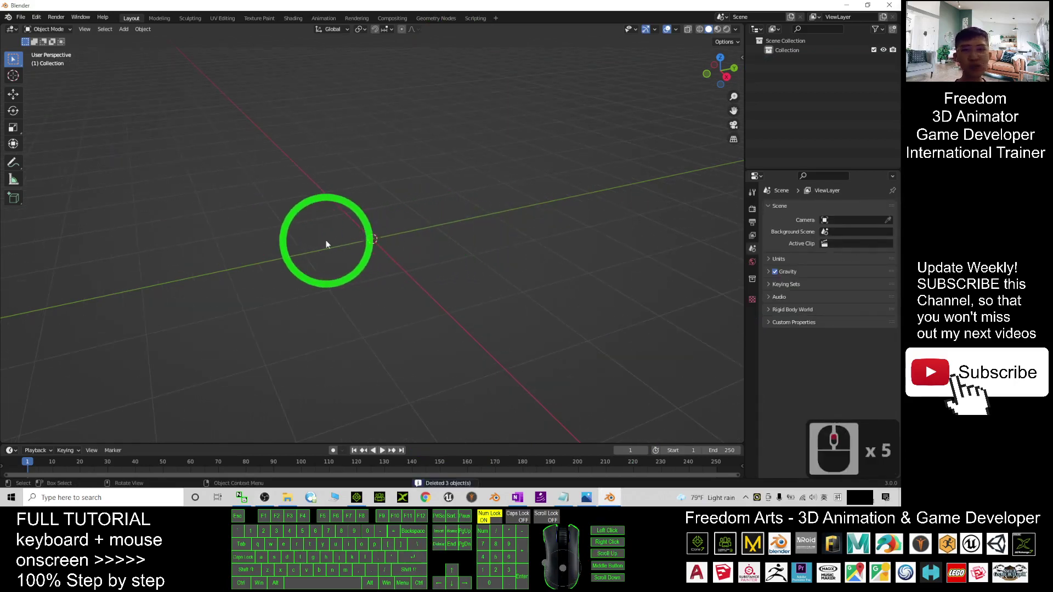
left_click(124, 29)
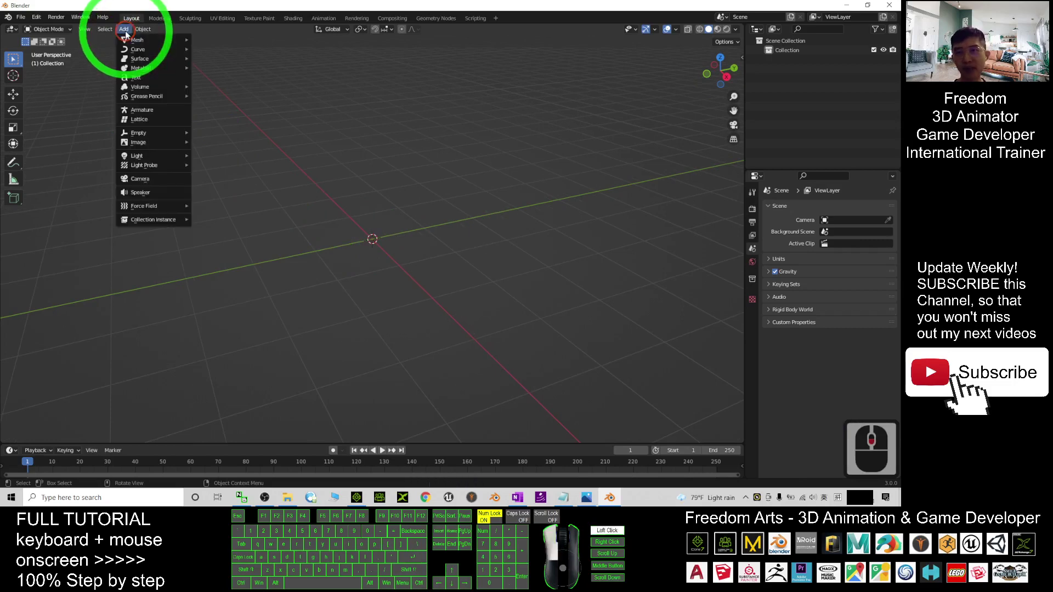
mouse_move(132, 39)
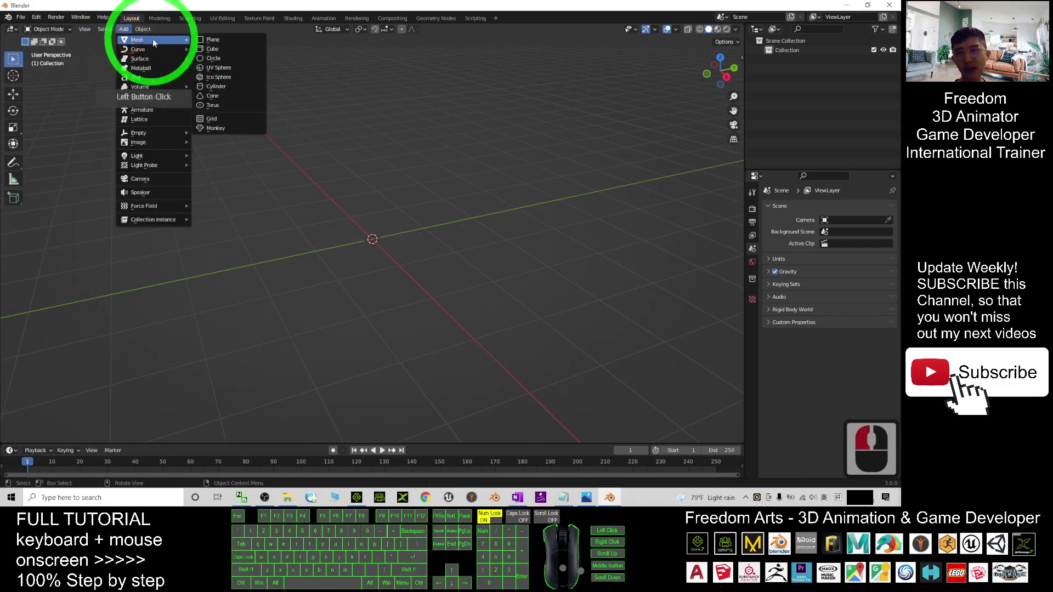
left_click(227, 39)
left_click(509, 275)
left_click(427, 265)
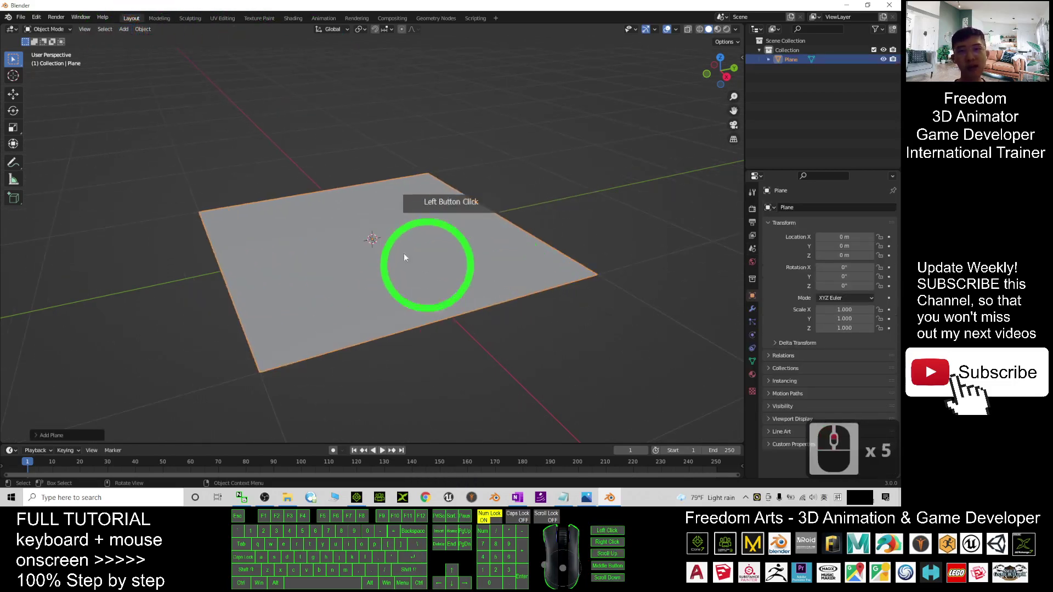
Enter Edit Mode on the plane and subdivide the whole mesh once
left_click(445, 259)
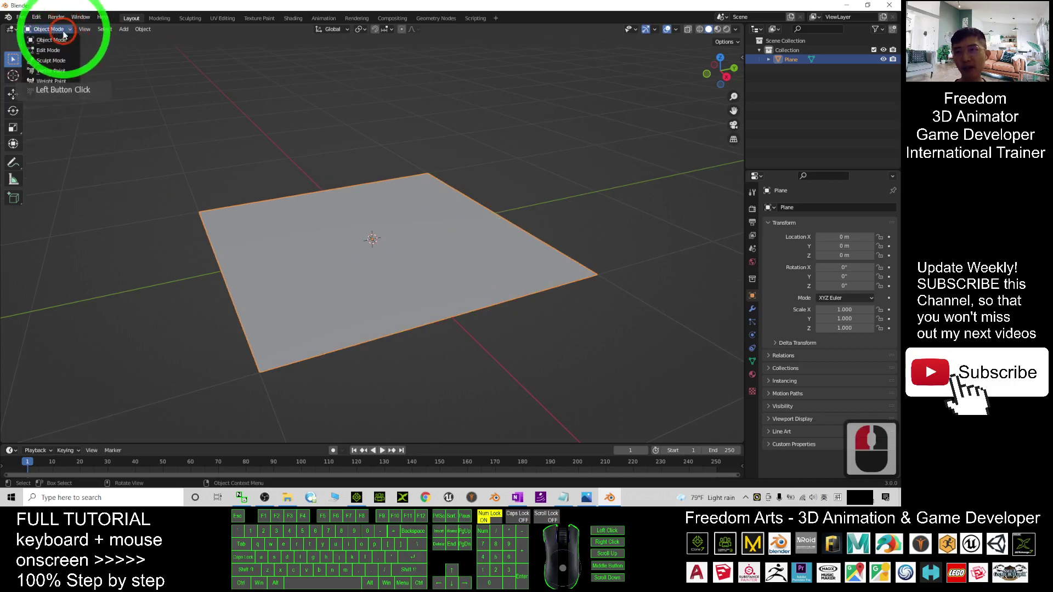
left_click(48, 50)
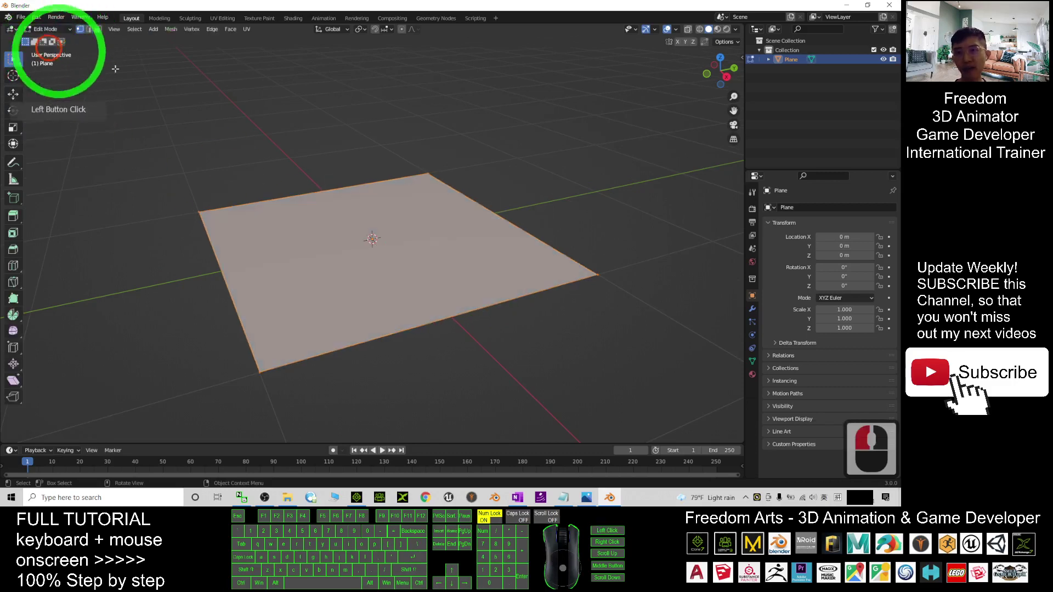
right_click(282, 249)
left_click(239, 247)
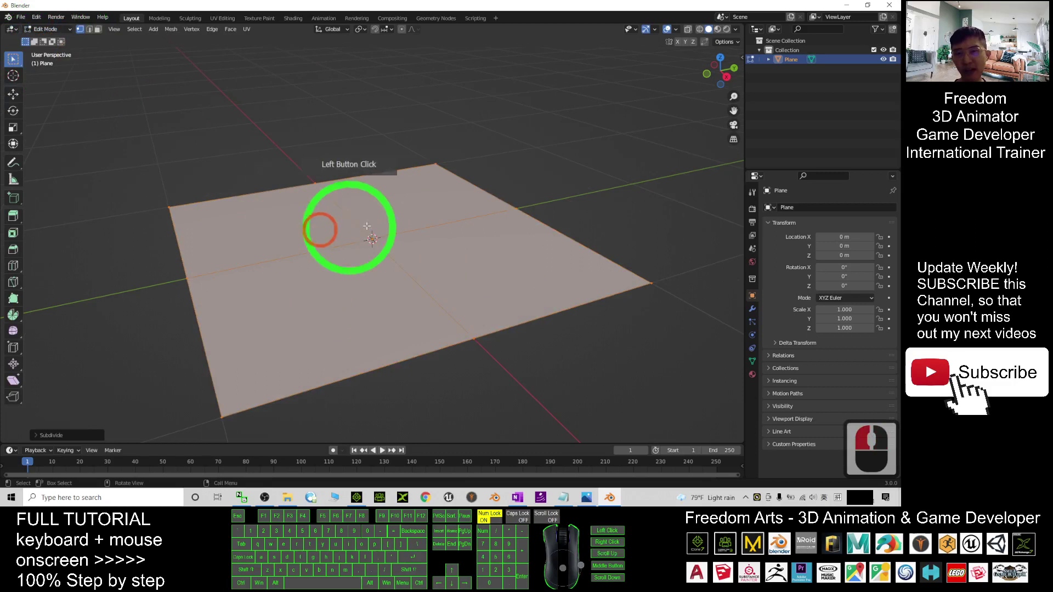
Subdivide the entire plane five more times to build a dense cloth grid
right_click(366, 226)
left_click(329, 228)
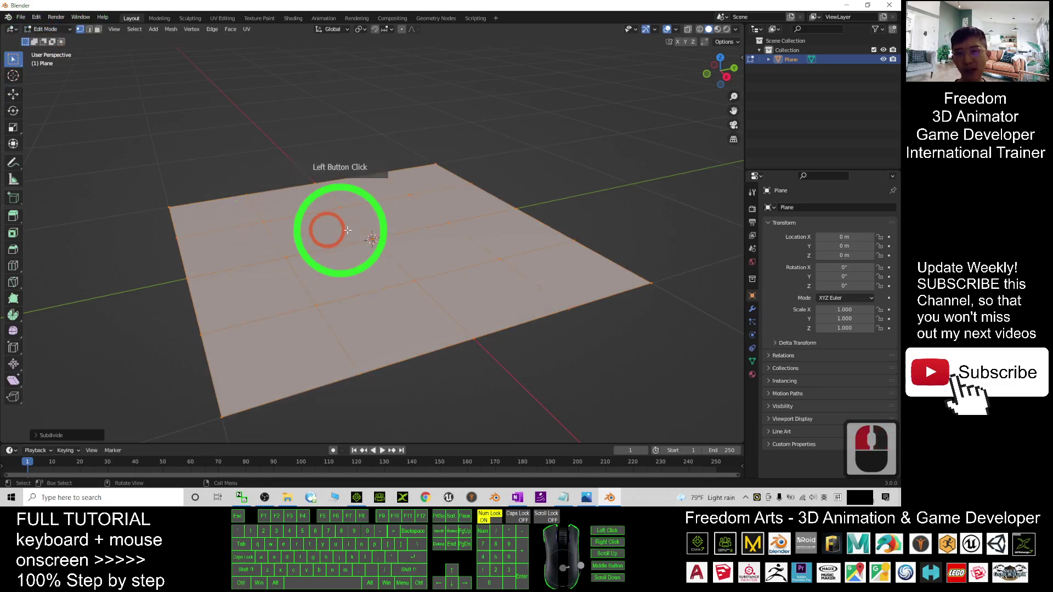
right_click(330, 247)
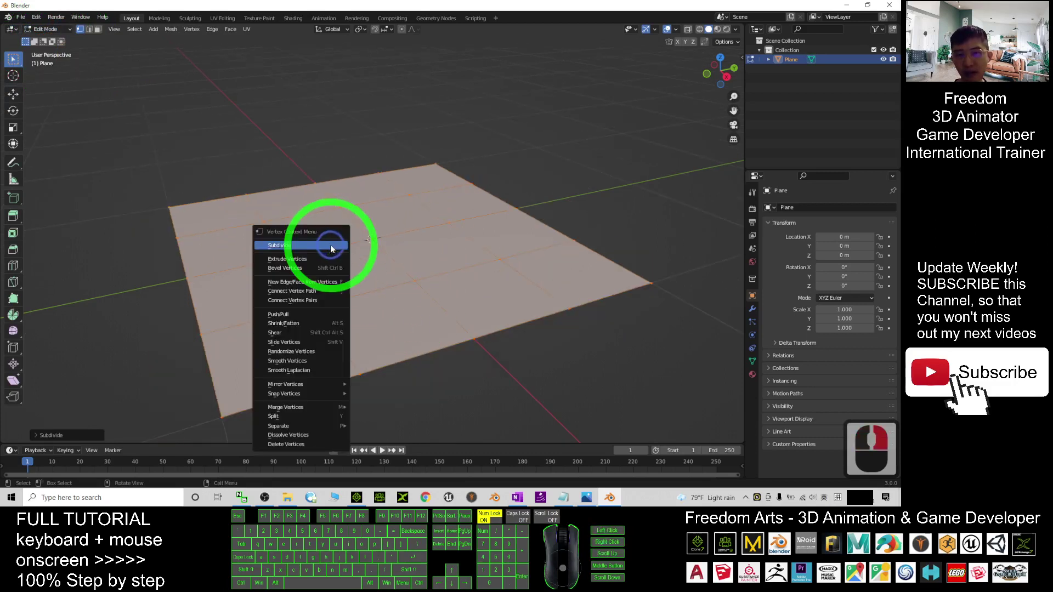
left_click(330, 245)
right_click(297, 235)
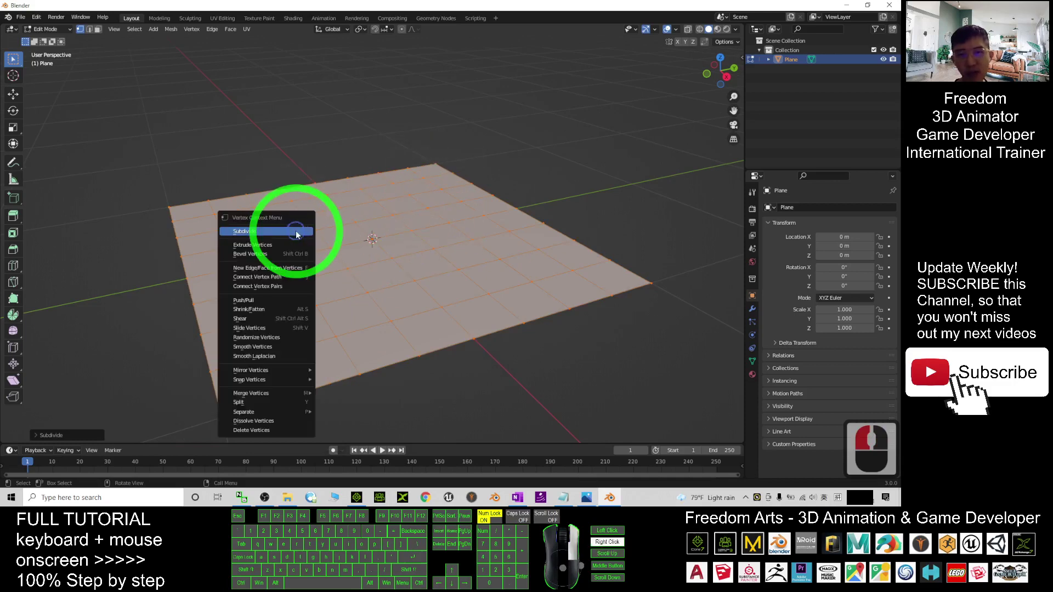
left_click(287, 237)
scroll(362, 261, "up", 2)
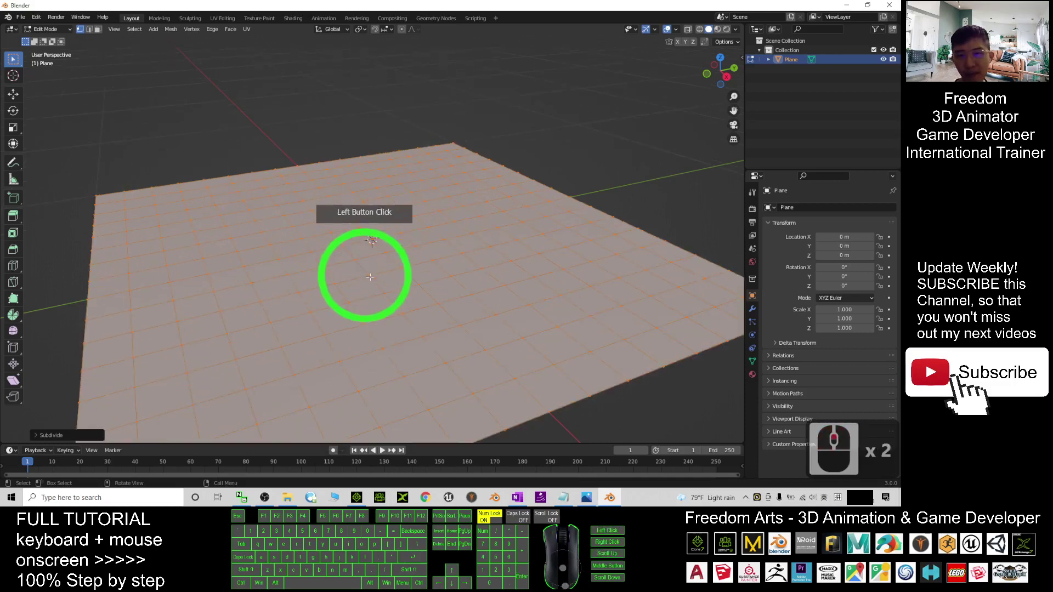
right_click(321, 261)
left_click(309, 261)
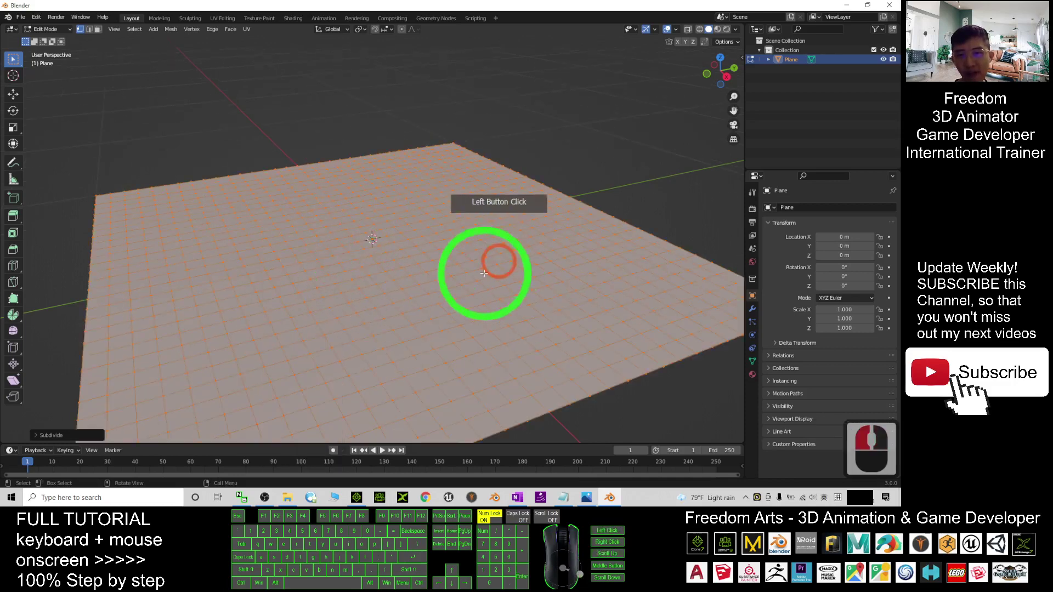
right_click(314, 294)
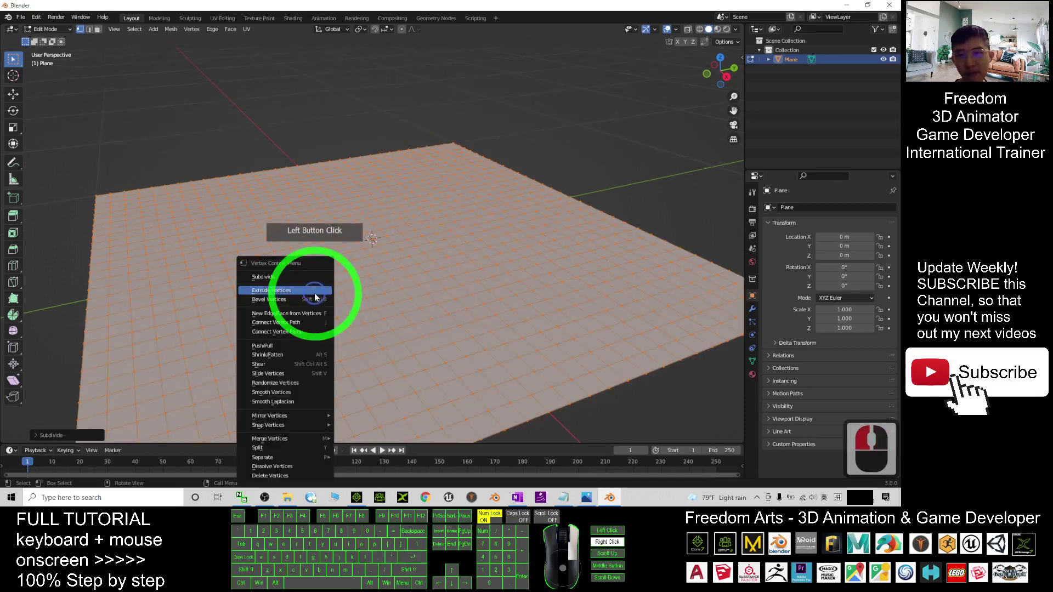
left_click(275, 278)
scroll(353, 271, "down", 3)
scroll(404, 265, "up", 4)
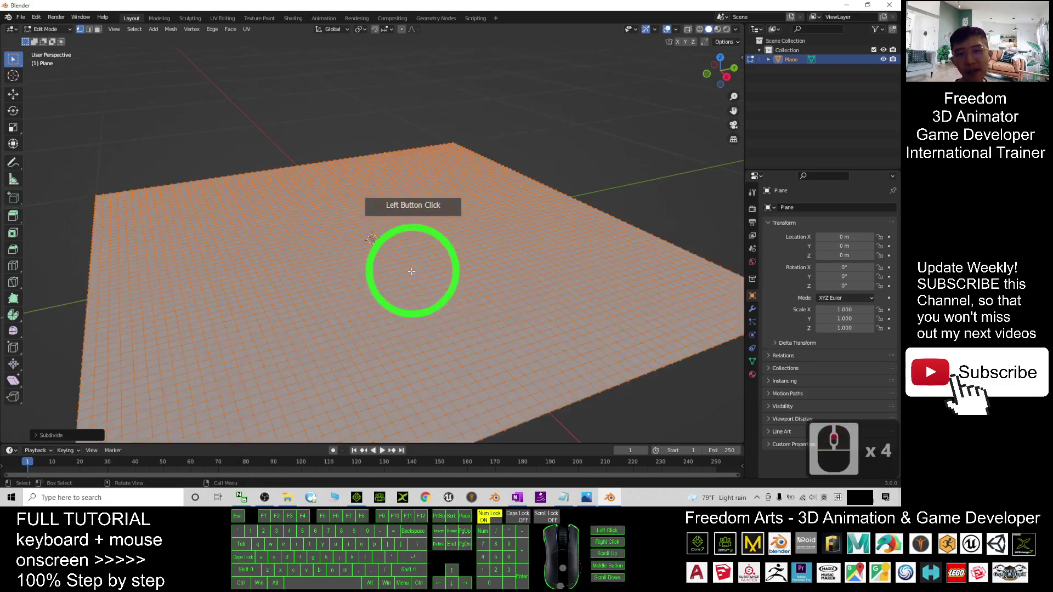
scroll(355, 288, "up", 7)
scroll(423, 265, "down", 13)
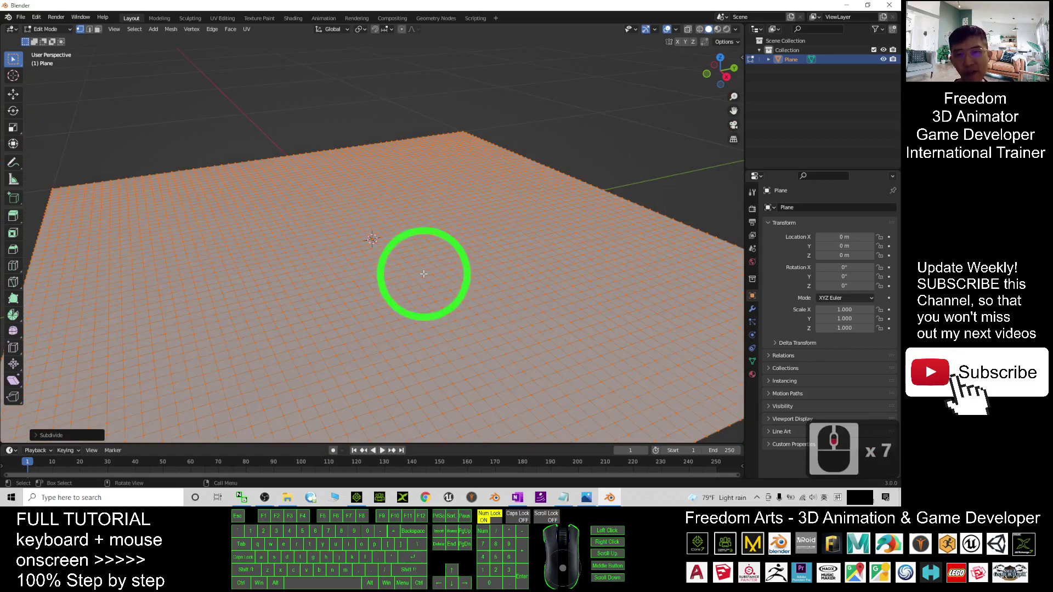
scroll(545, 278, "up", 7)
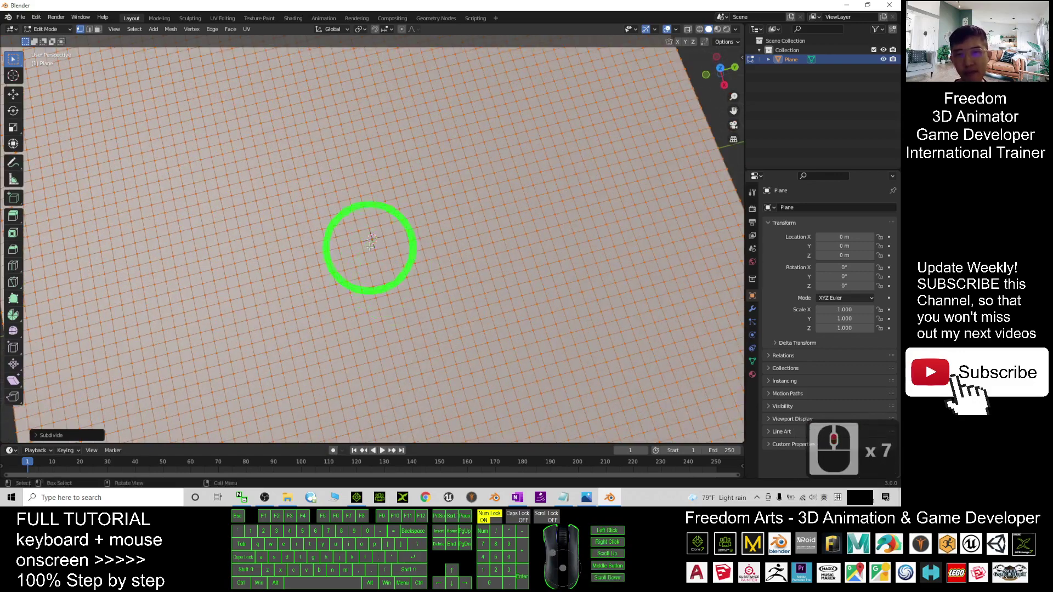
scroll(442, 245, "down", 8)
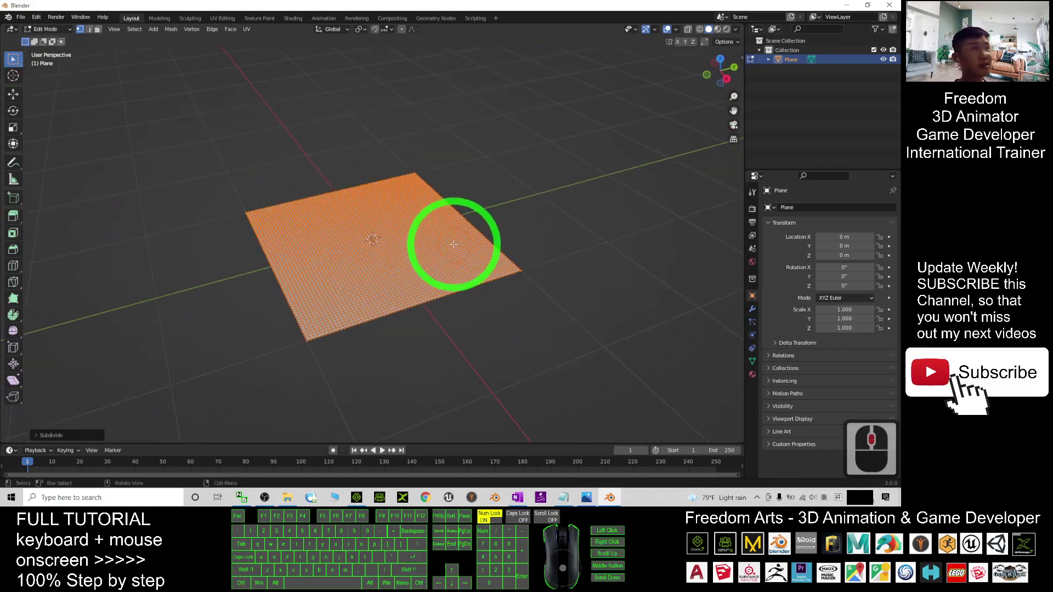
Minimise iClone and shift the Blender window aside so part of the desktop is exposed
left_click_drag(505, 4, 716, 40)
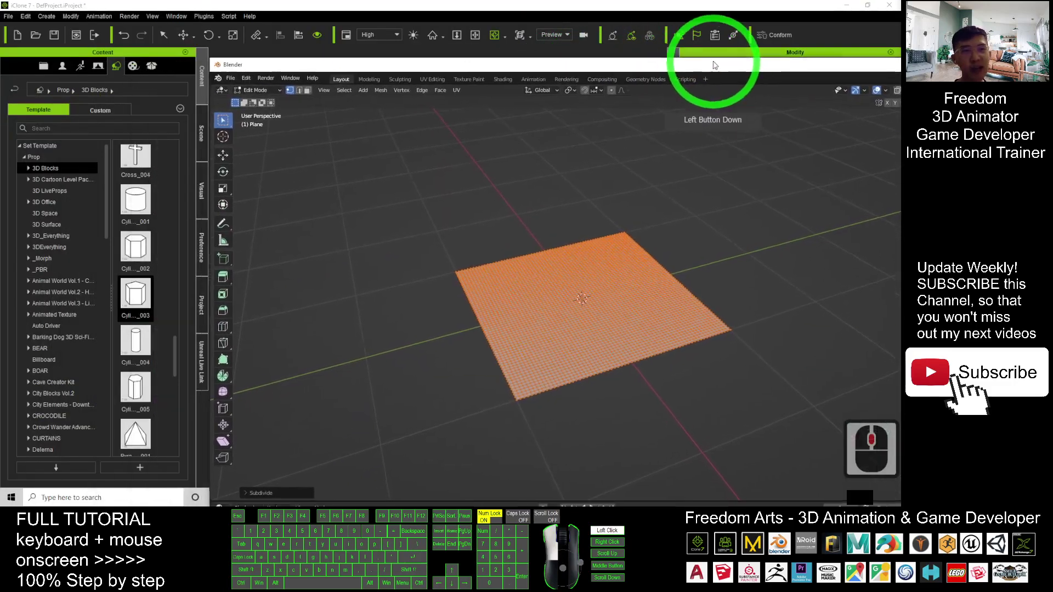
left_click(849, 6)
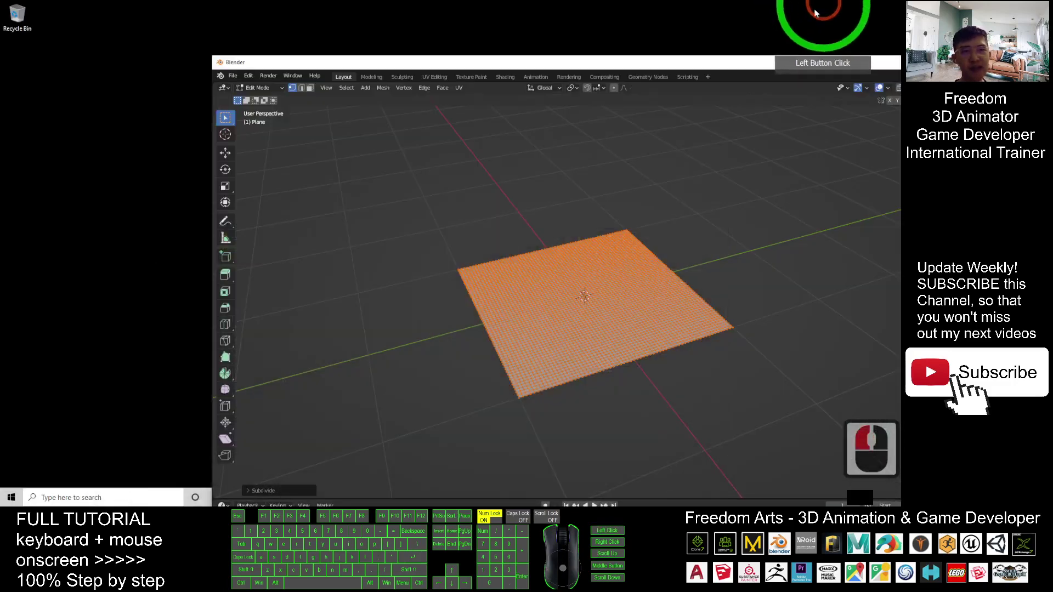
left_click_drag(554, 63, 563, 31)
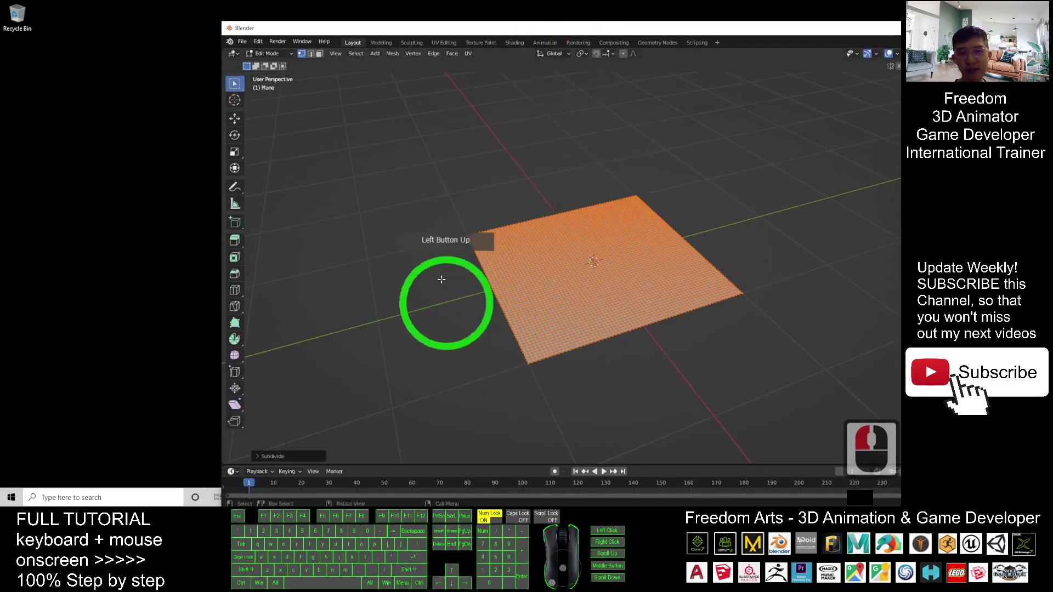
Start an FBX export of the subdivided plane and choose the Desktop as the destination folder
left_click(242, 42)
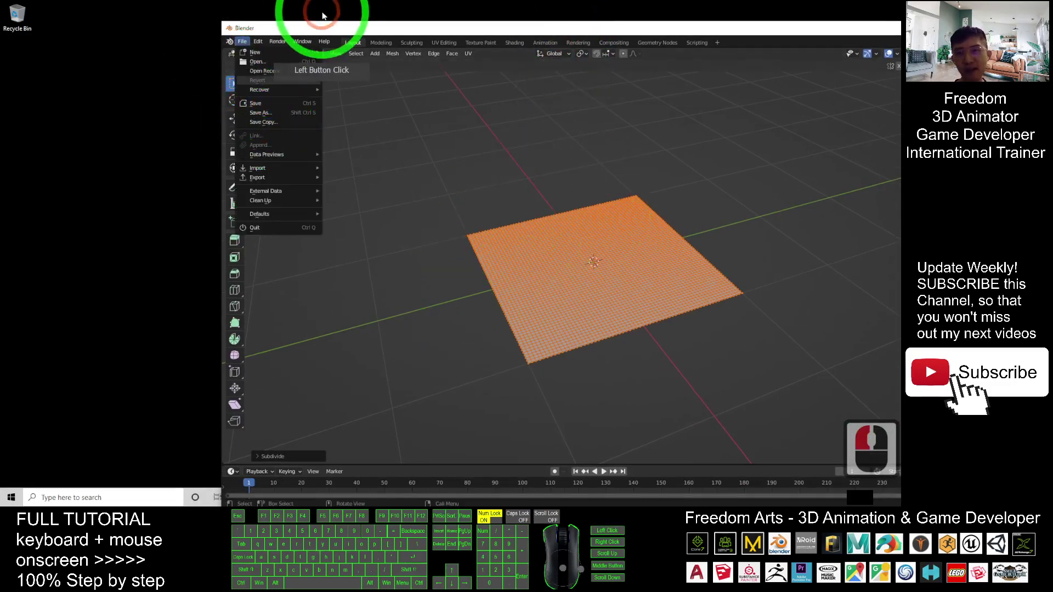
left_click(242, 42)
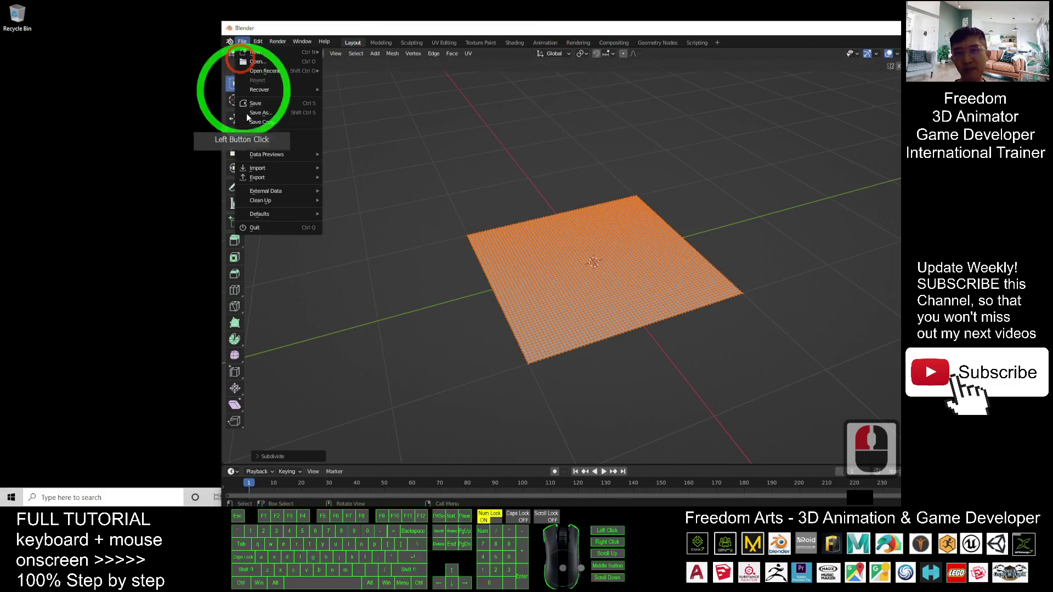
left_click(257, 177)
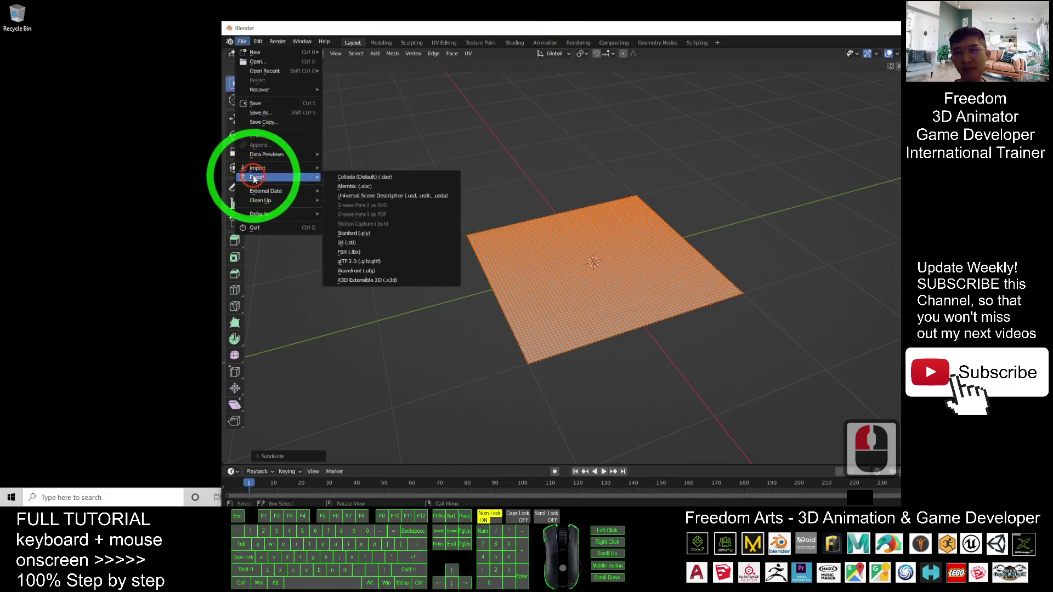
left_click(349, 251)
left_click_drag(563, 121, 321, 71)
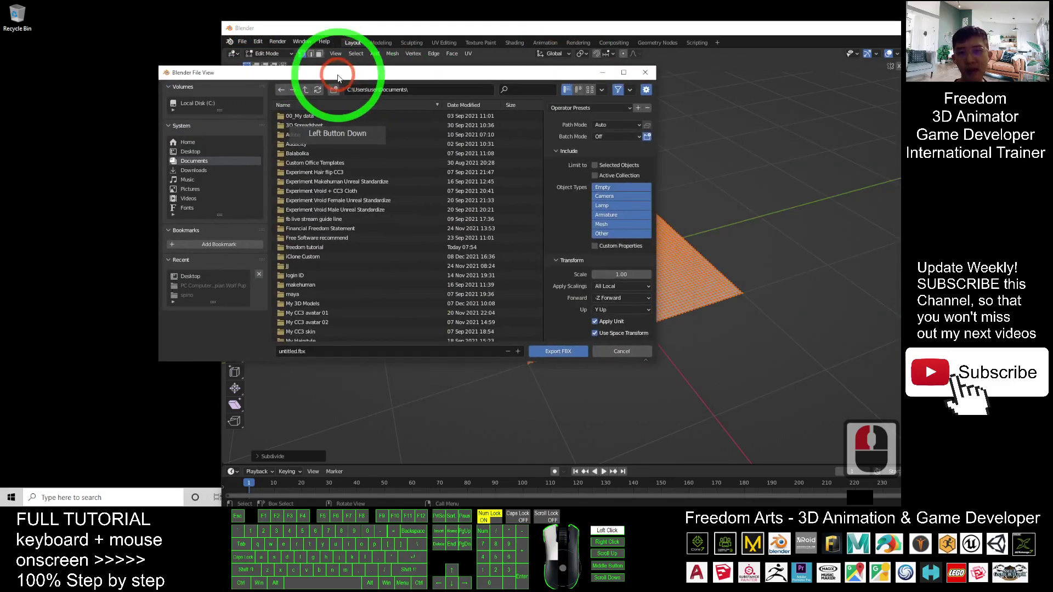
left_click(191, 152)
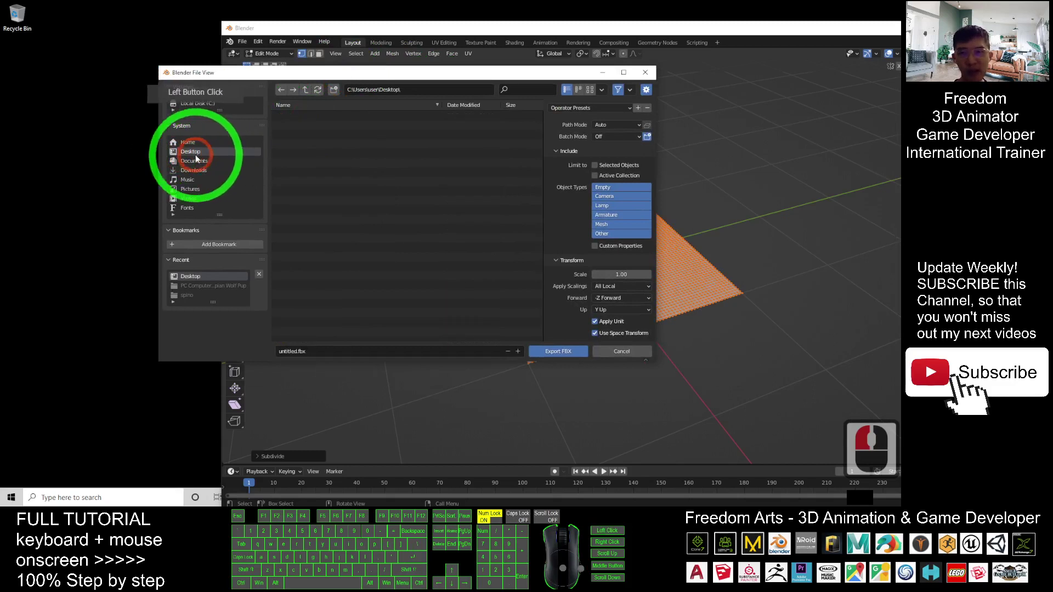
Name the export file cloth, set the path mode to Copy with embedded textures, and export the FBX
type("cl")
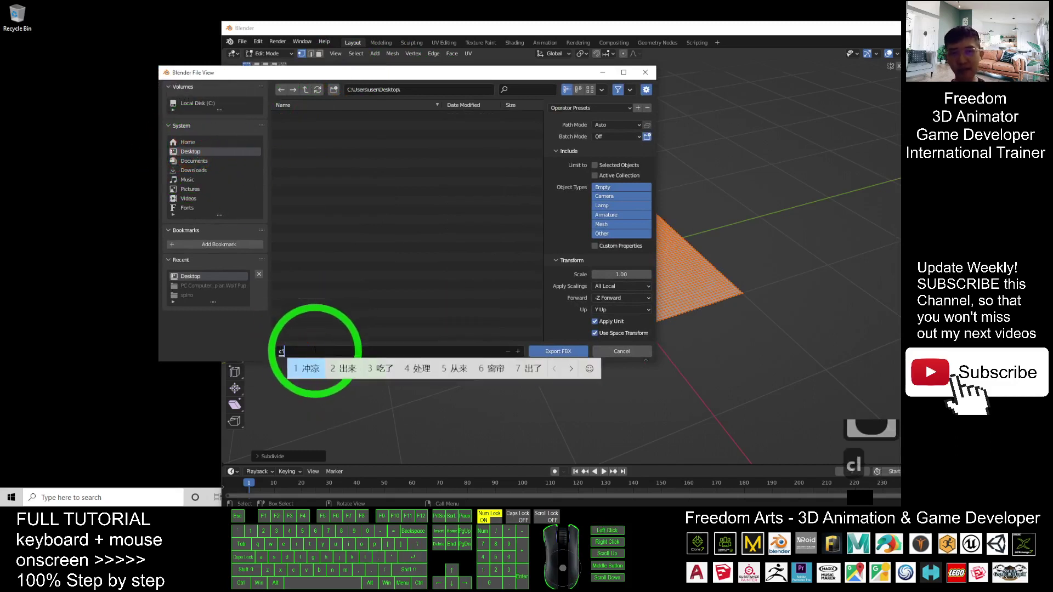
key("shift")
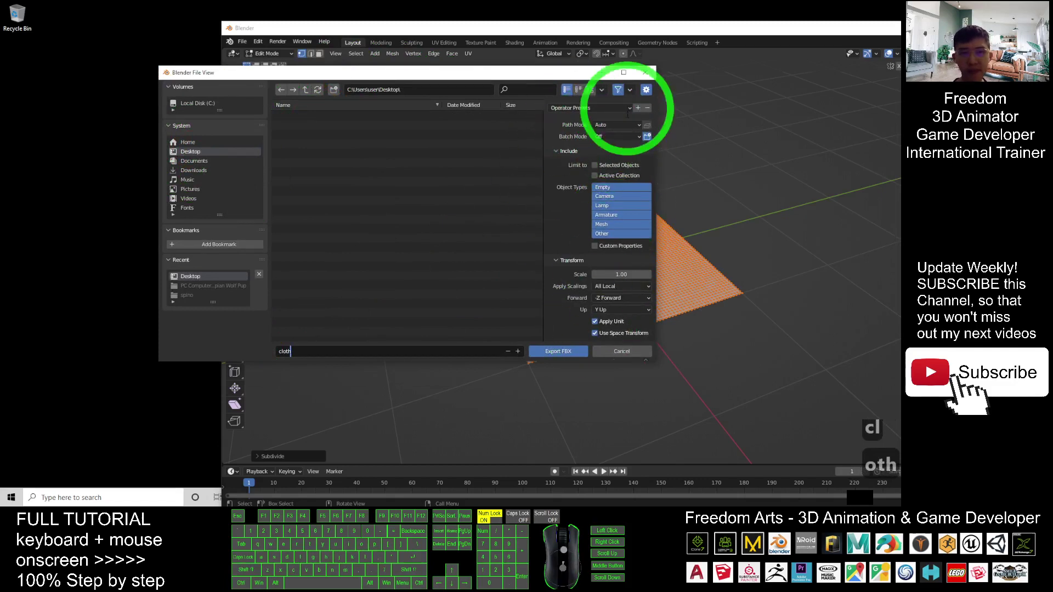
left_click(640, 127)
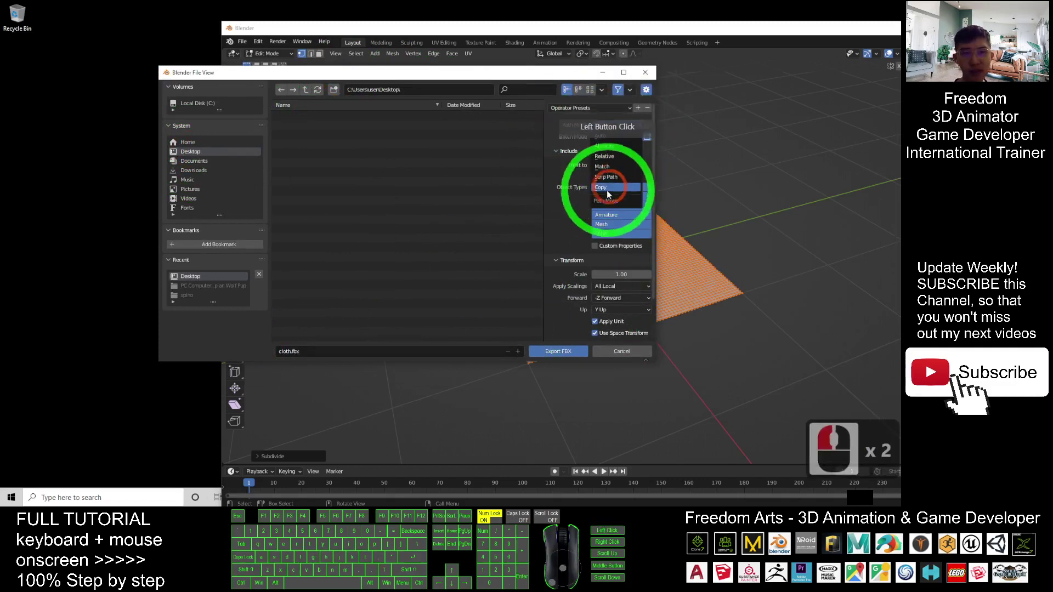
left_click(647, 131)
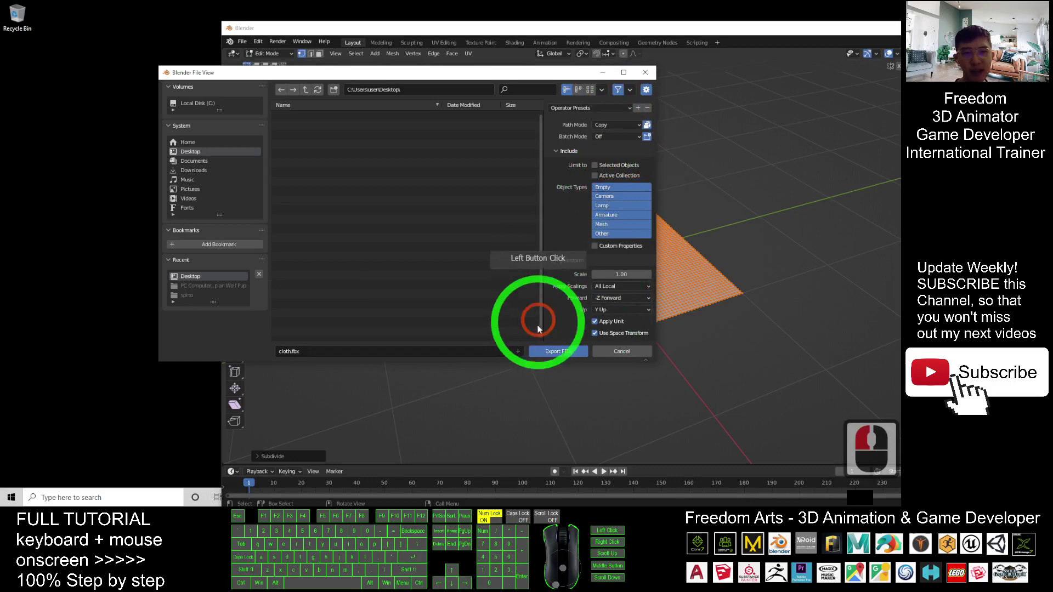
left_click(554, 352)
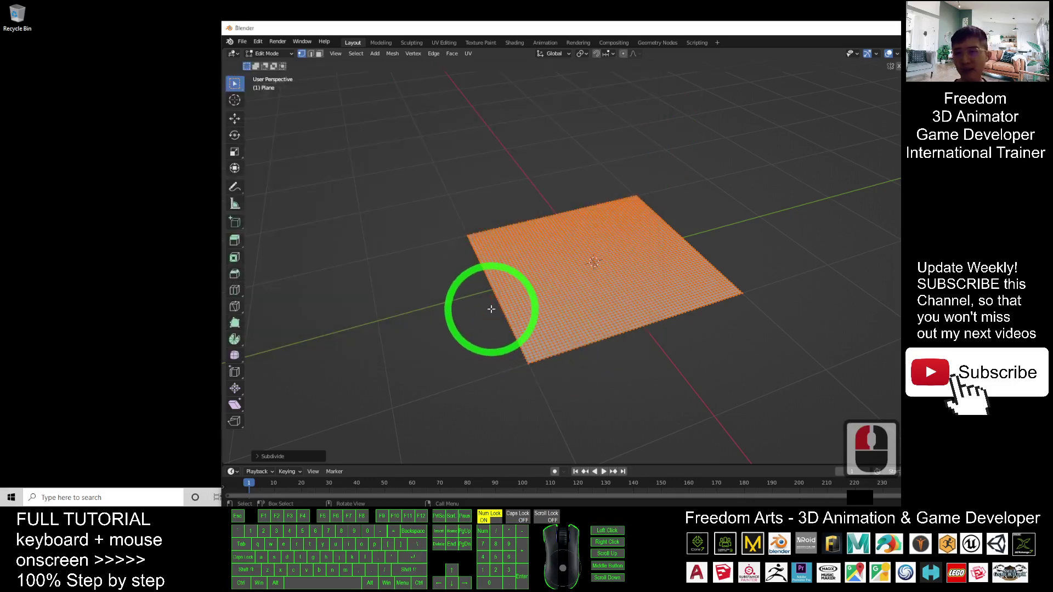
Open the exported cloth.fbx from the desktop in 3D Viewer, inspect the plane from above, and close the viewer
left_click(16, 64)
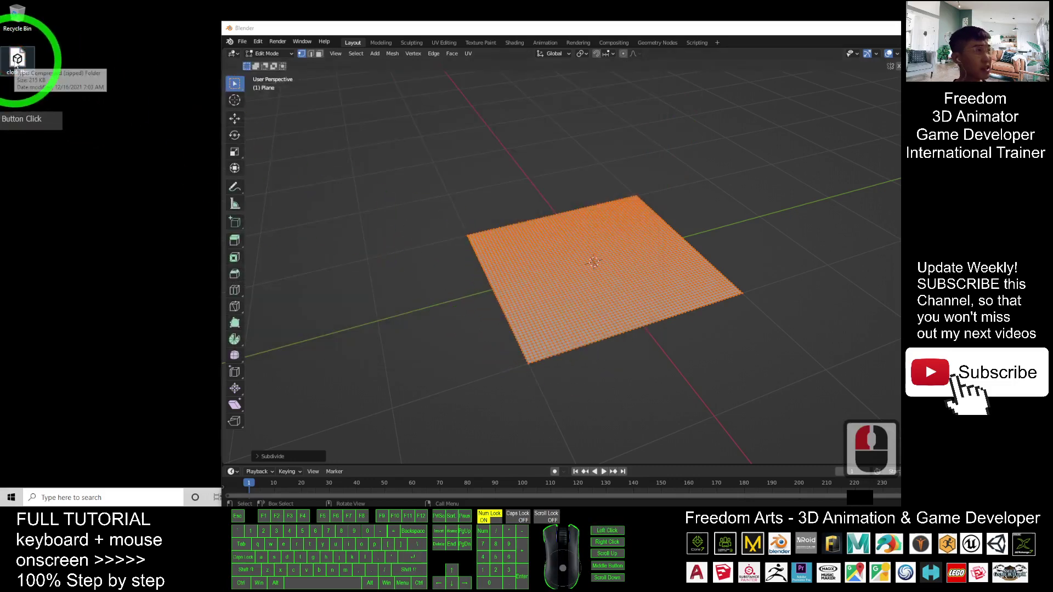
double_click(18, 58)
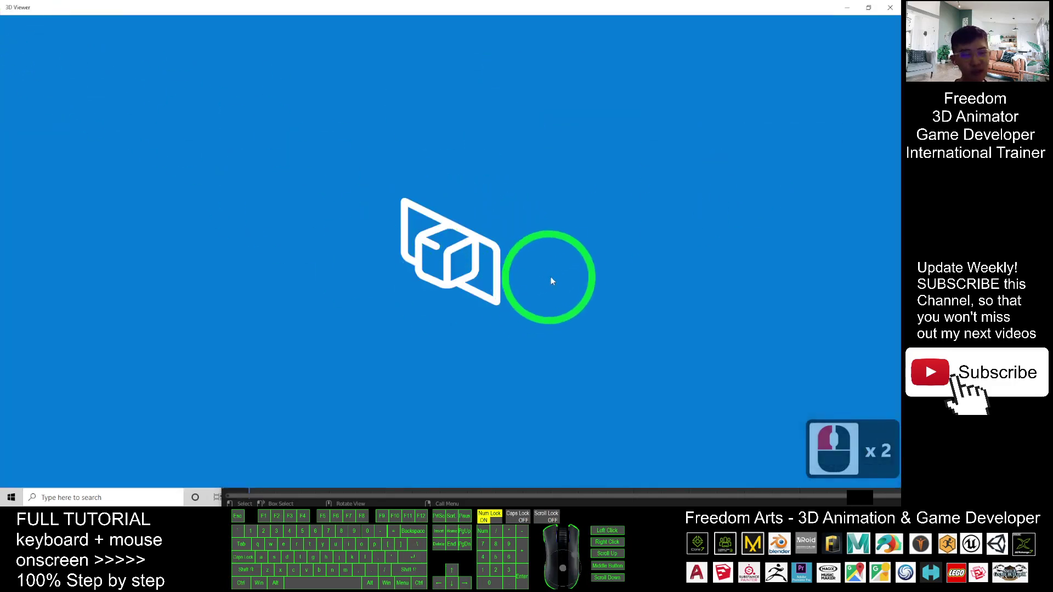
scroll(466, 277, "up", 1)
scroll(447, 280, "down", 2)
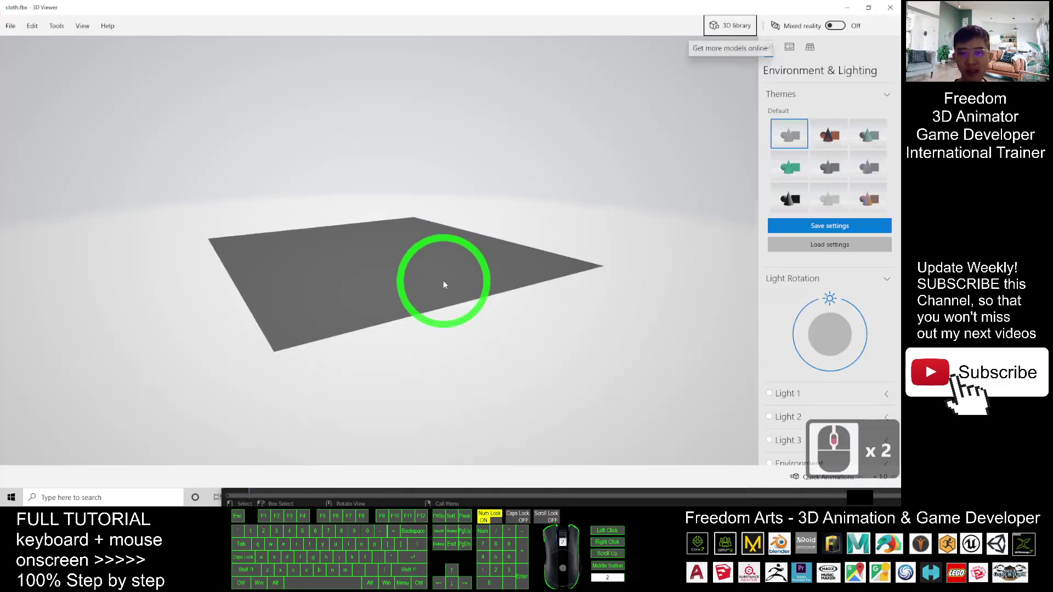
middle_click_drag(436, 290, 530, 137)
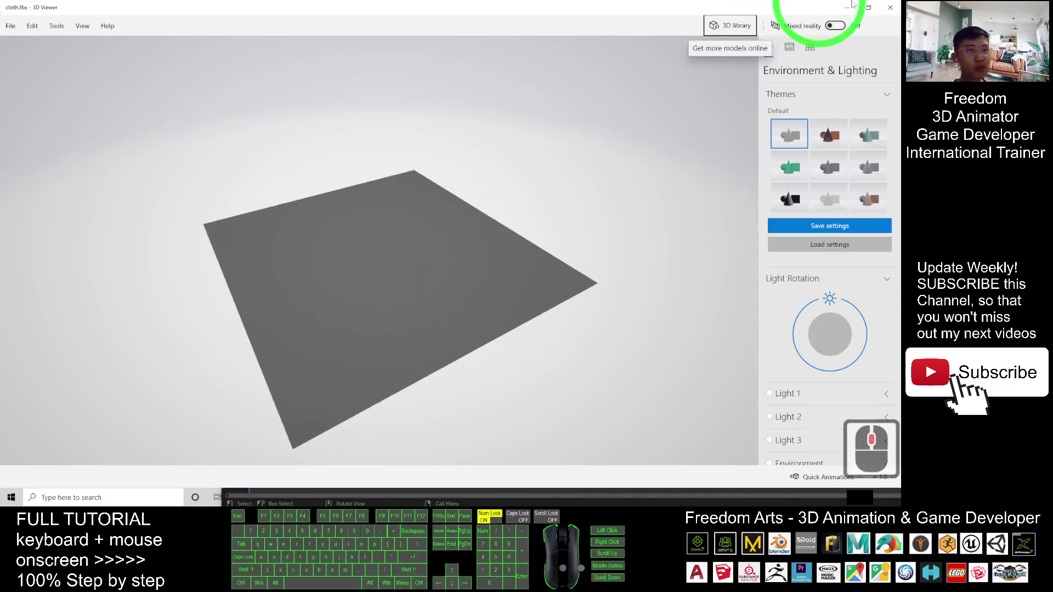
left_click(886, 7)
left_click(135, 279)
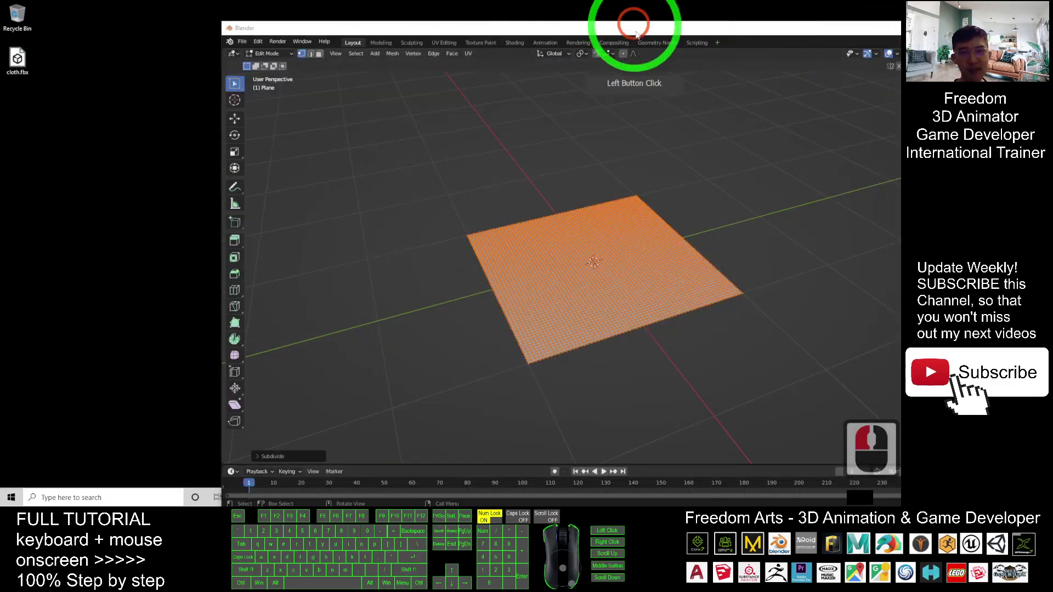
Maximise and minimise Blender, switch to iClone 7, and start a new project without saving the current one
left_click_drag(636, 31, 875, 5)
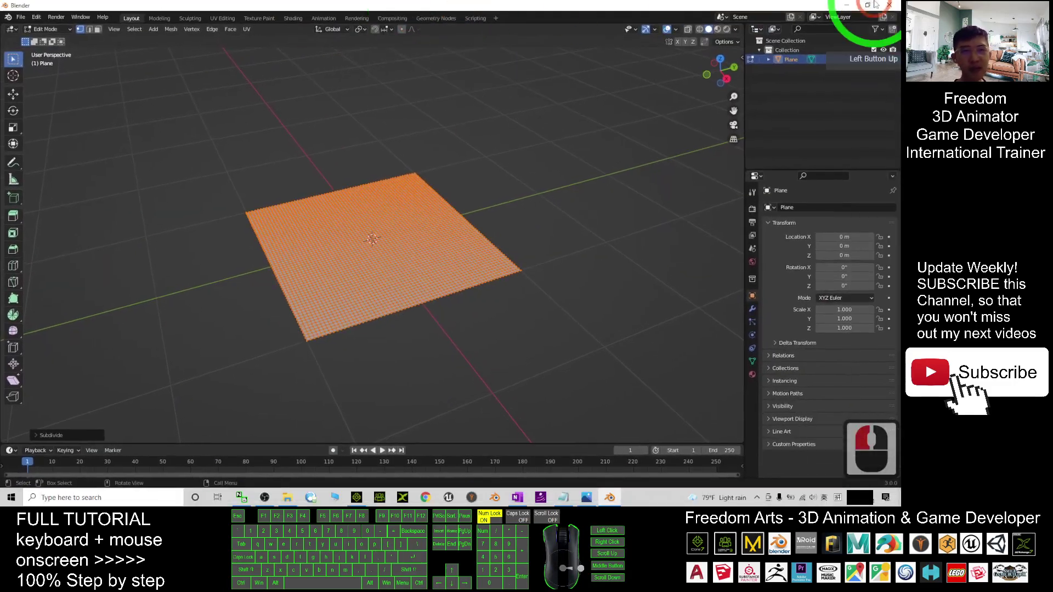
left_click(846, 5)
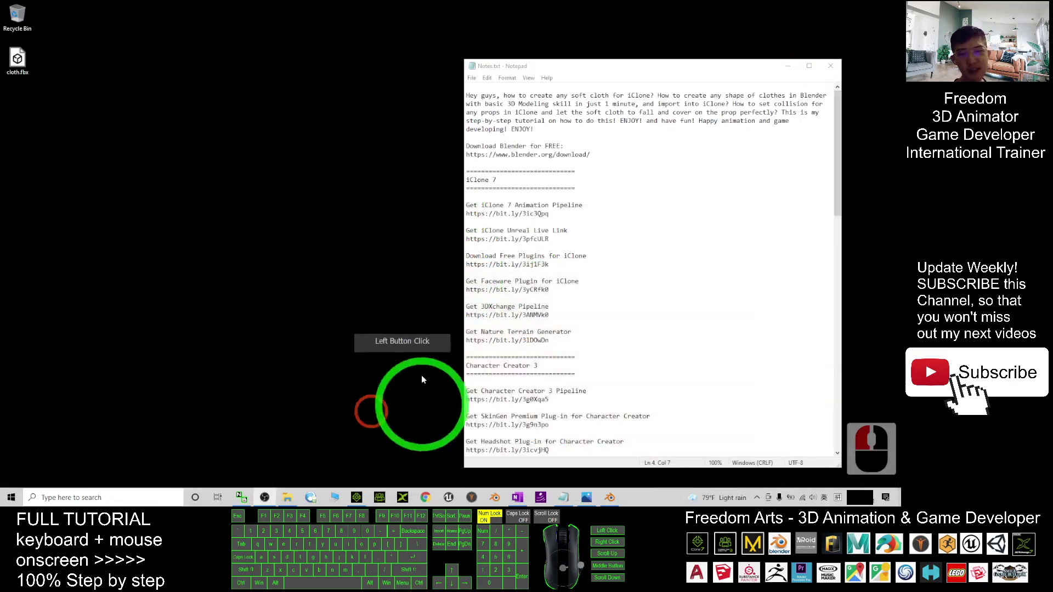
left_click(357, 498)
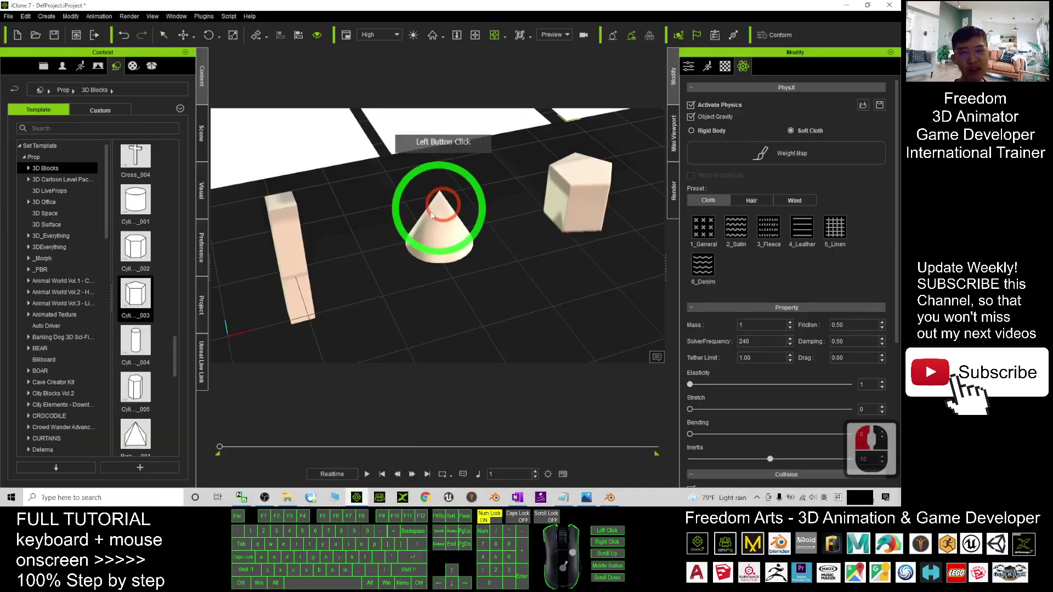
left_click(18, 35)
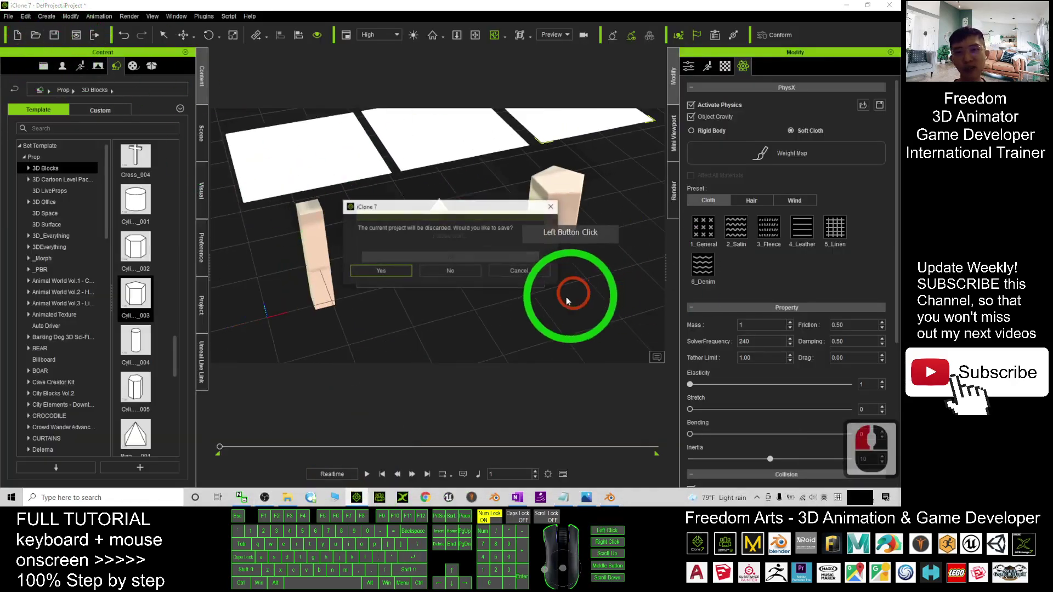
left_click(454, 271)
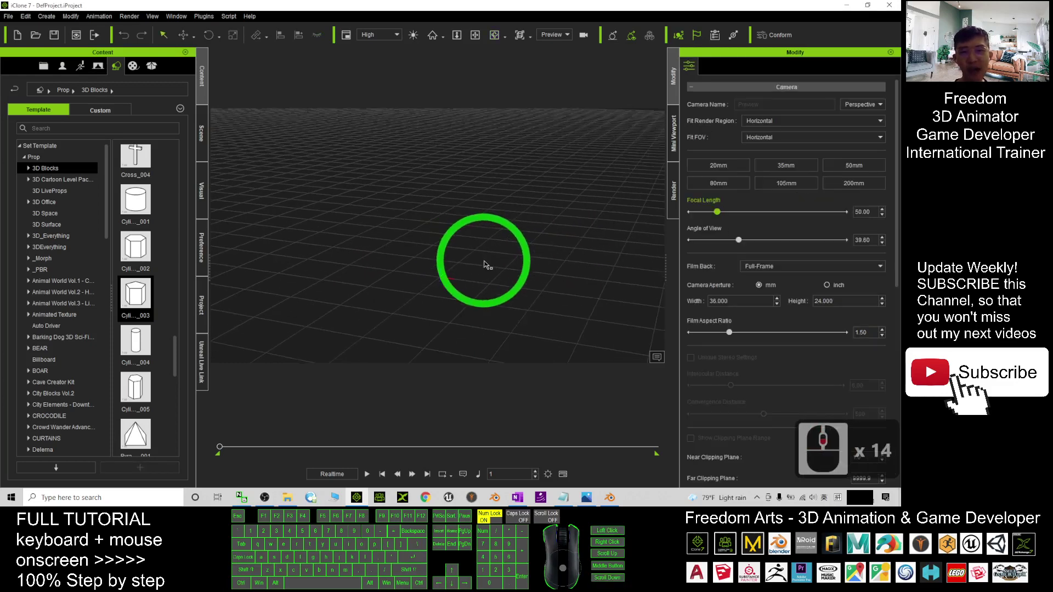
Import cloth.fbx from the desktop into the empty iClone scene as a prop, restoring the window for access and maximising it again
middle_click(434, 250)
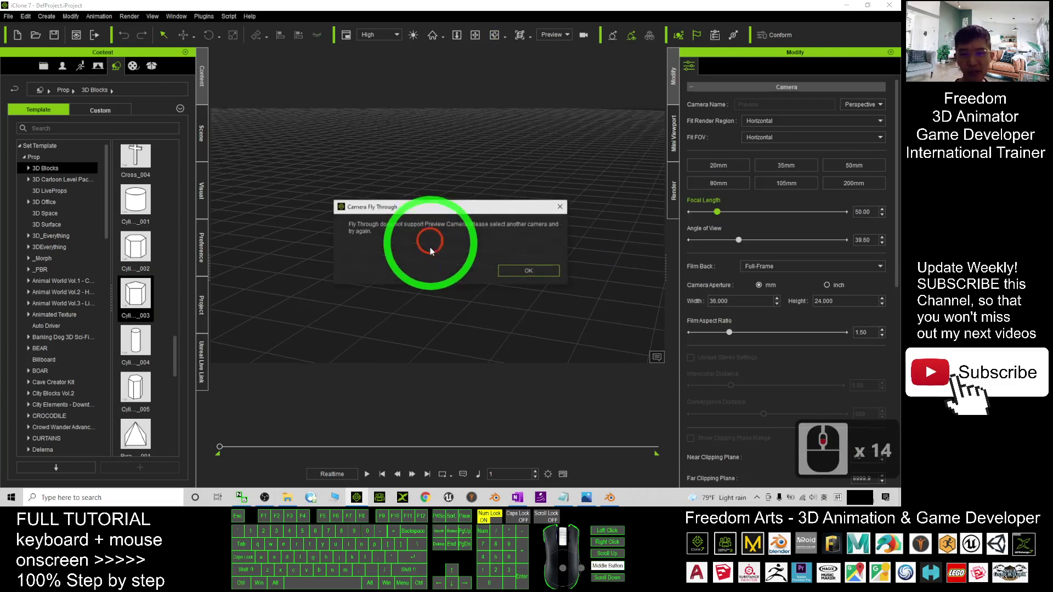
left_click(512, 274)
key("c")
left_click_drag(368, 245, 476, 302)
double_click(388, 5)
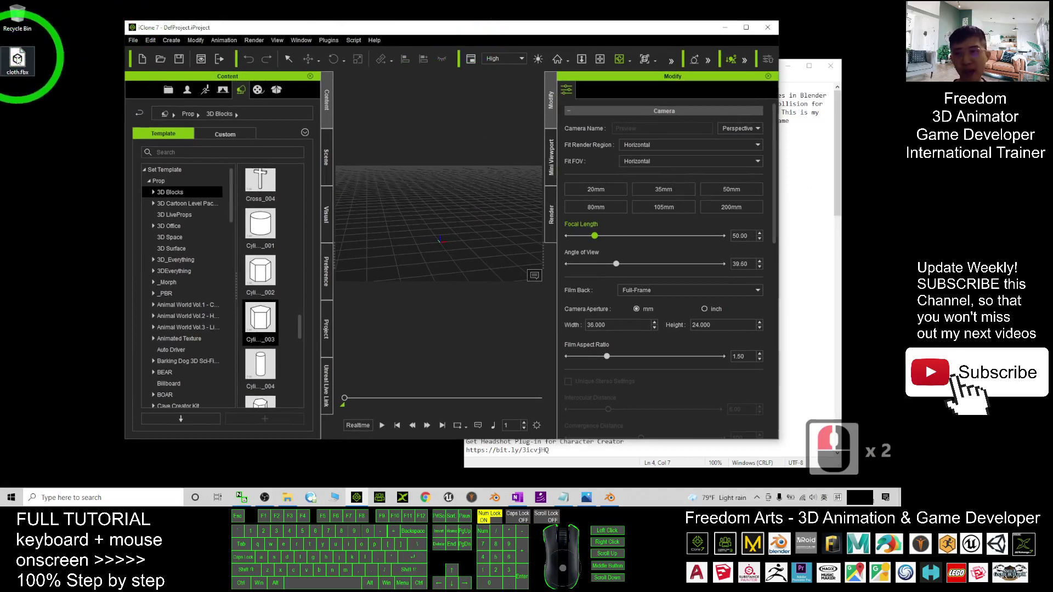
left_click_drag(17, 60, 442, 245)
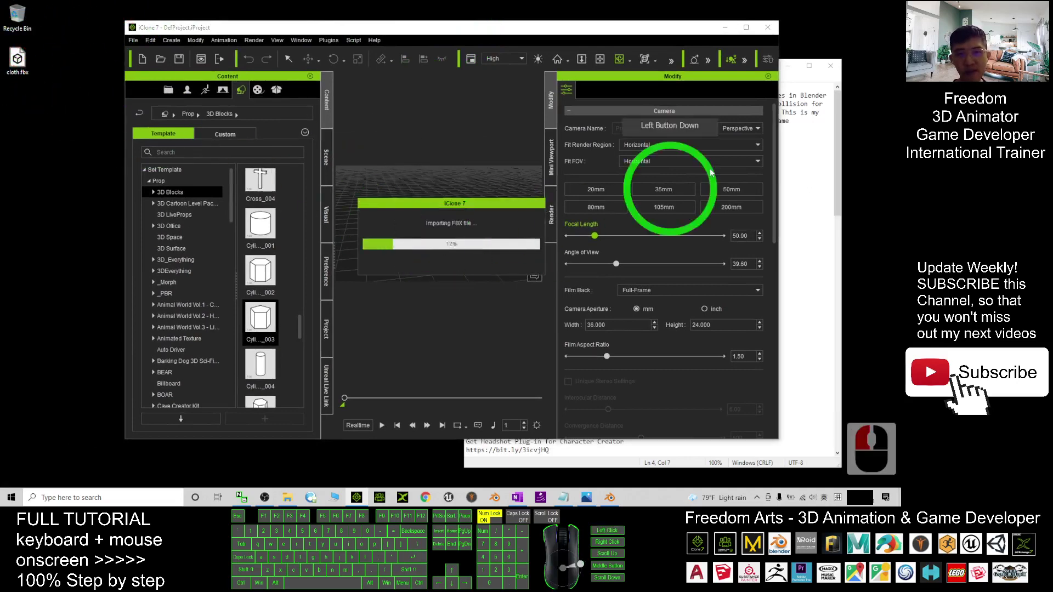
left_click(747, 29)
Select the cloth prop and make its material 2-sided
left_click(406, 288)
scroll(406, 288, "up", 8)
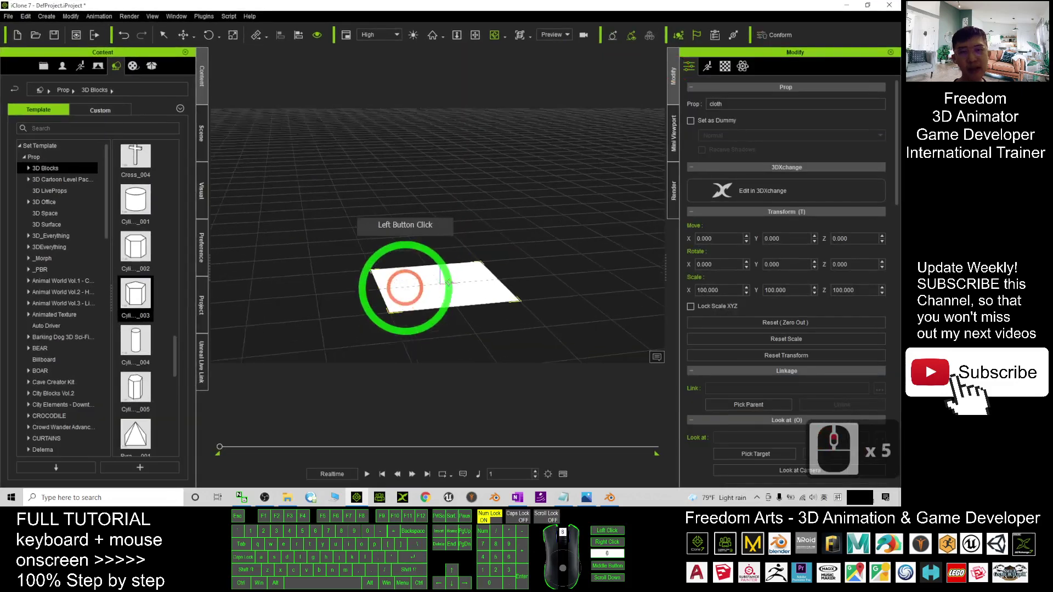
scroll(470, 288, "down", 4)
key("x")
left_click_drag(460, 300, 452, 286)
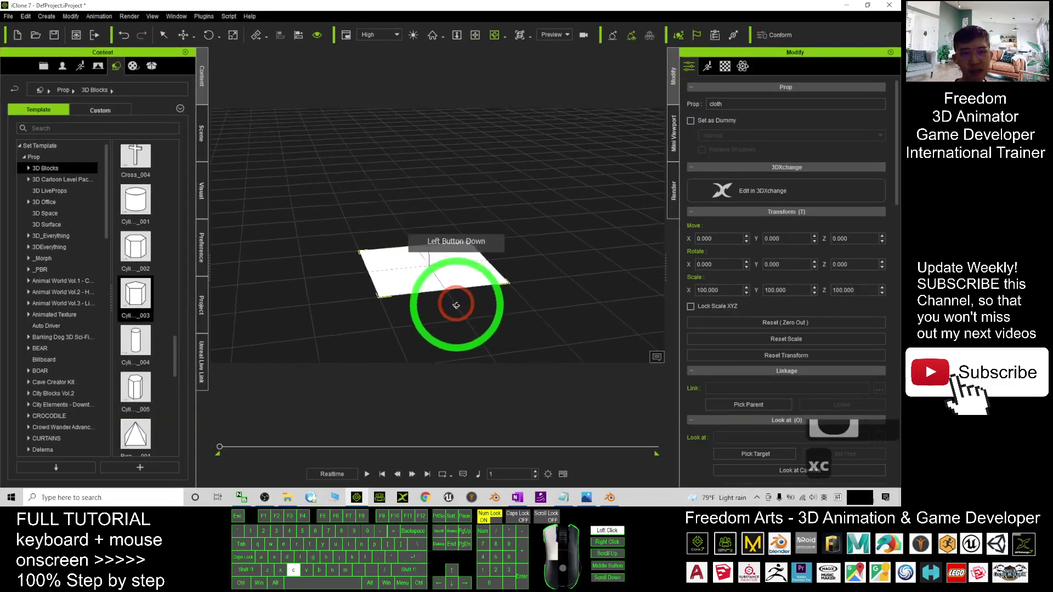
scroll(447, 264, "up", 5)
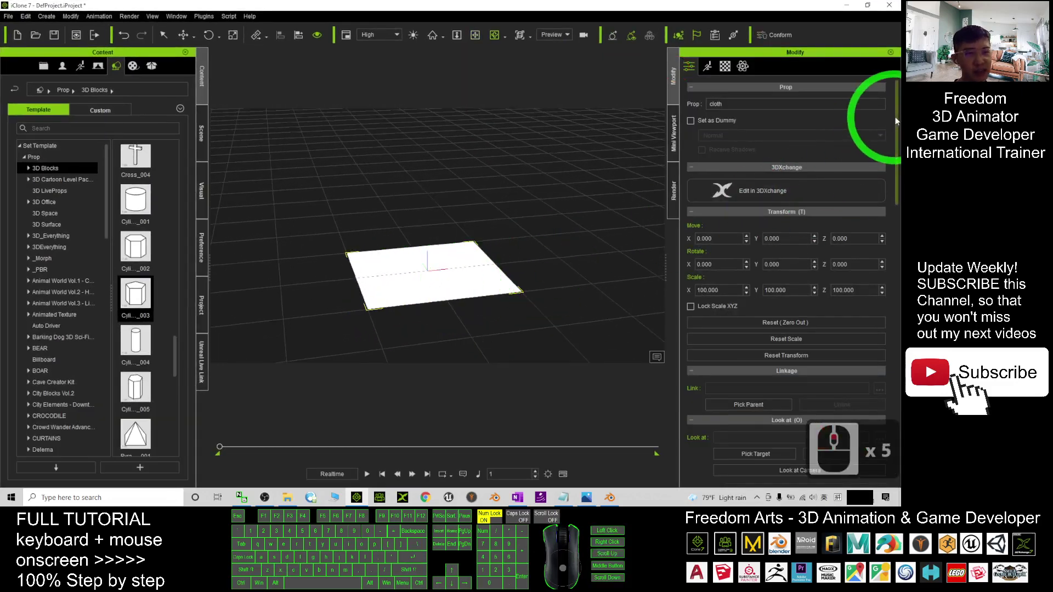
left_click_drag(897, 121, 899, 90)
left_click(725, 66)
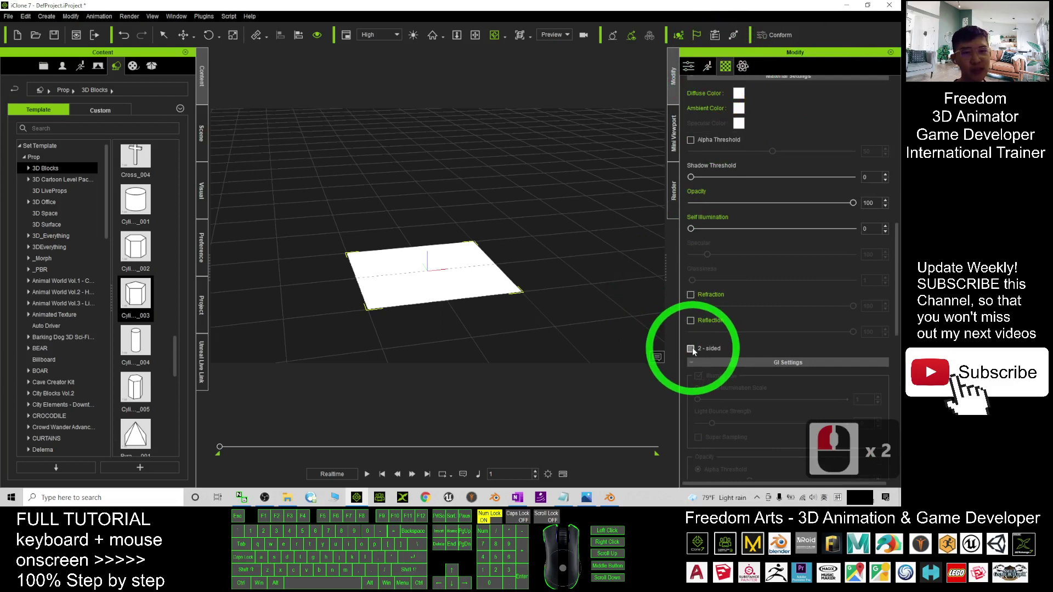
double_click(691, 349)
Raise the cloth prop well above the ground grid and scale it up uniformly
double_click(411, 281)
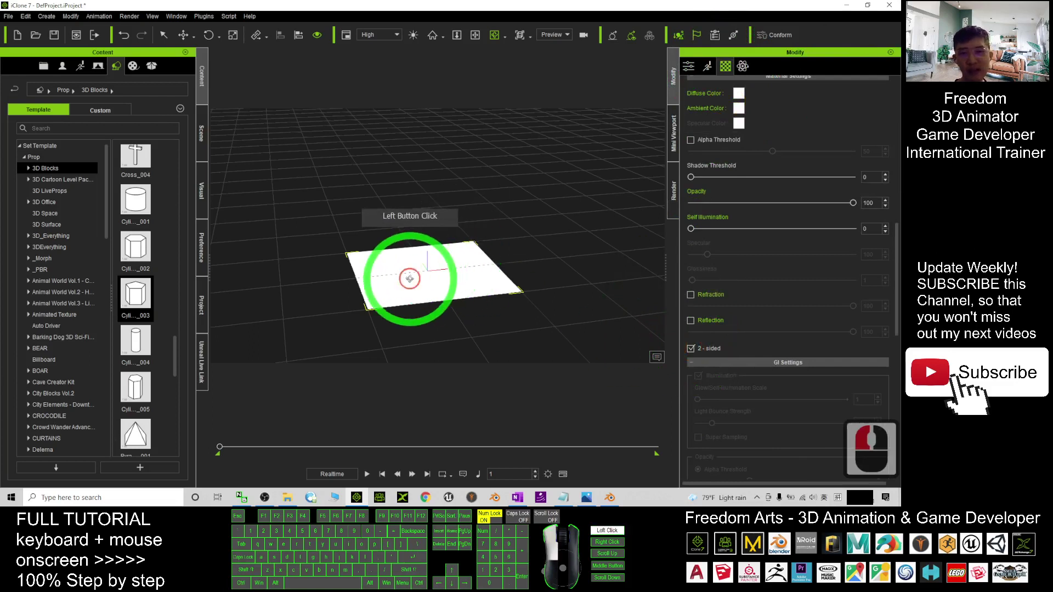
left_click_drag(427, 227, 519, 155)
key("e")
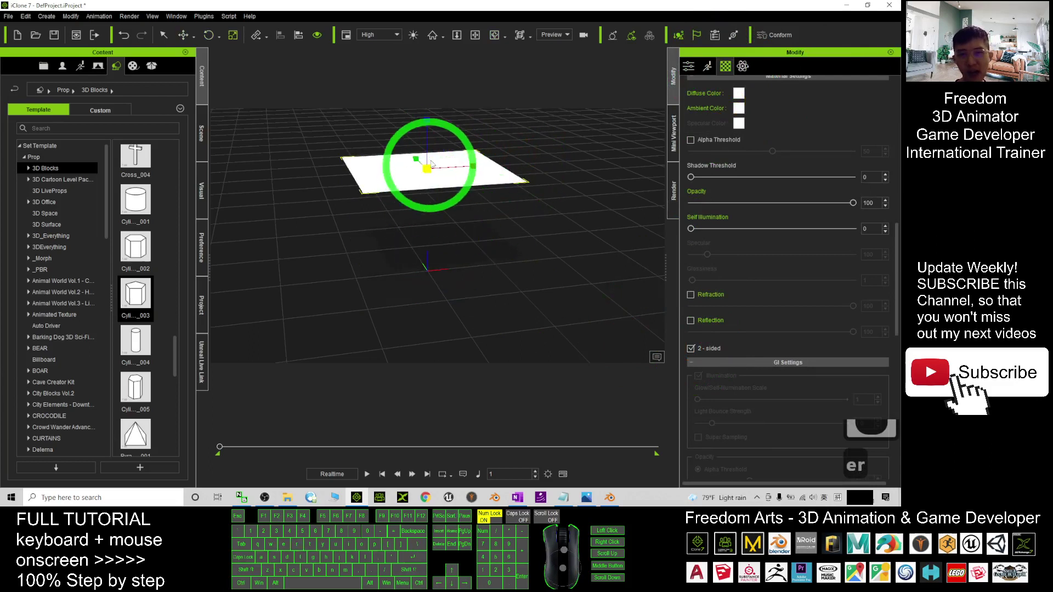
left_click_drag(426, 171, 431, 99)
scroll(493, 211, "down", 2)
key("w")
key("c")
left_click_drag(471, 233, 473, 240)
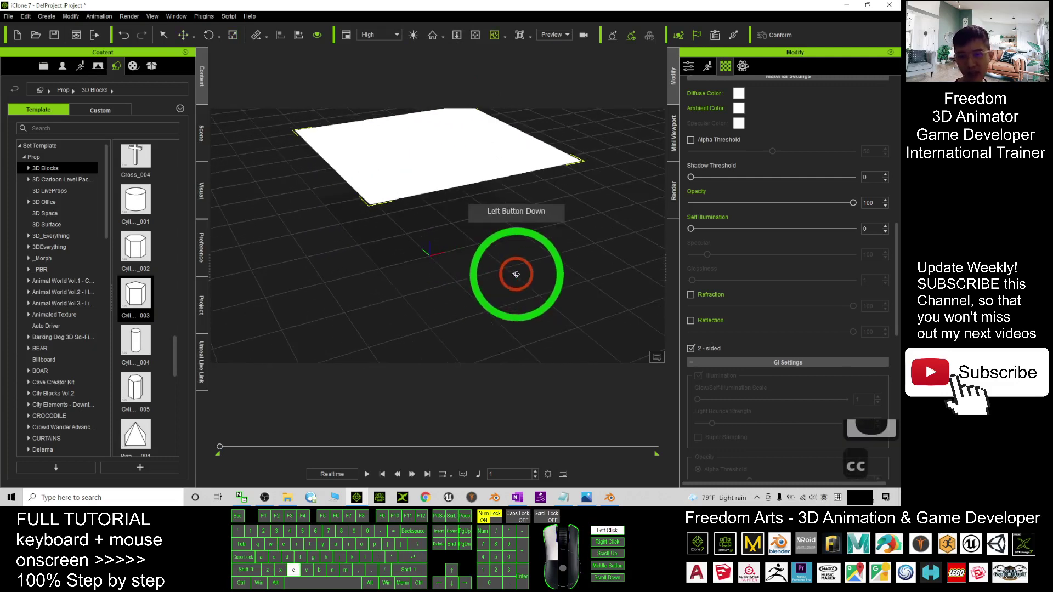
scroll(509, 271, "up", 4)
key("x")
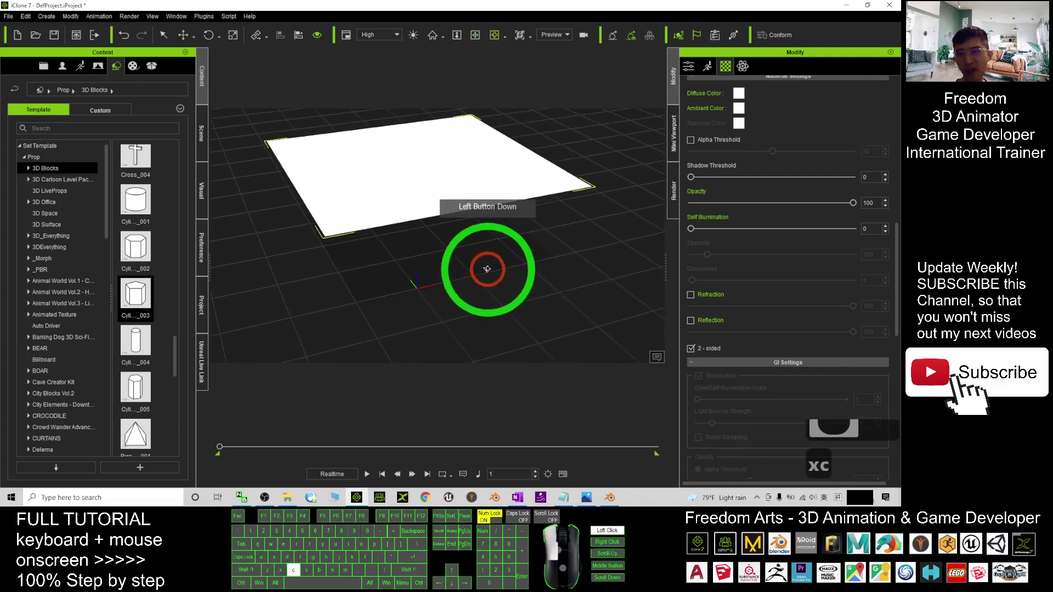
Add the faceted cylinder block 003 from the 3D Blocks prop templates at the scene's origin, beneath the cloth
left_click(133, 298)
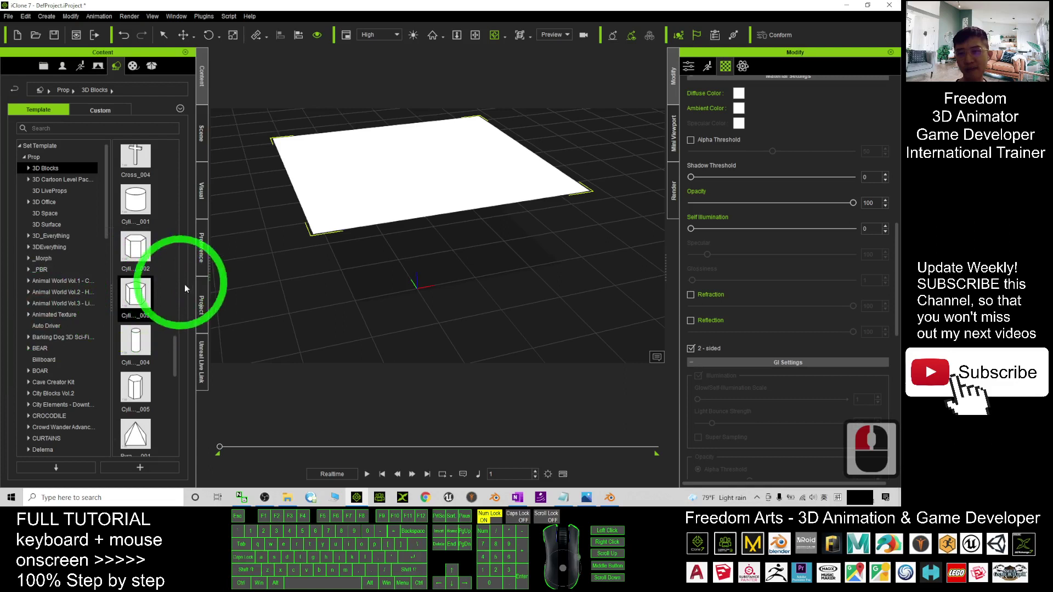
left_click(53, 109)
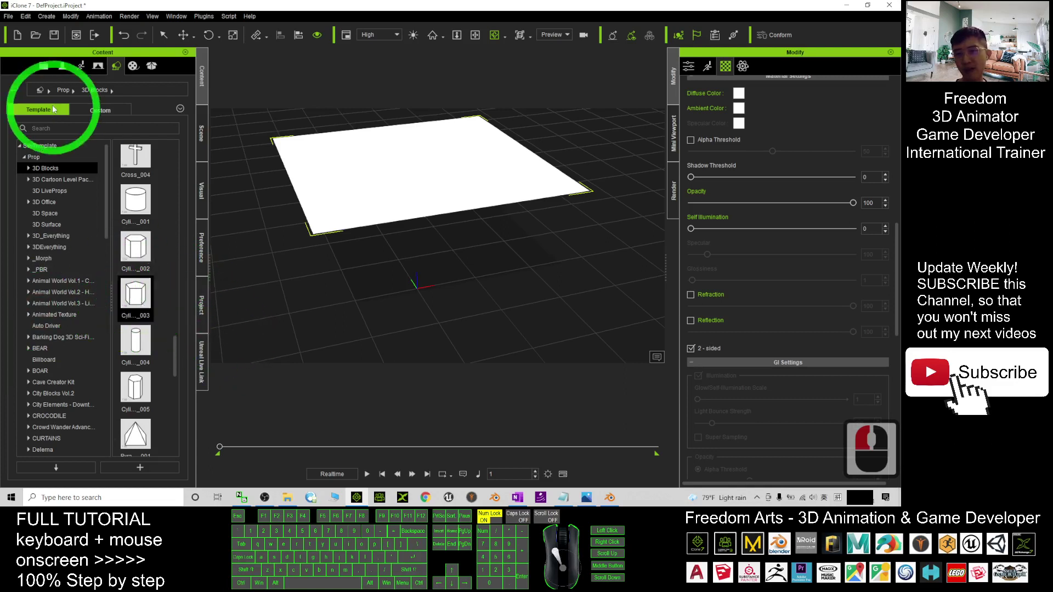
left_click(64, 67)
left_click(117, 67)
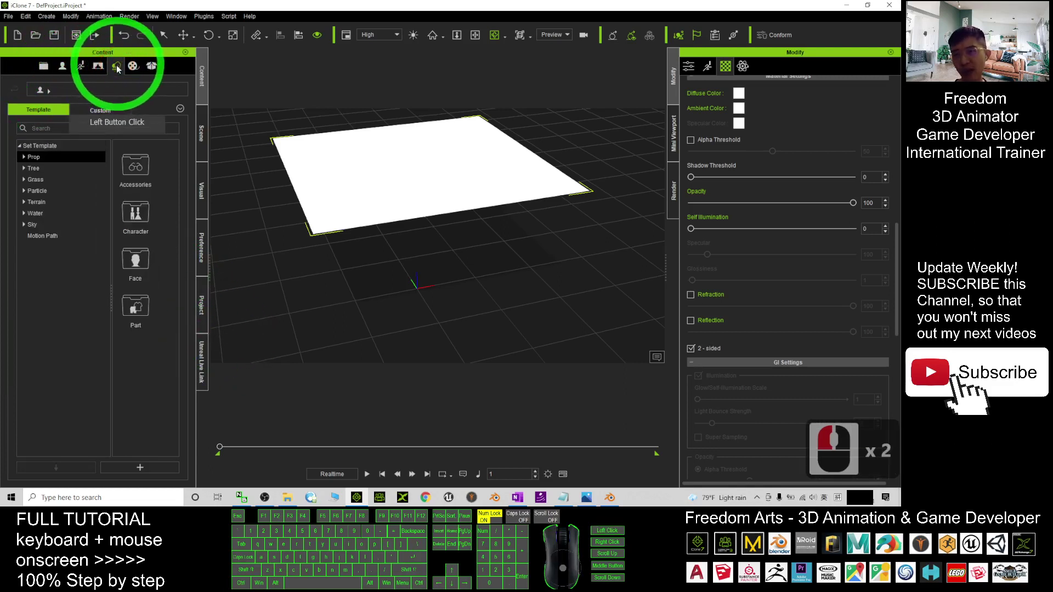
left_click(31, 157)
left_click(45, 165)
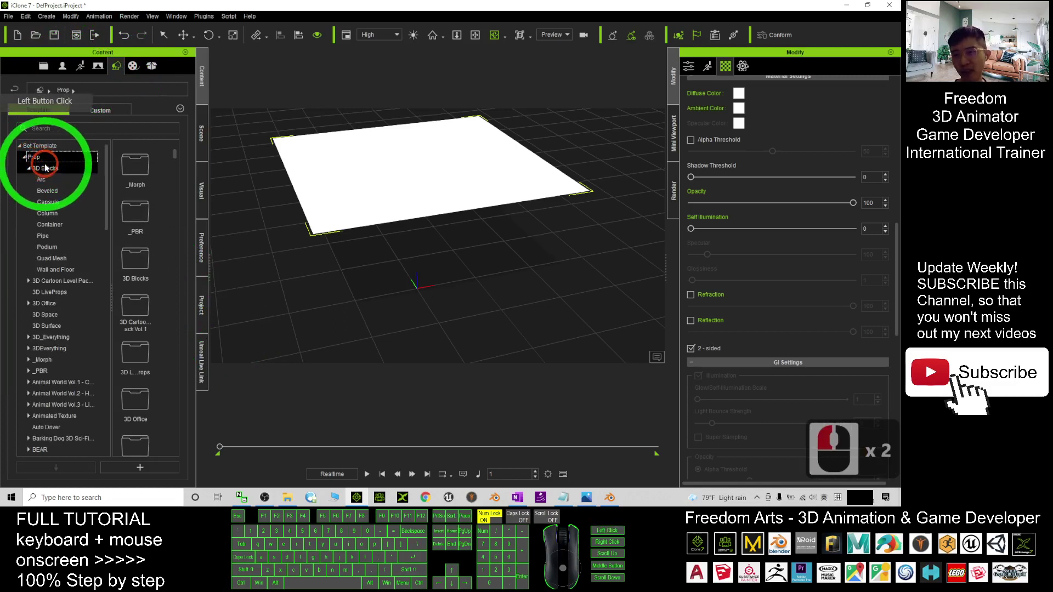
left_click_drag(176, 152, 176, 246)
left_click(135, 215)
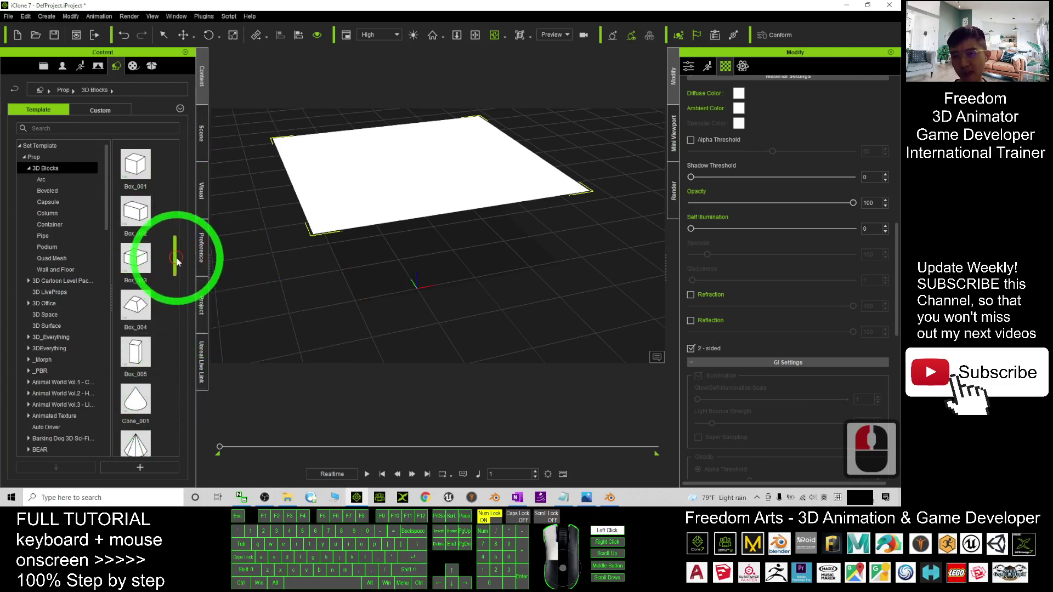
left_click_drag(176, 262, 176, 368)
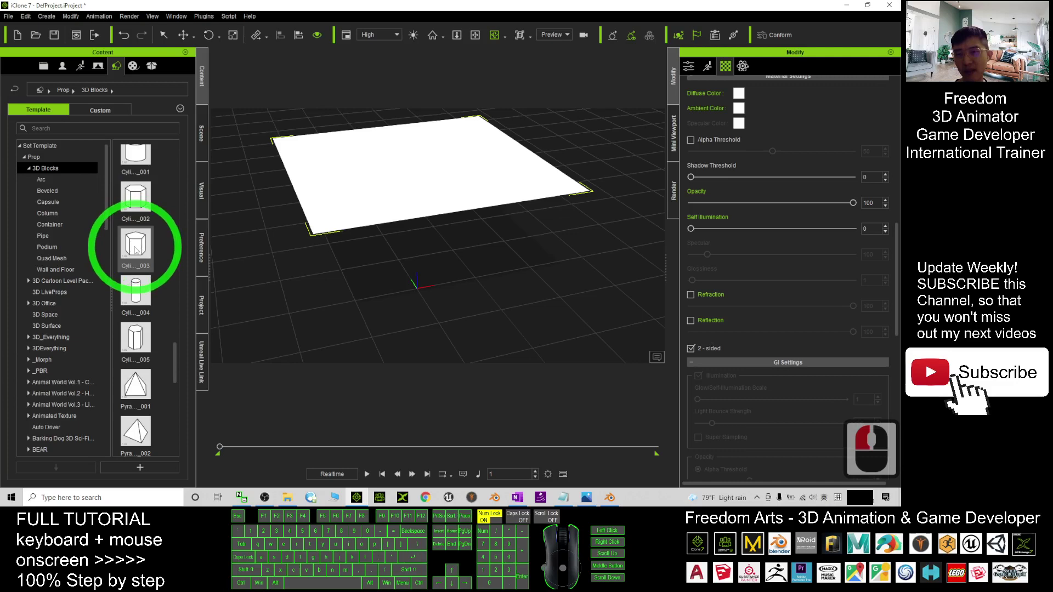
left_click_drag(135, 249, 418, 285)
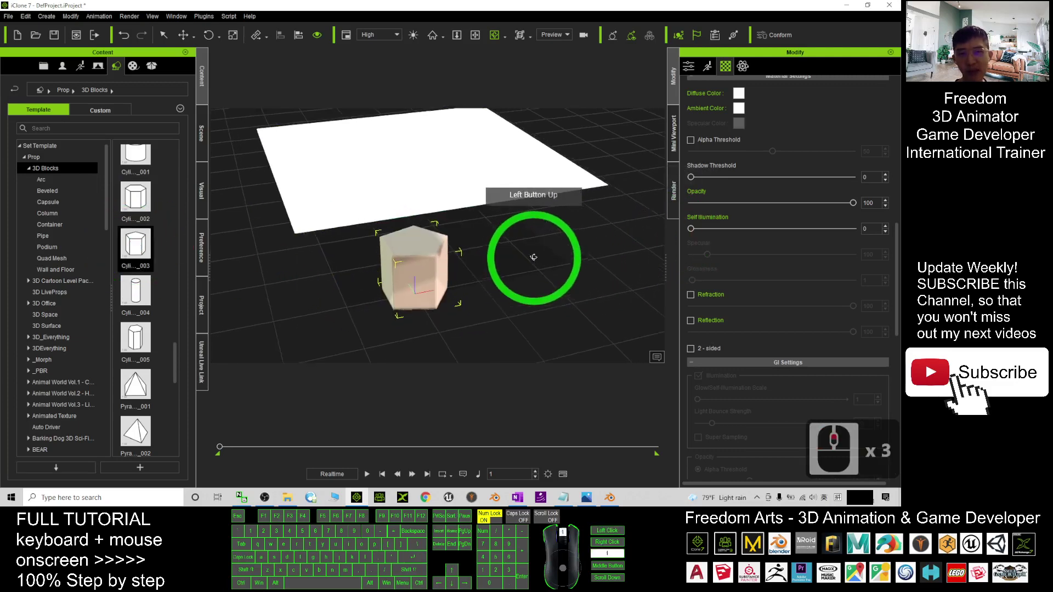
Play the timeline to check the cloth and block without physics, and return to the first frame
scroll(533, 258, "up", 4)
scroll(513, 275, "down", 6)
key("x")
key("c")
left_click_drag(482, 273, 366, 481)
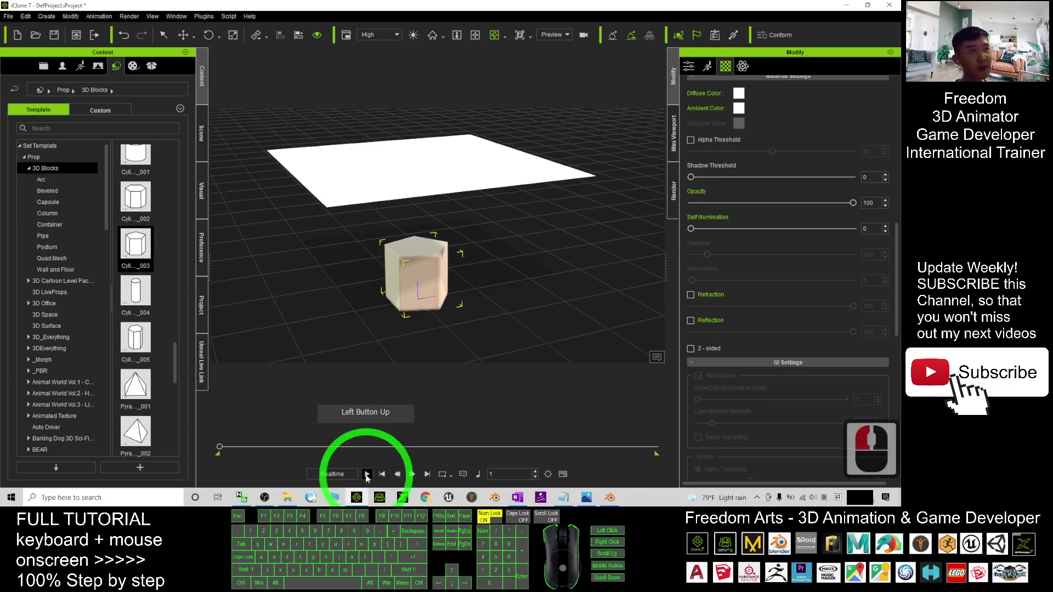
left_click(367, 475)
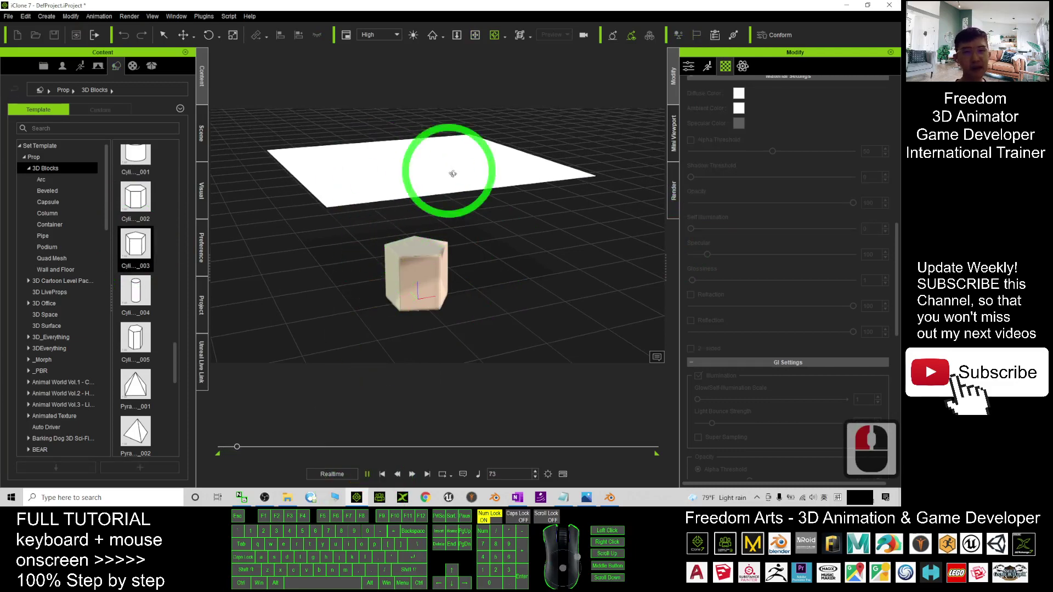
left_click(382, 475)
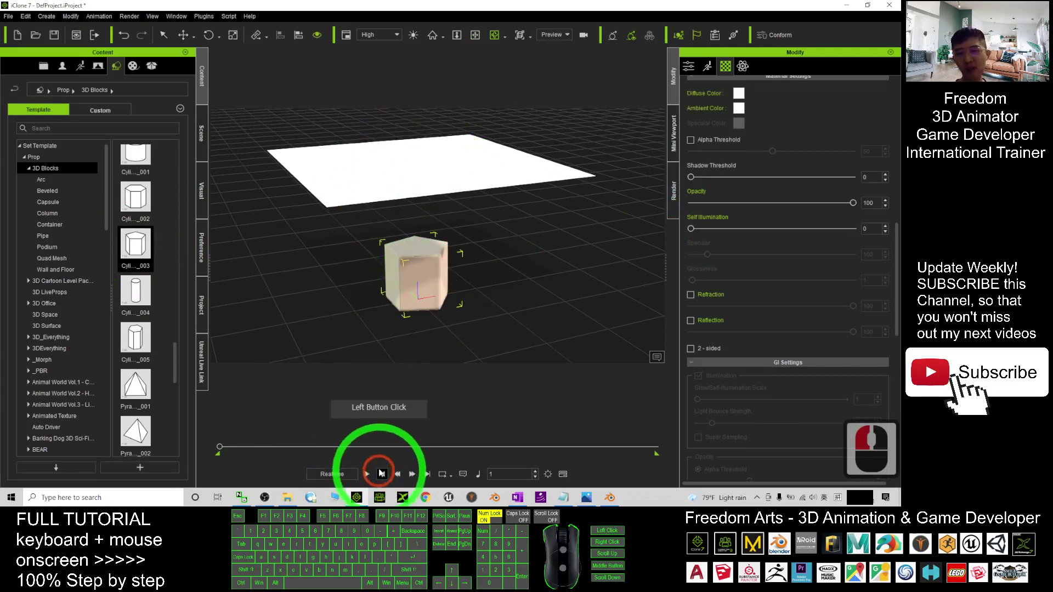
Set the cloth material's diffuse color to pale cyan #aaffff
left_click_drag(423, 242, 495, 239)
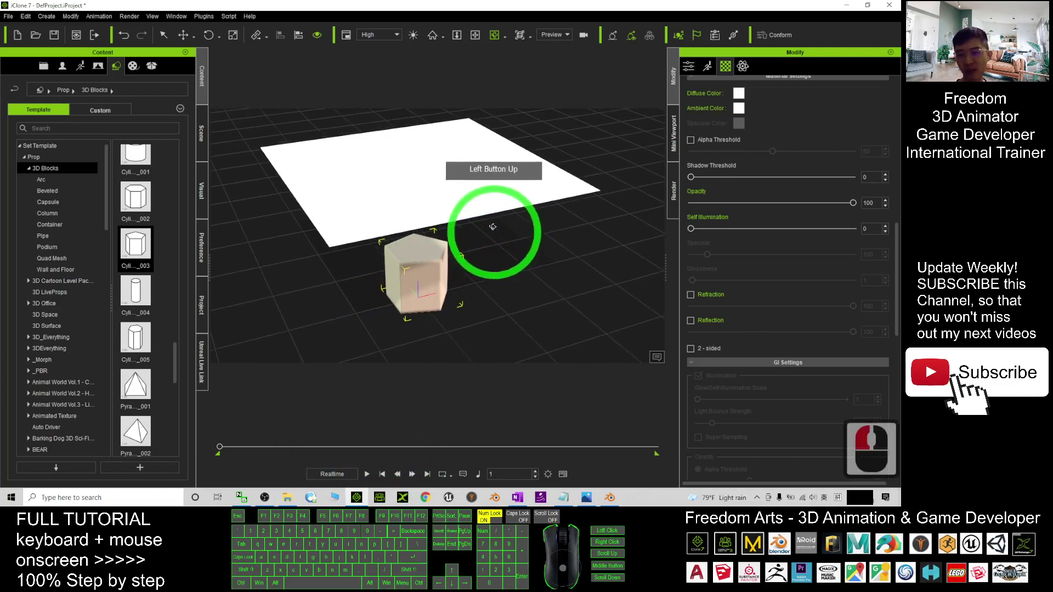
double_click(426, 178)
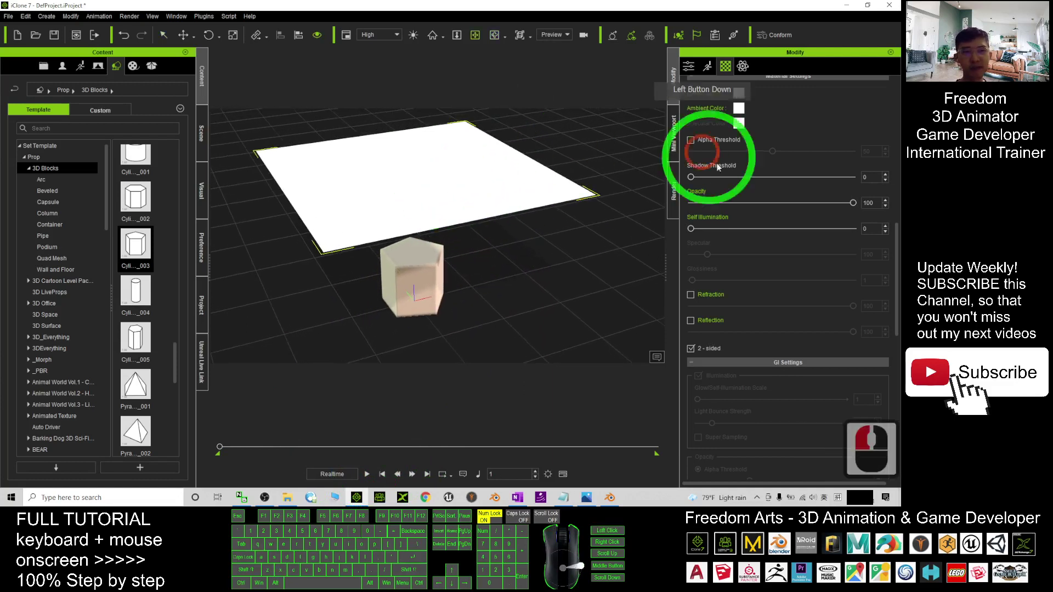
left_click(873, 228)
mouse_move(892, 248)
left_mouse_down()
mouse_move(896, 96)
mouse_move(895, 233)
left_mouse_up()
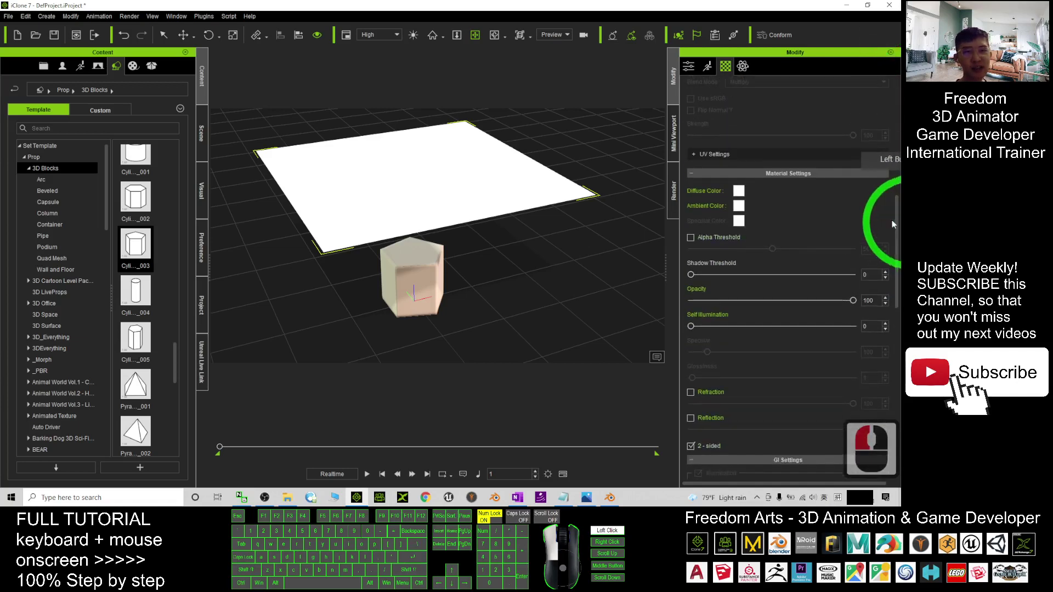
left_click(743, 191)
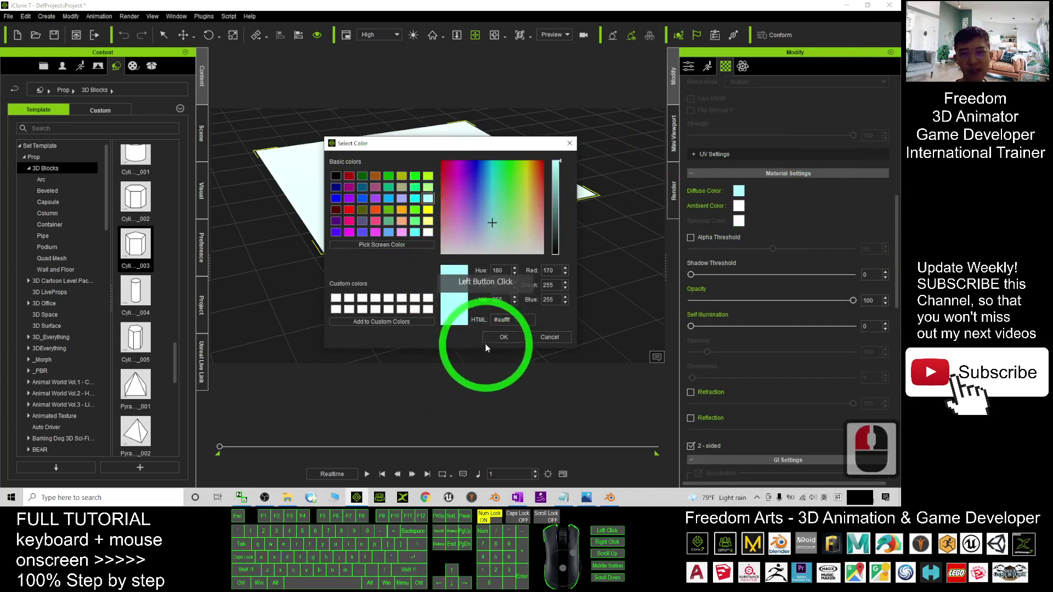
left_click(503, 337)
left_click(582, 246)
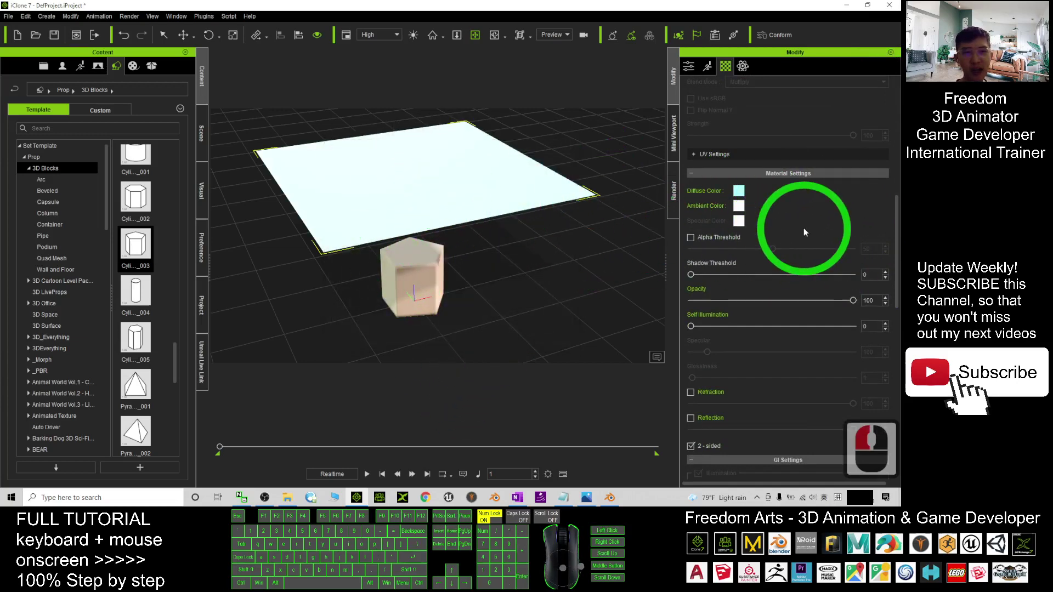
Try green basic colors for the cloth material's diffuse color and settle on a light blue
left_click_drag(892, 233, 890, 117)
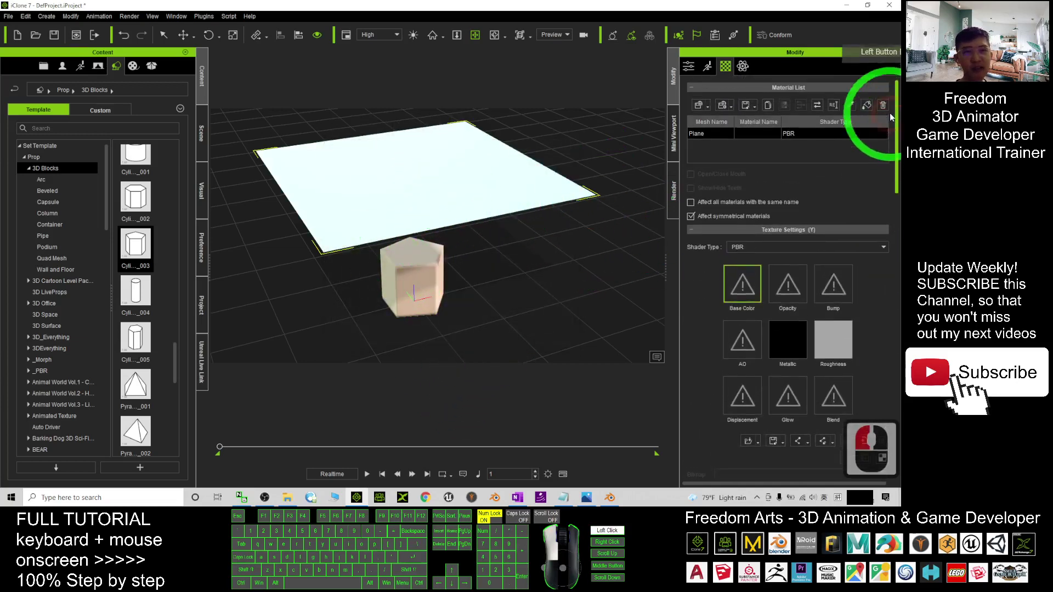
double_click(425, 212)
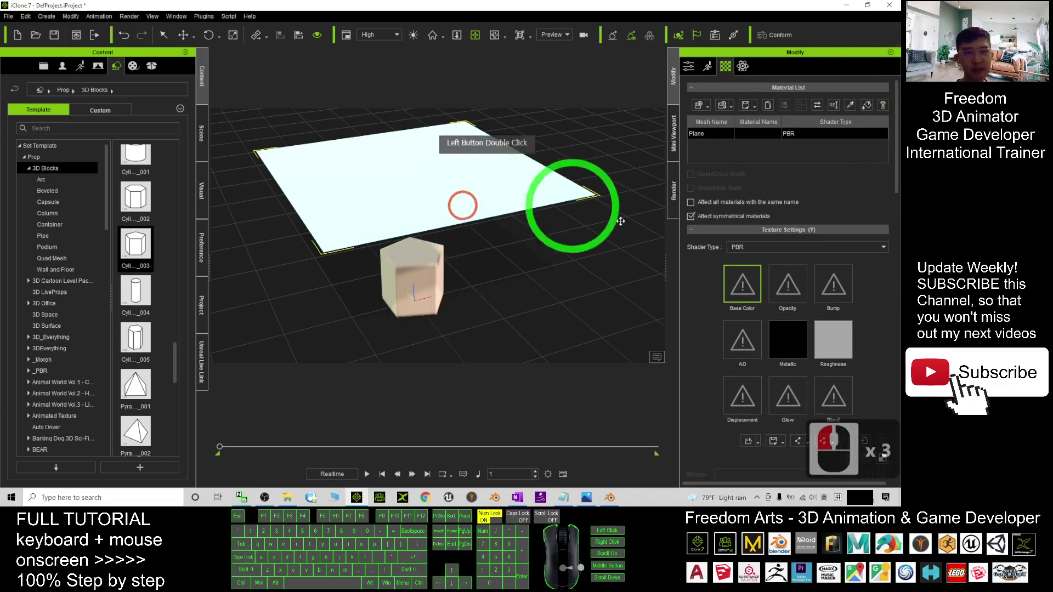
scroll(847, 203, "down", 10)
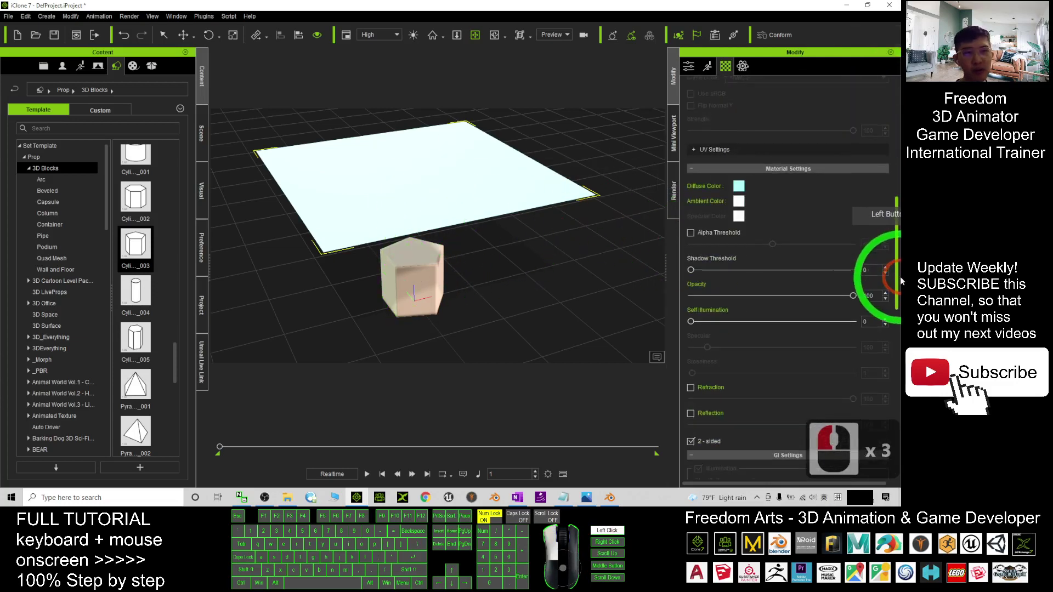
left_click(735, 185)
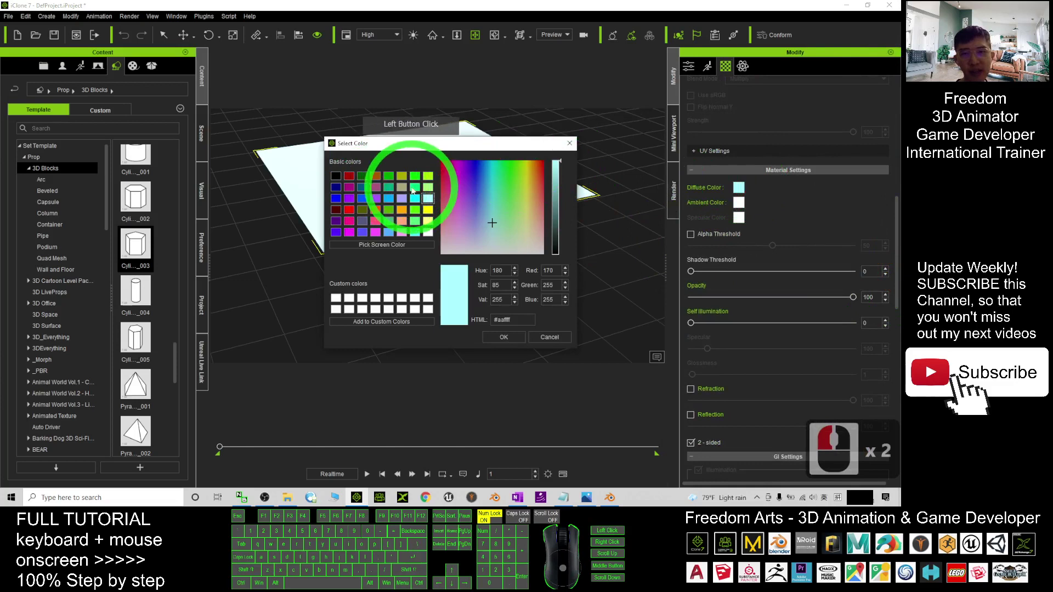
left_click(415, 187)
left_click(432, 175)
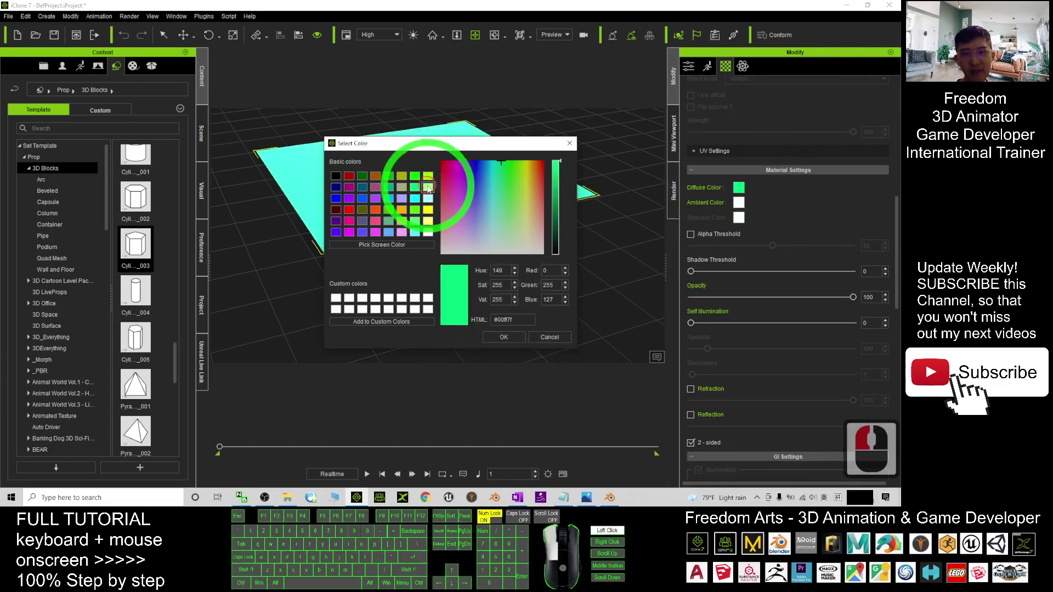
left_click(428, 188)
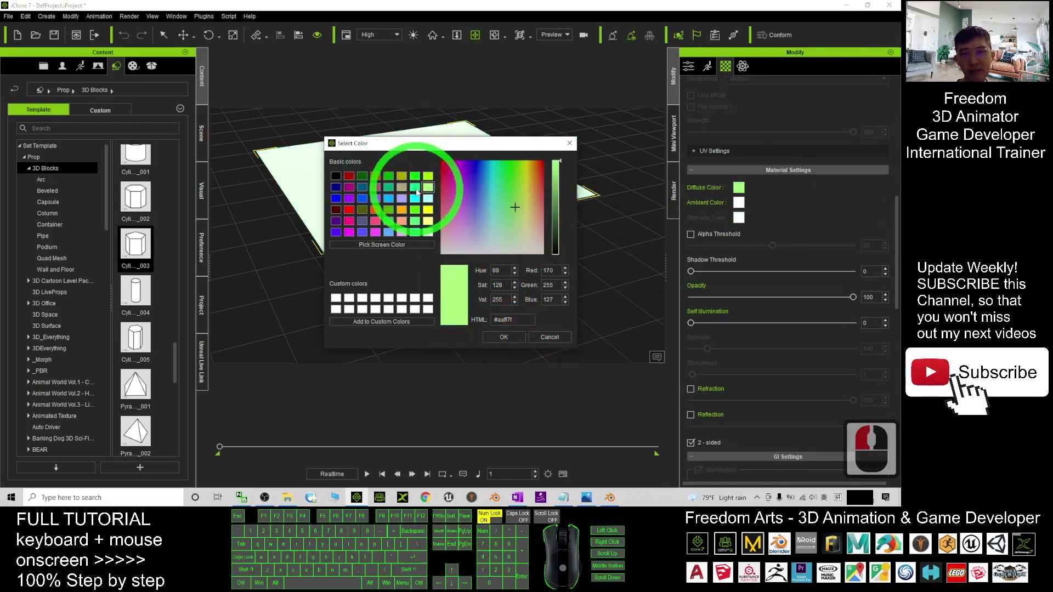
left_click(415, 188)
left_click(389, 232)
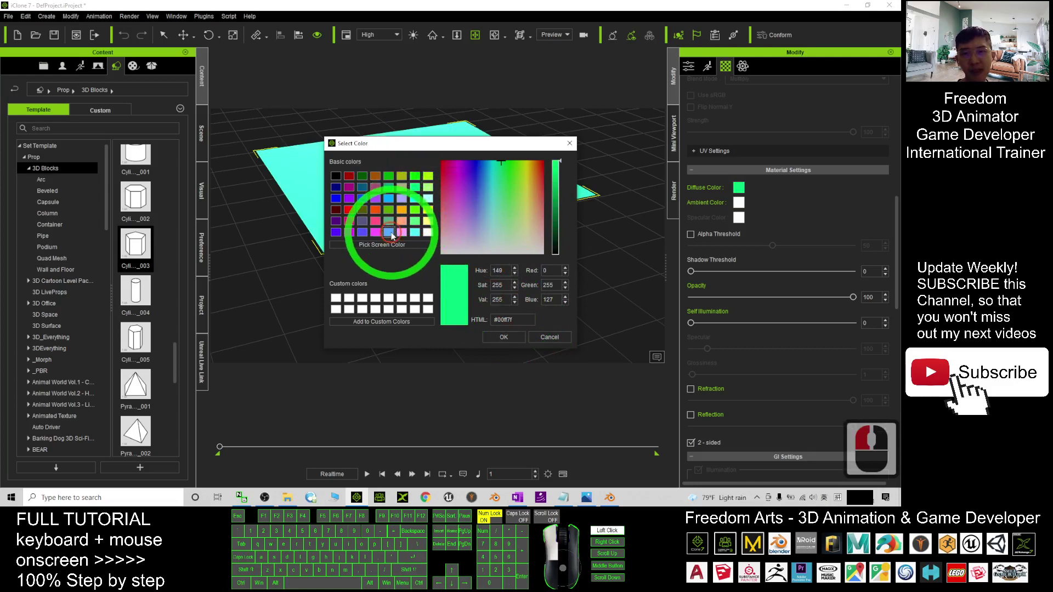
left_click(507, 337)
Activate physics on the cloth as Soft Cloth and test its fall by playing the timeline, finishing back at the first frame
mouse_move(507, 336)
left_mouse_down()
mouse_move(487, 288)
mouse_move(487, 226)
mouse_move(498, 250)
mouse_move(752, 69)
left_mouse_up()
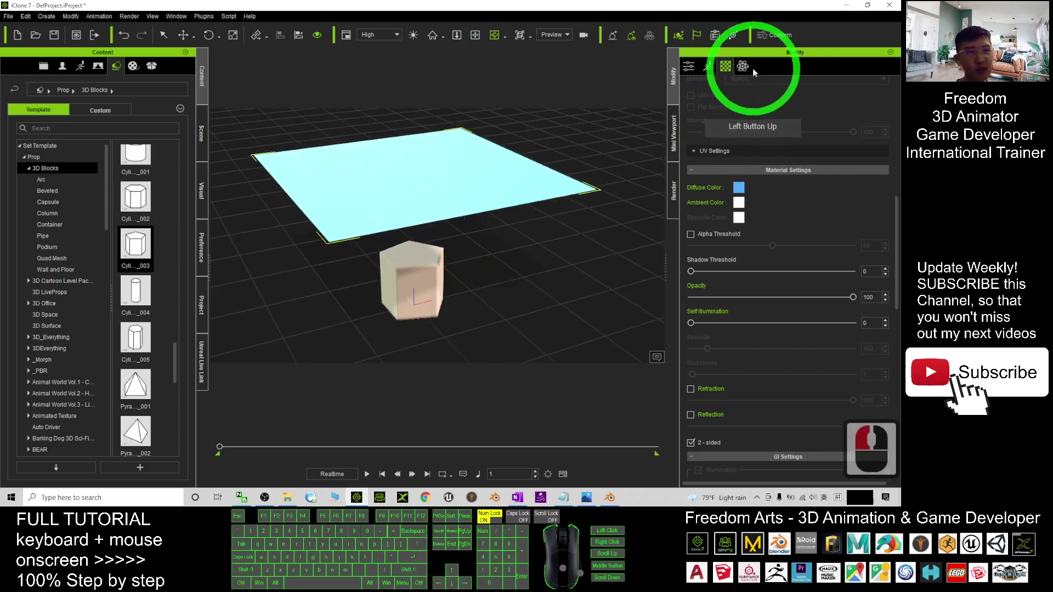
left_click(743, 66)
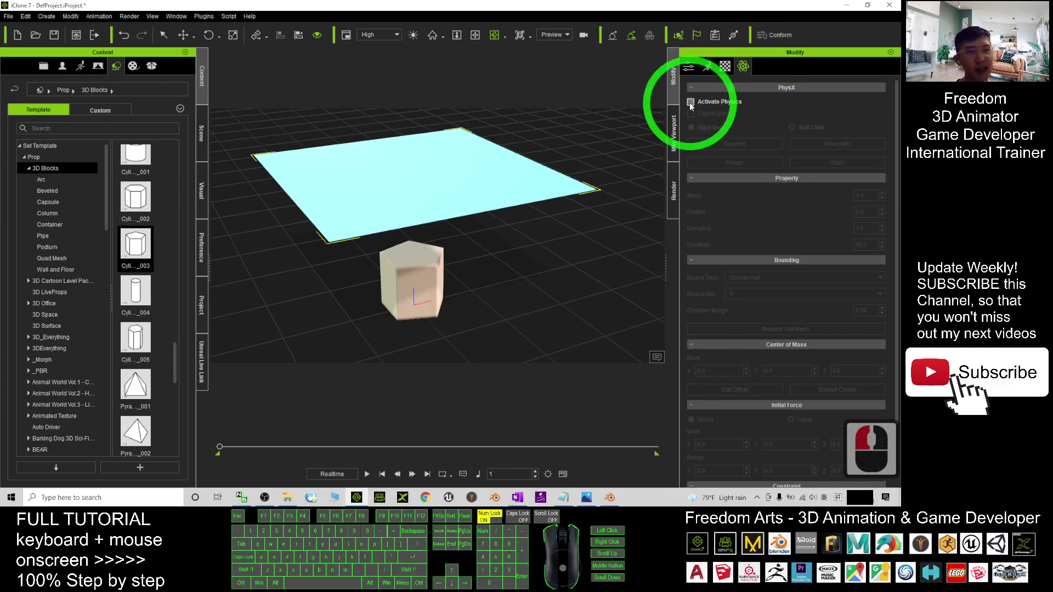
left_click(771, 130)
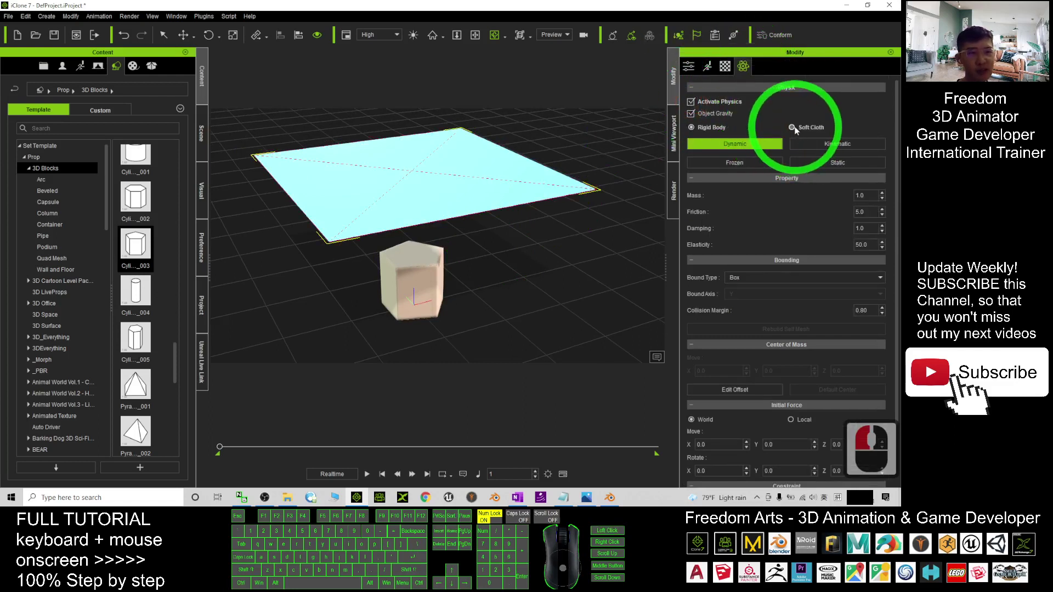
left_click(793, 128)
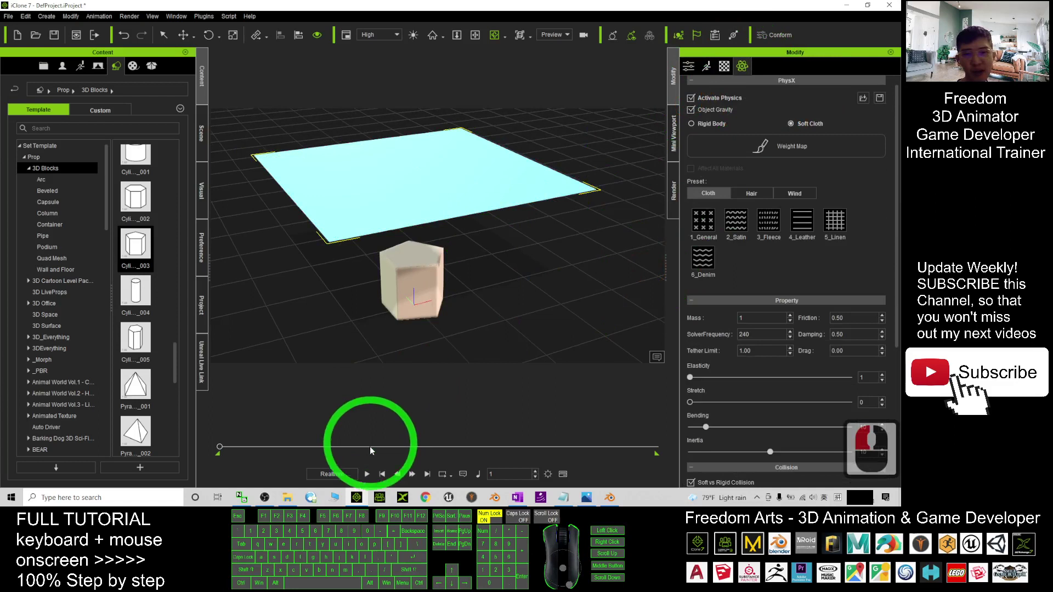
left_click(366, 474)
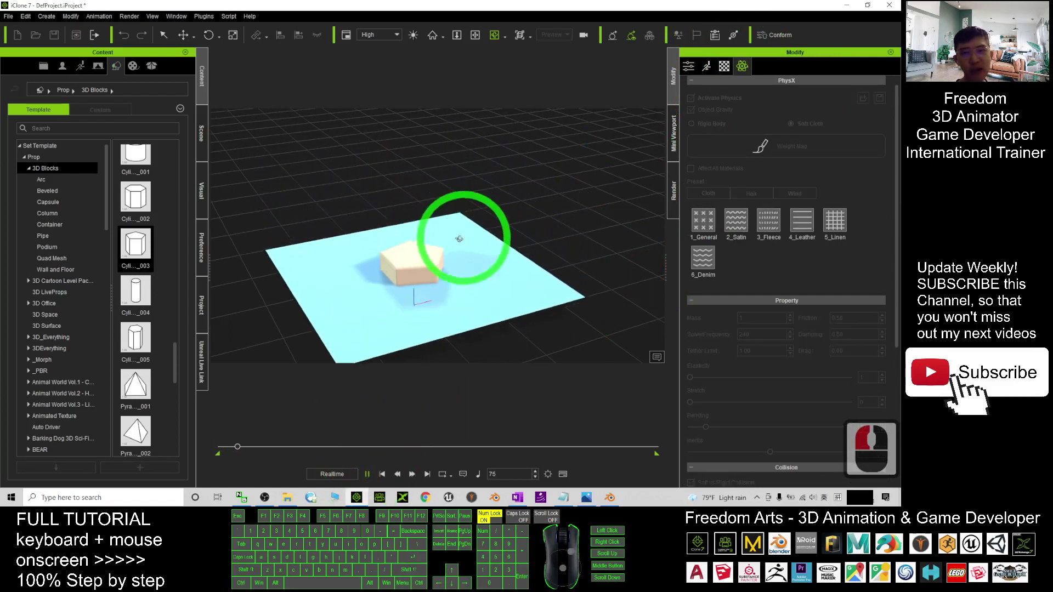
left_click(382, 475)
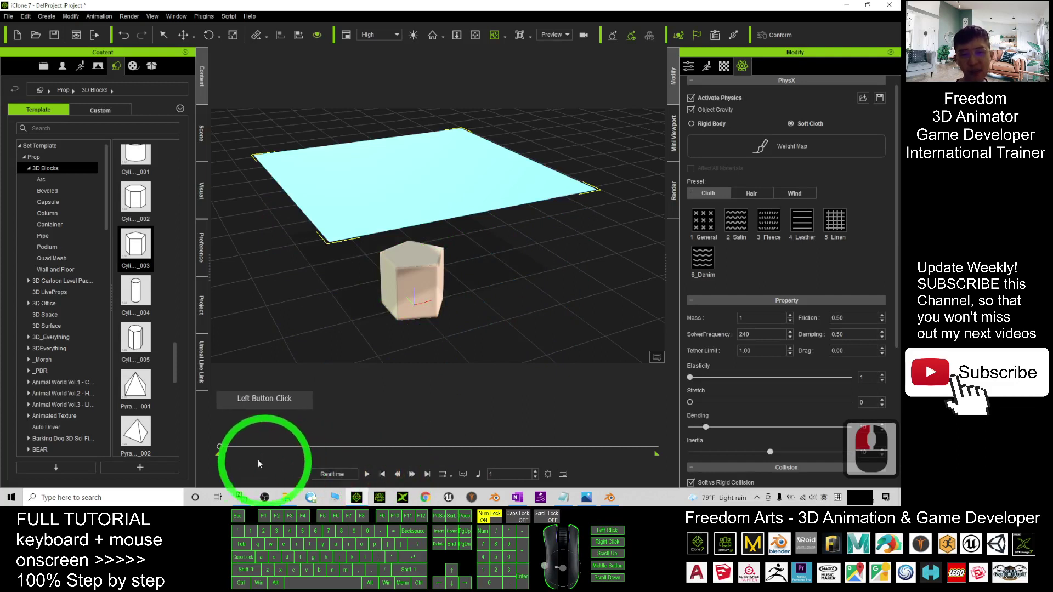
Activate physics on the block as a static rigid body with Object Gravity off, and play the cloth simulation
double_click(420, 279)
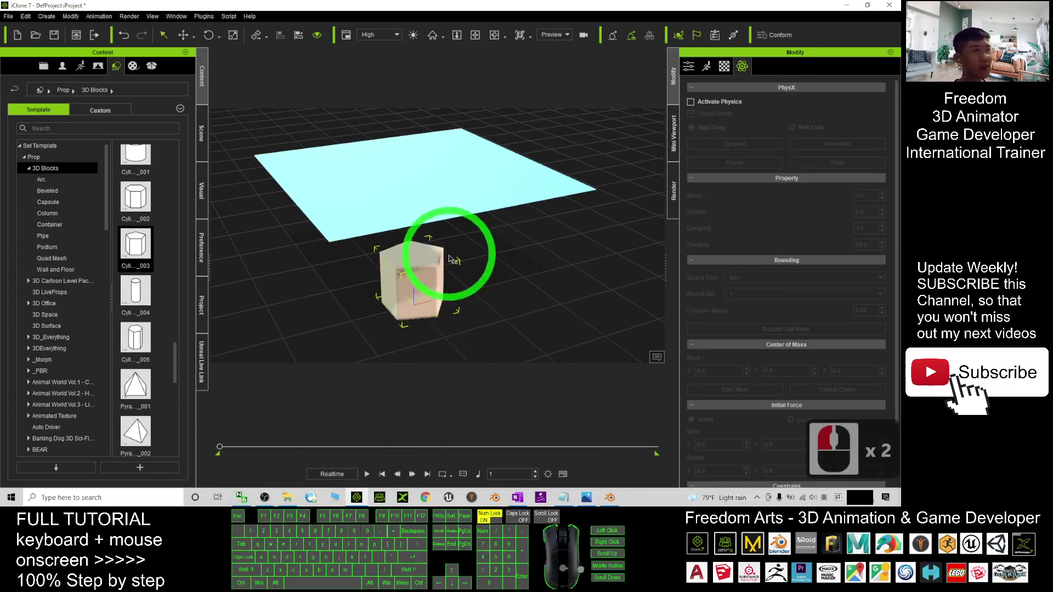
double_click(415, 274)
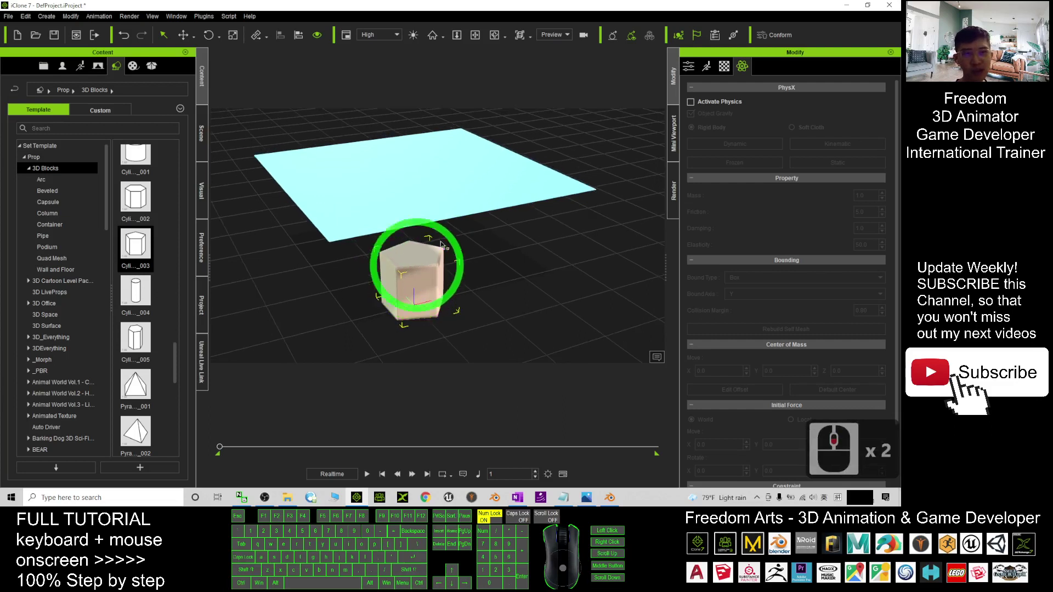
left_click(706, 66)
left_click(724, 66)
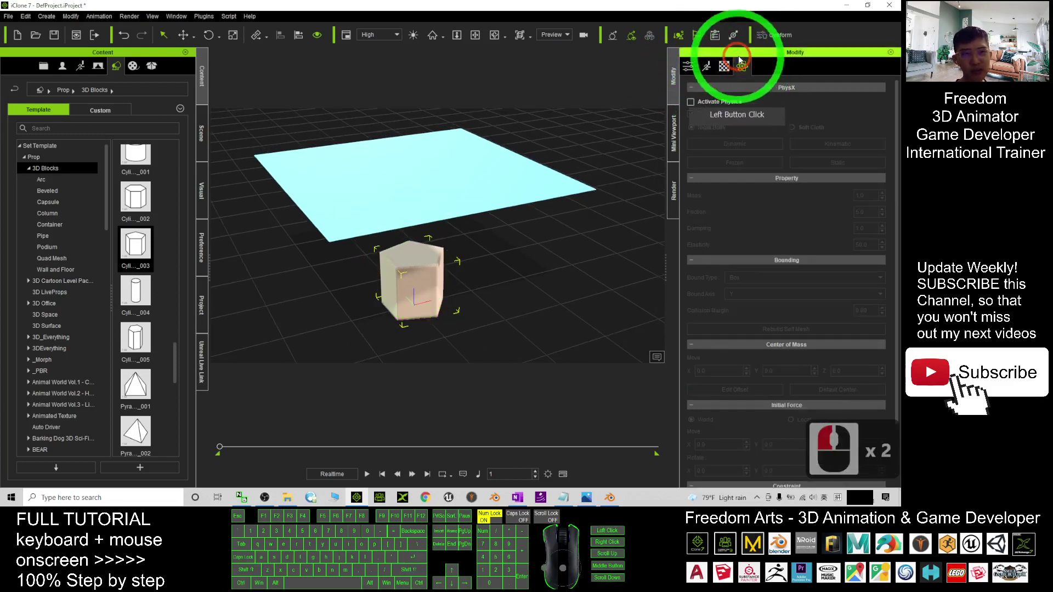
left_click(743, 67)
left_click(691, 102)
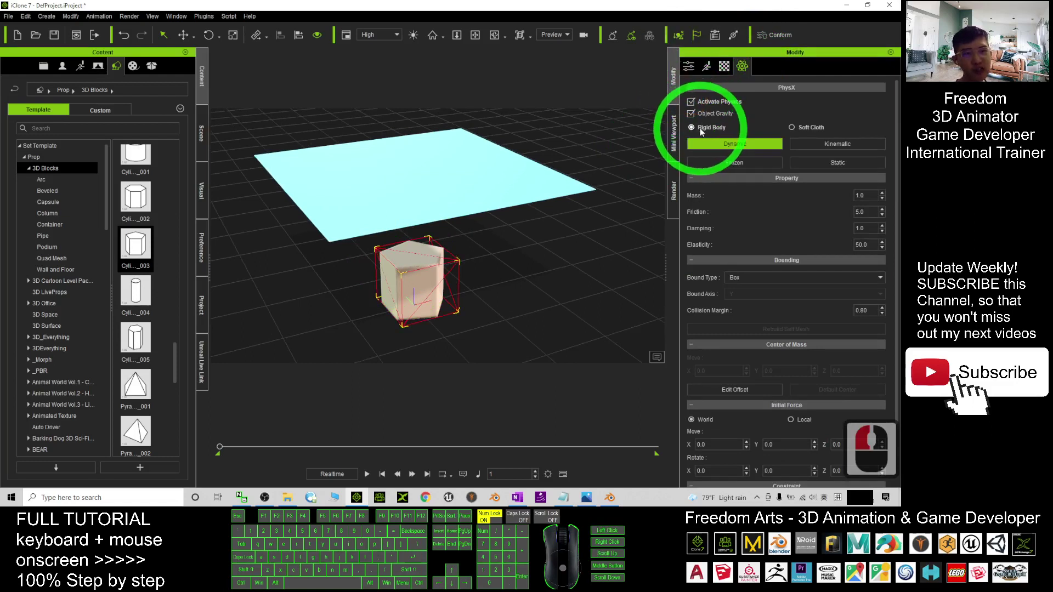
left_click(810, 164)
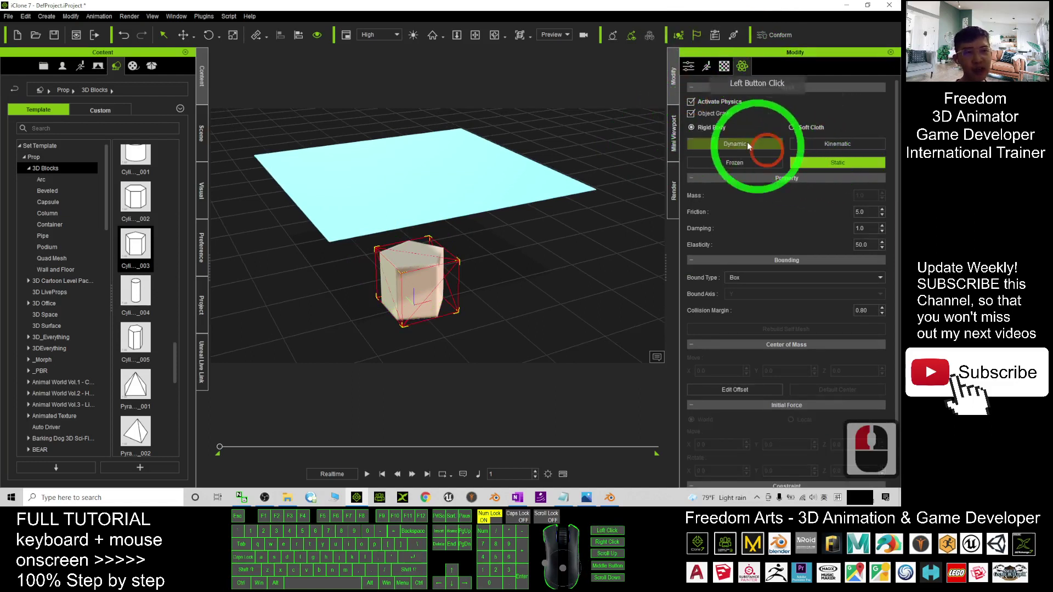
left_click(689, 121)
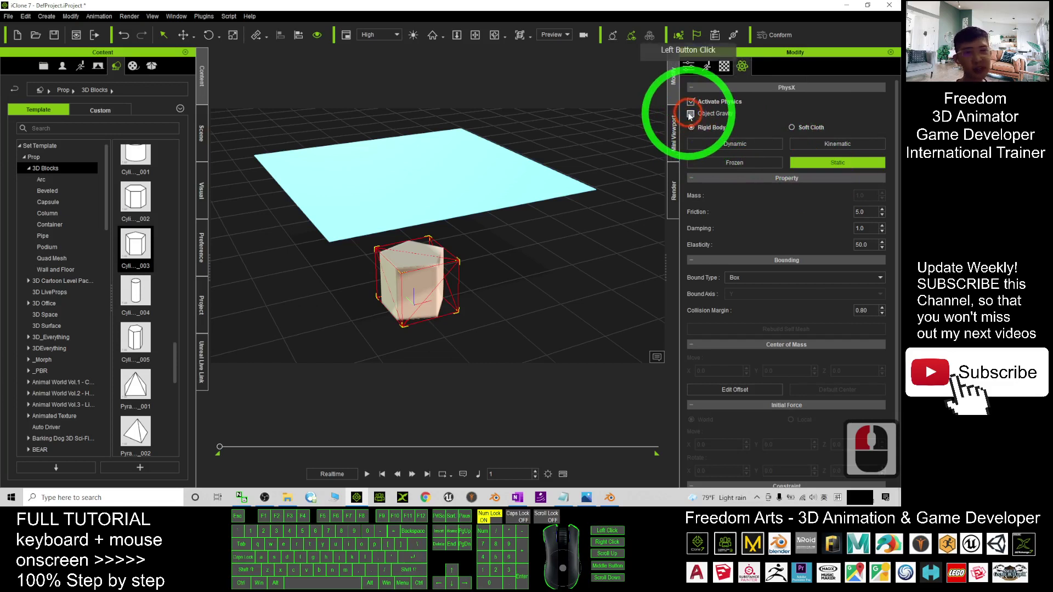
left_click(367, 475)
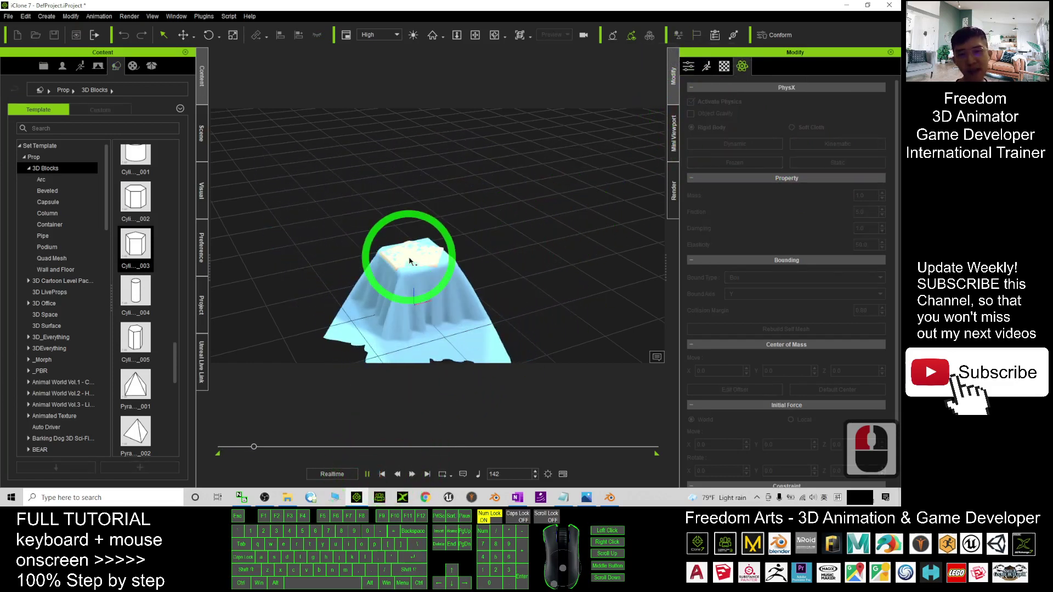
Return to the first frame, set the block's bound type to Convex Hull, and test the cloth simulation
left_click(382, 475)
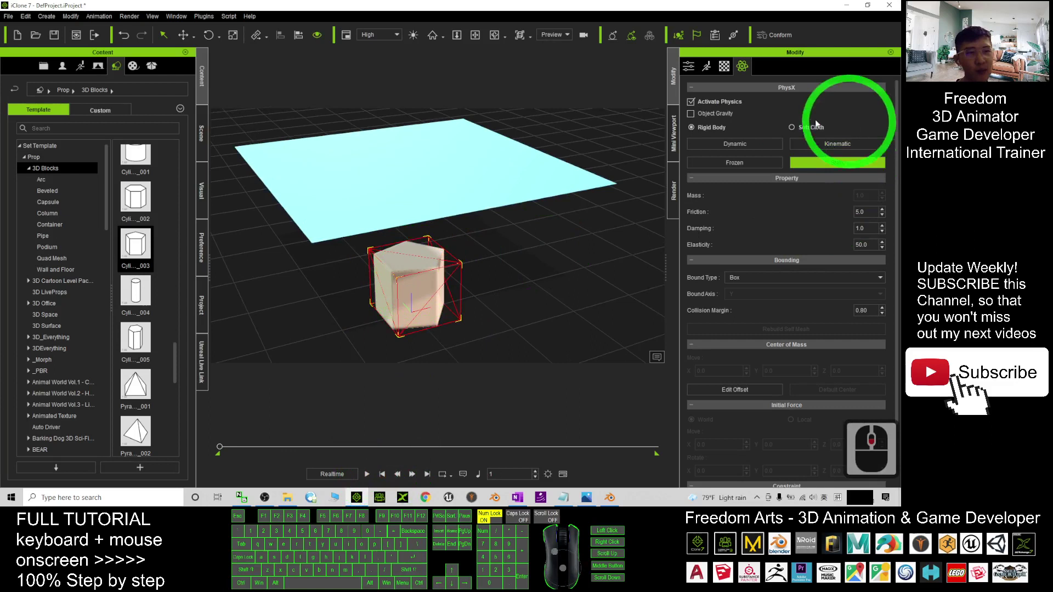
left_click_drag(897, 135, 888, 257)
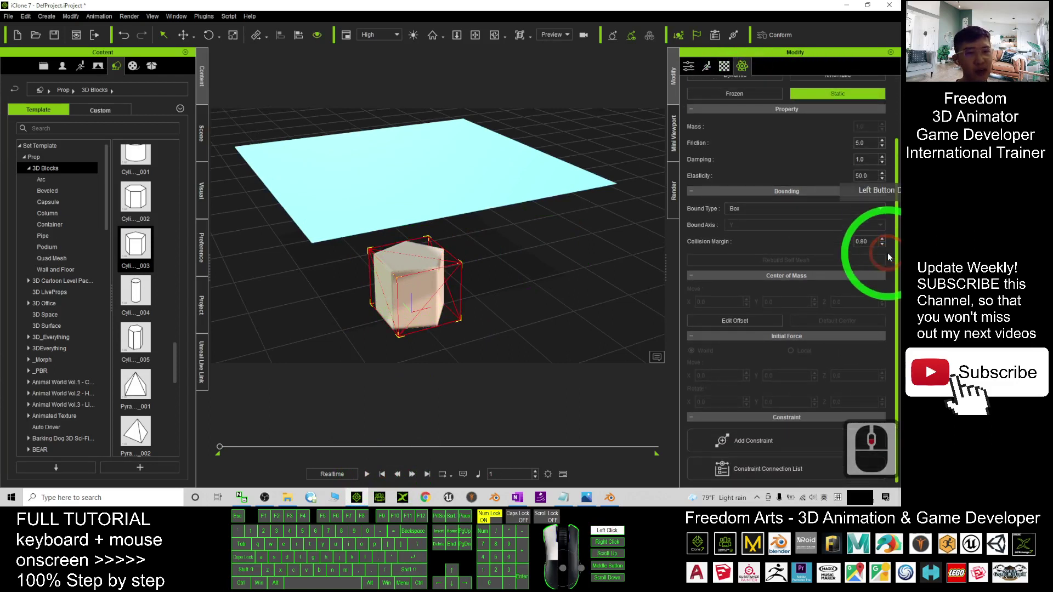
left_click(724, 209)
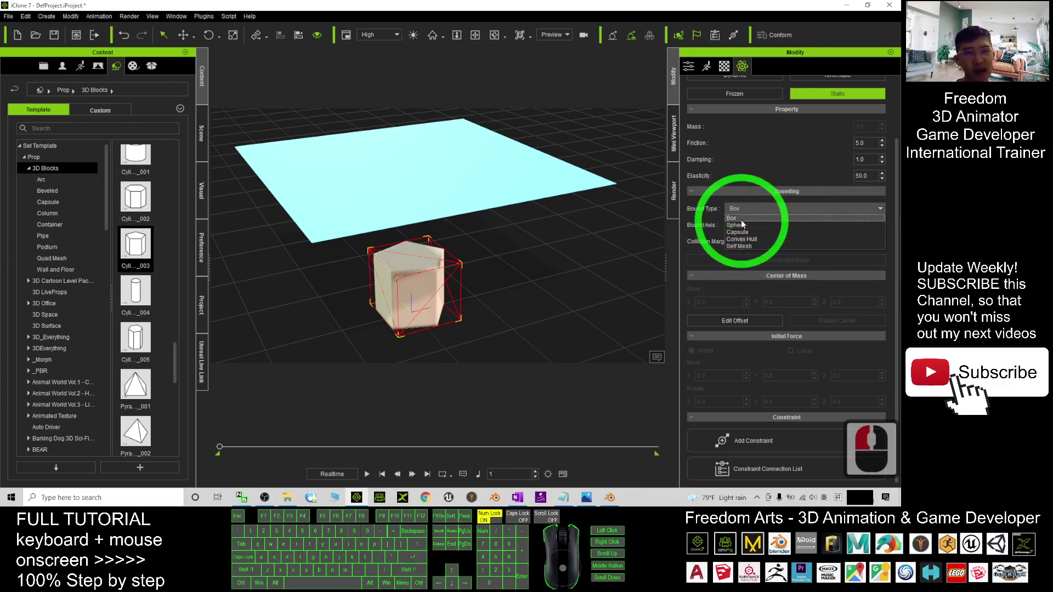
left_click(737, 219)
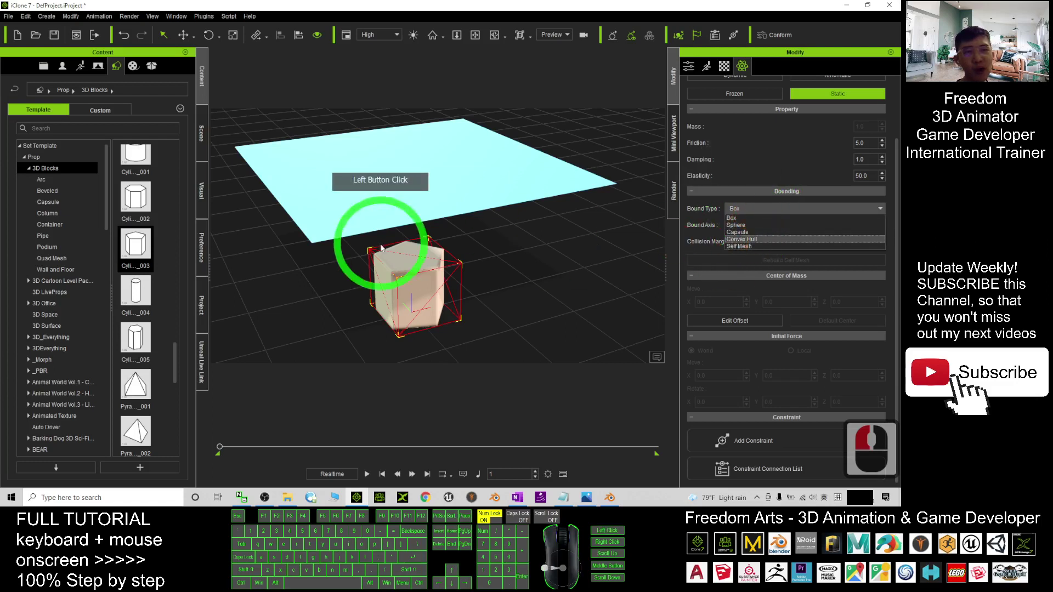
left_click(736, 232)
left_click(438, 267)
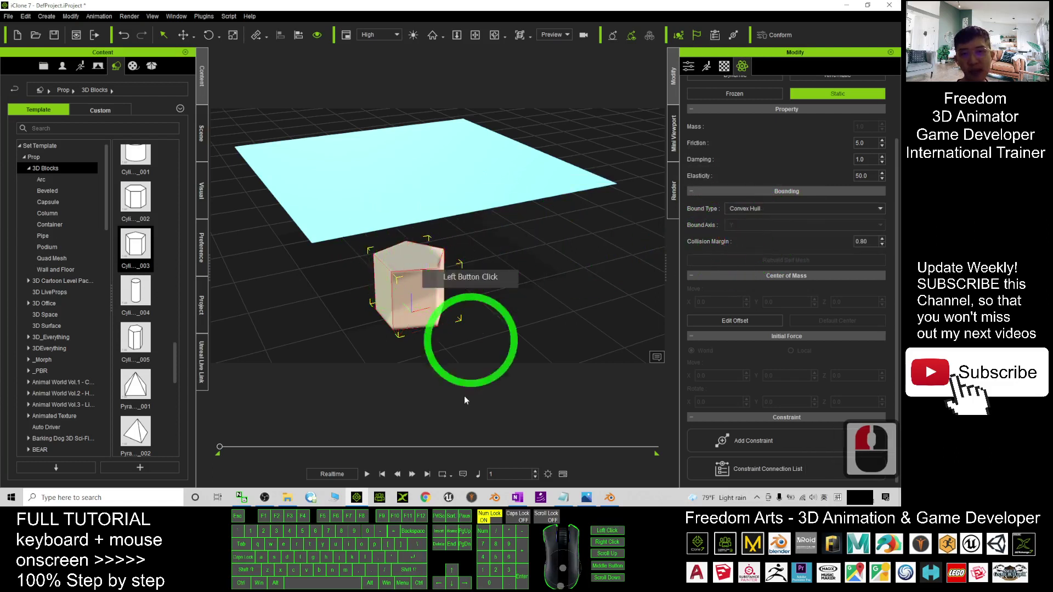
left_click(366, 475)
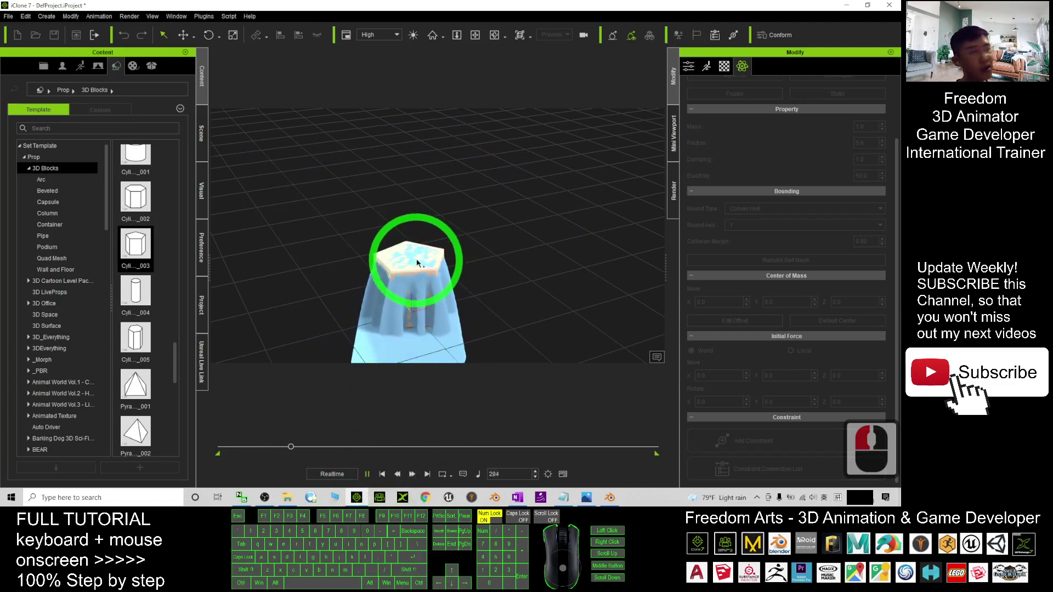
left_click(382, 475)
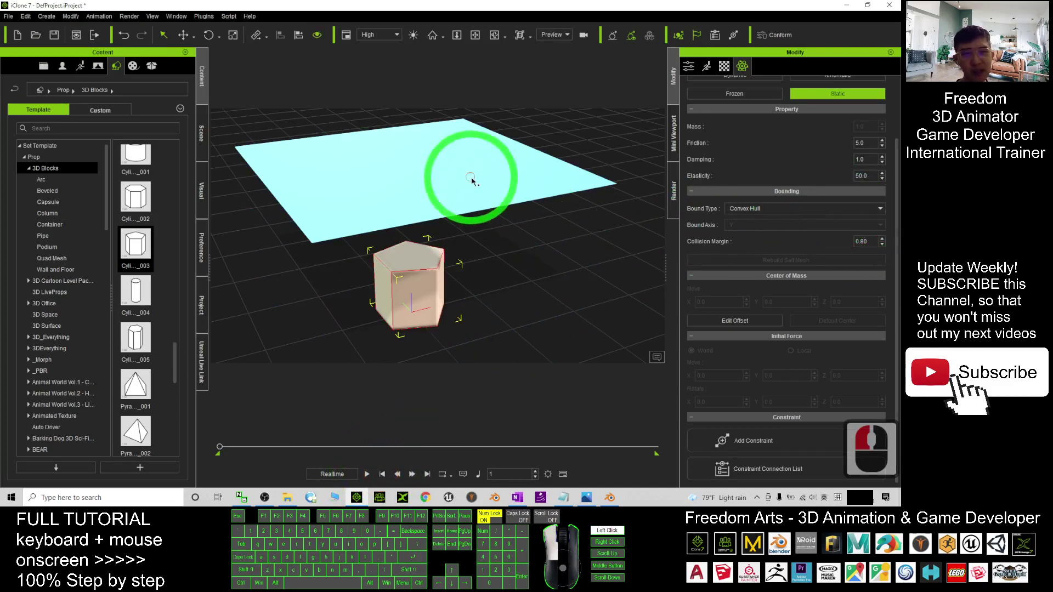
Set the cloth's Soft vs Rigid Collision margin to 3.01 and play the simulation, finishing back at the first frame
double_click(439, 176)
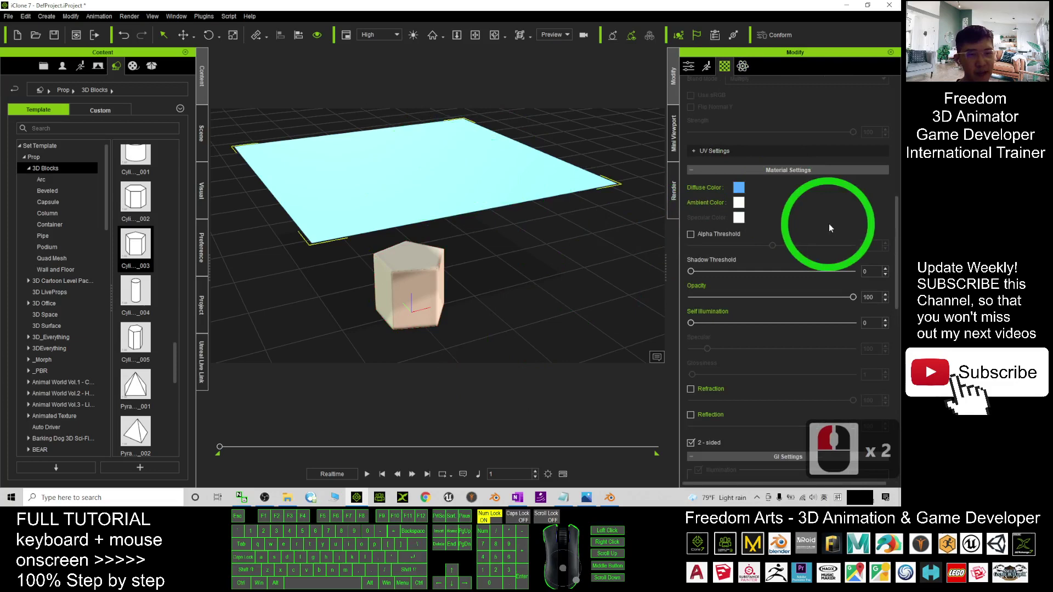
left_click_drag(897, 230, 742, 300)
double_click(742, 66)
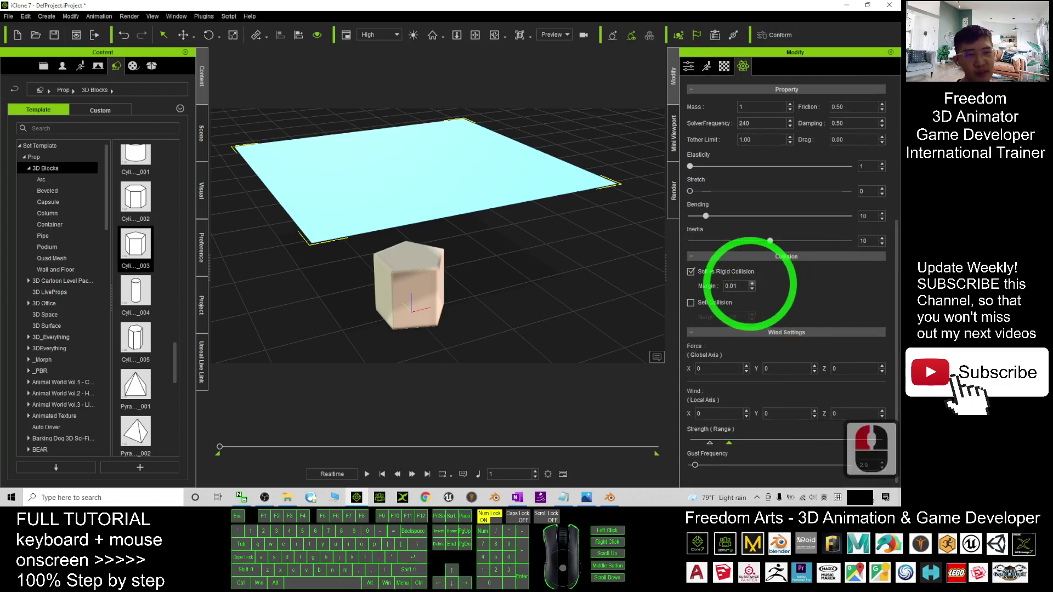
left_click(752, 283)
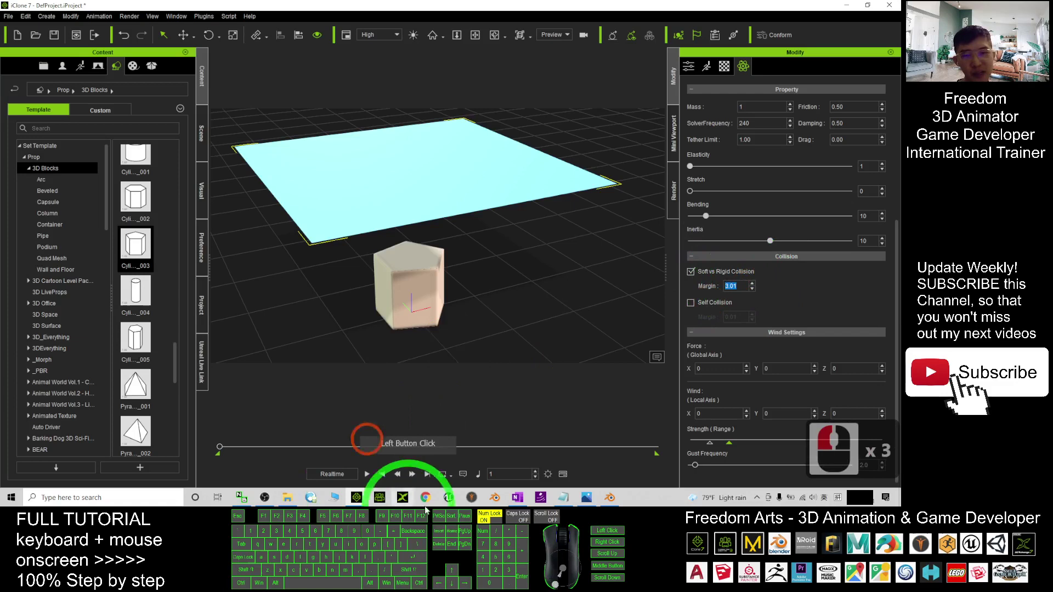
left_click(382, 485)
left_click(368, 477)
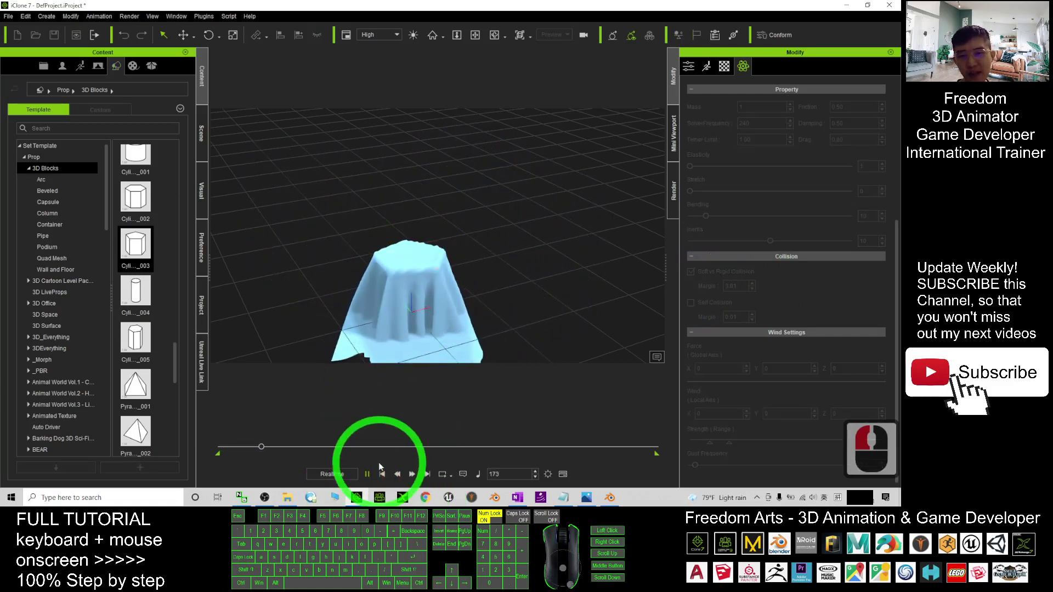
left_click(384, 475)
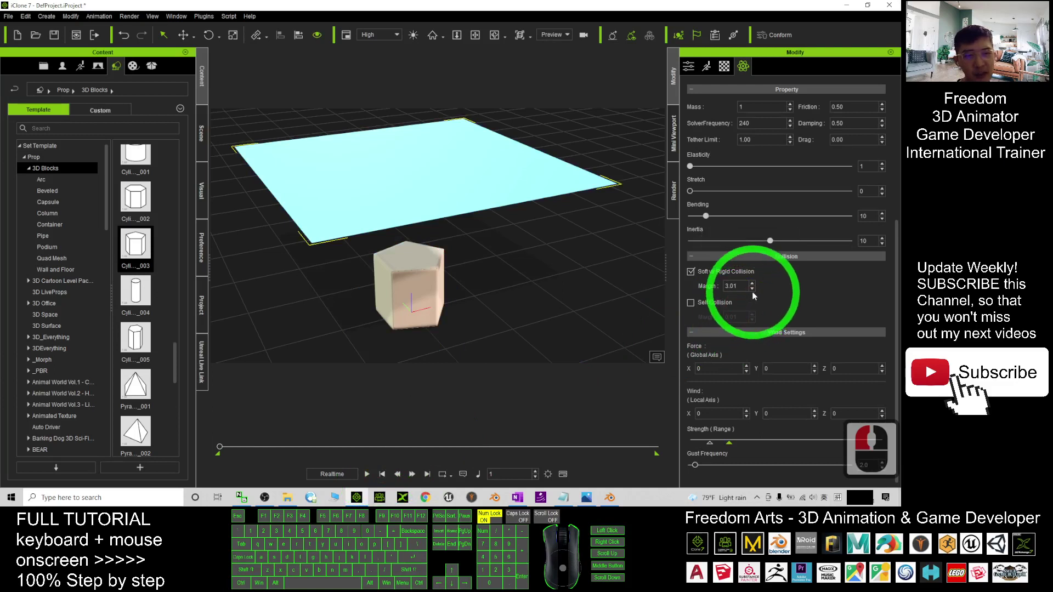
Test the cloth drape with the Soft vs Rigid Collision margin lowered to 2.01 and to 0.01
left_click(367, 474)
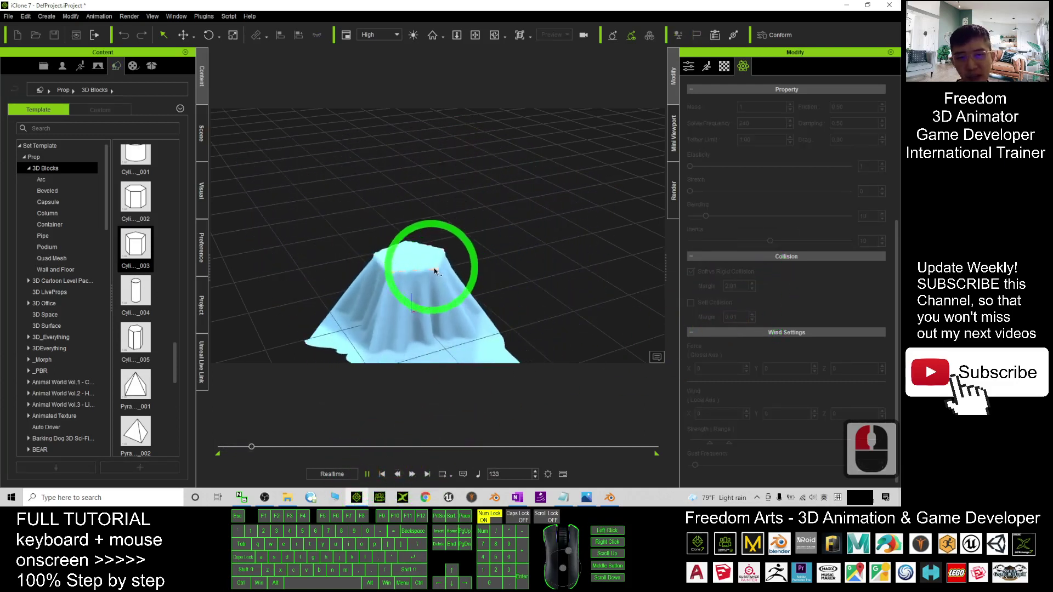
left_click(382, 474)
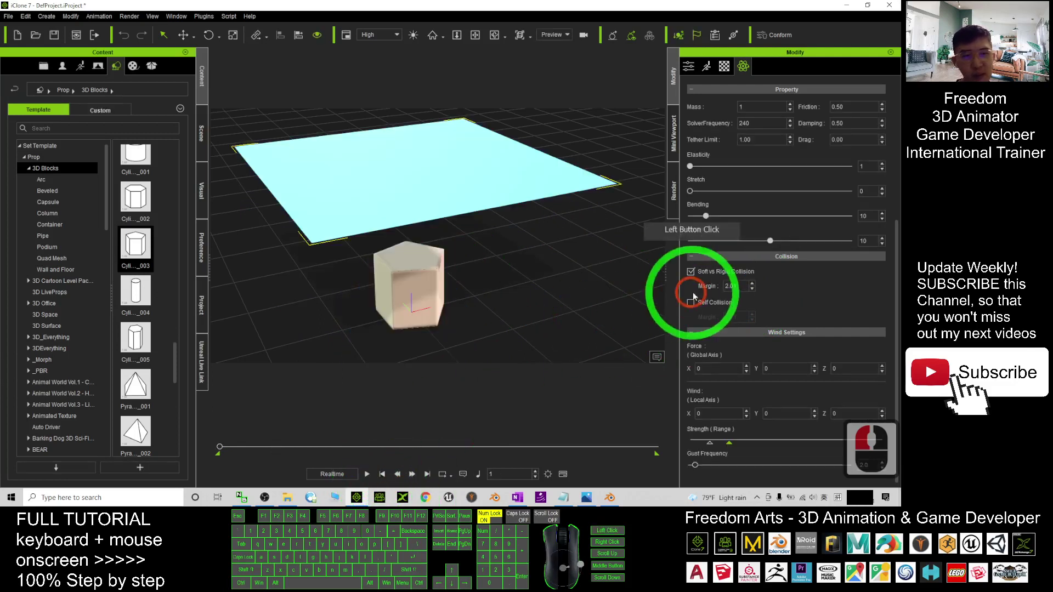
left_click(763, 290)
double_click(752, 289)
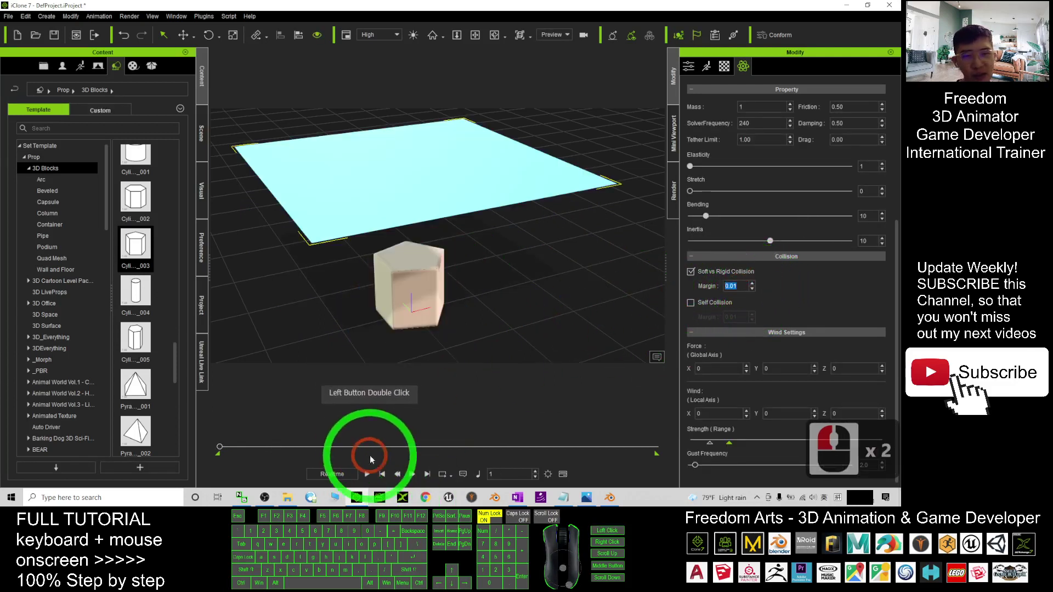
left_click(367, 473)
left_click(417, 271)
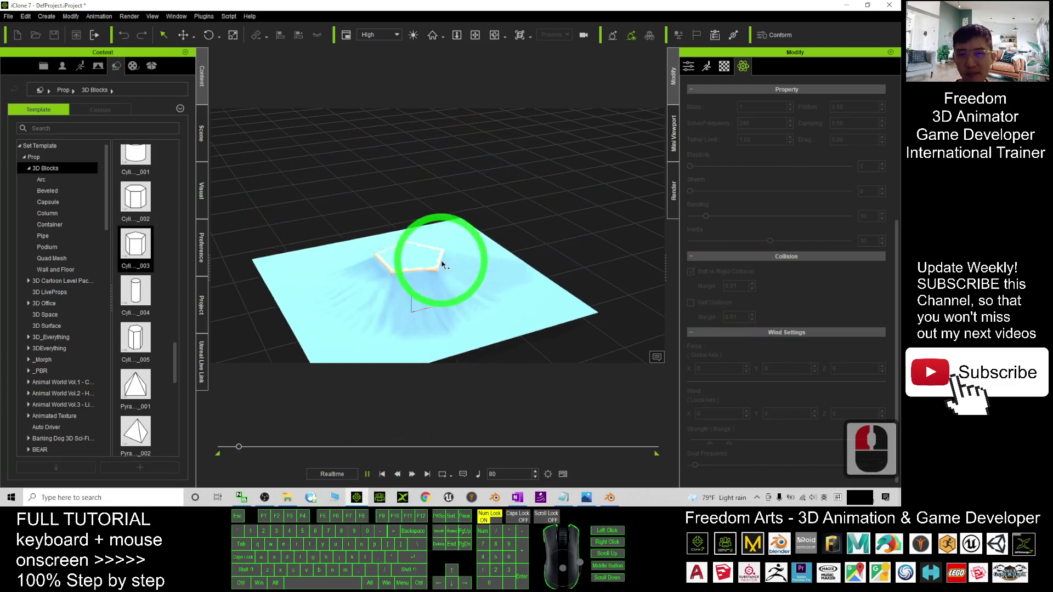
left_click(378, 473)
Set the cloth's Soft vs Rigid Collision margin to 1.01 and test the drape from the first frame
left_click(759, 280)
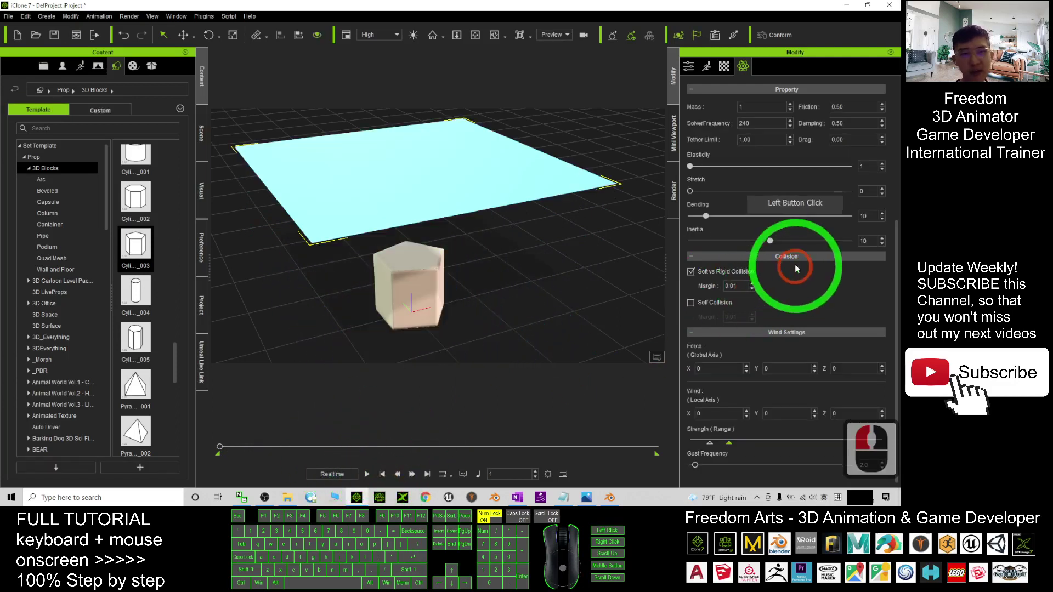
left_click(367, 473)
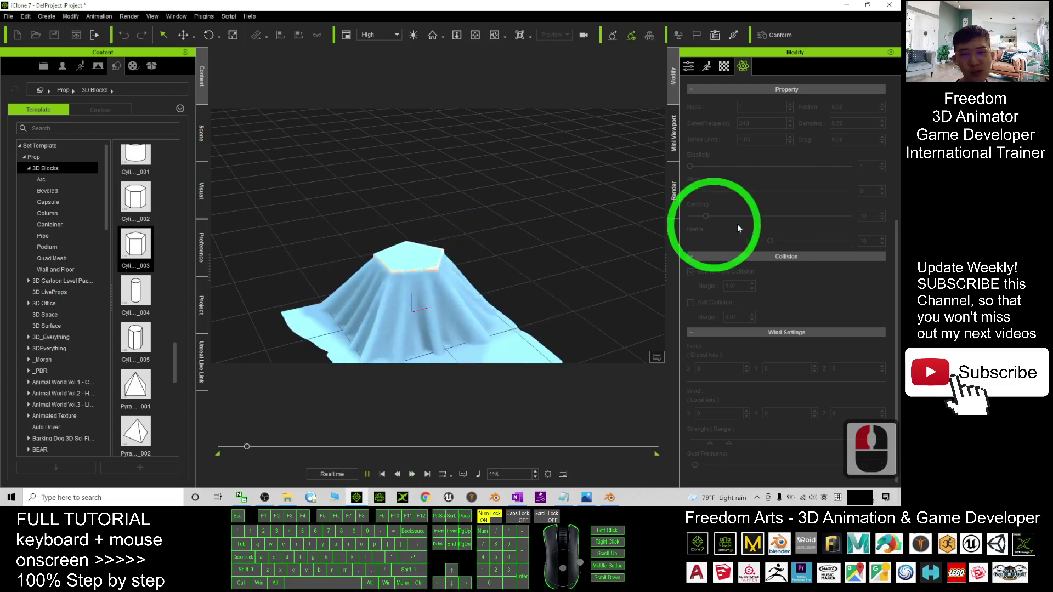
left_click(384, 474)
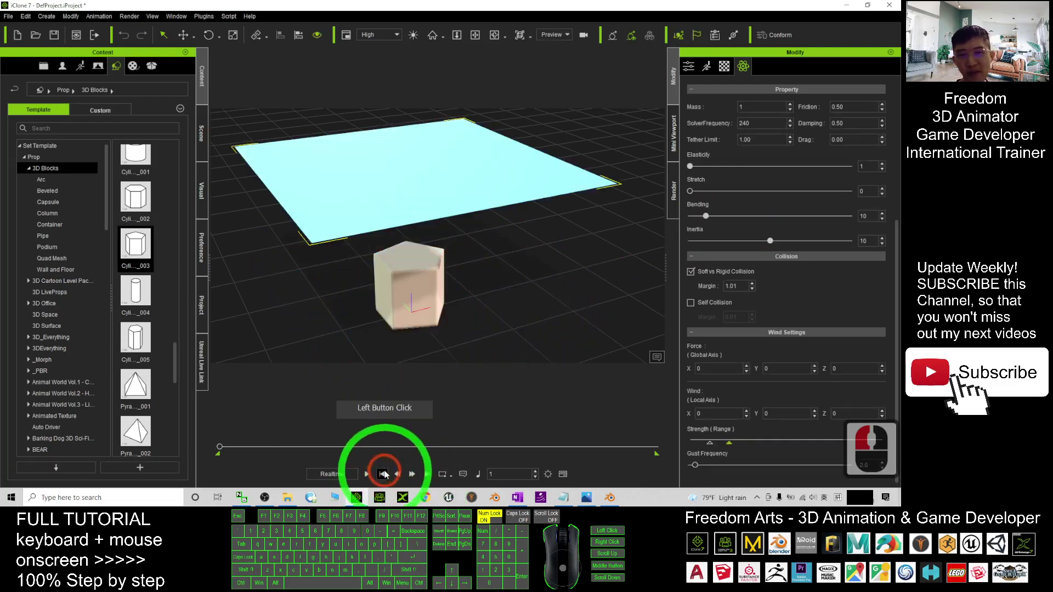
Raise the cloth's Soft vs Rigid Collision margin back to 3.01 and replay the simulation, returning to the first frame
left_click(762, 281)
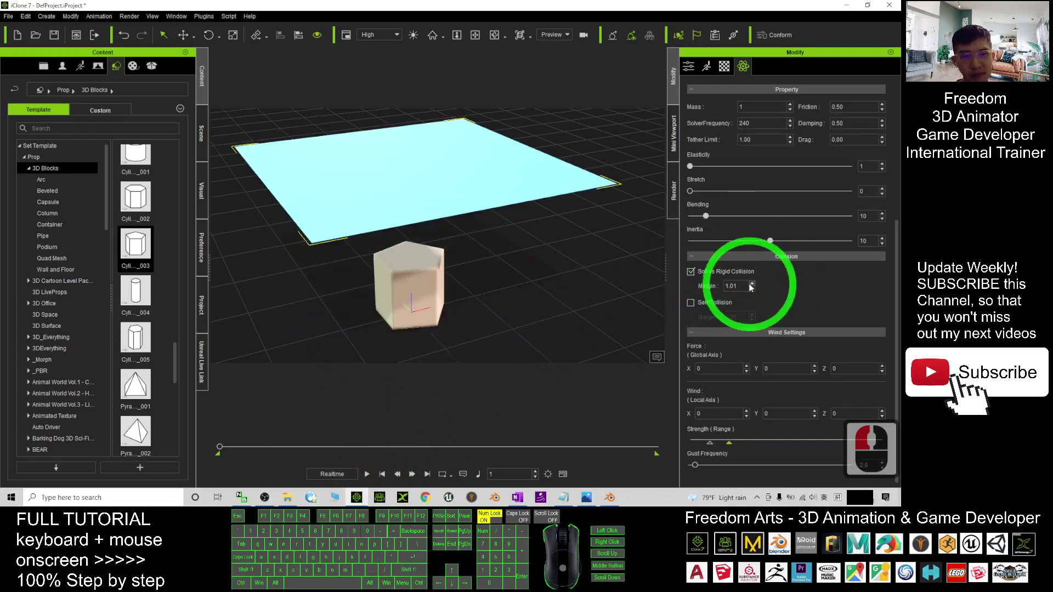
left_click(340, 445)
left_click(366, 474)
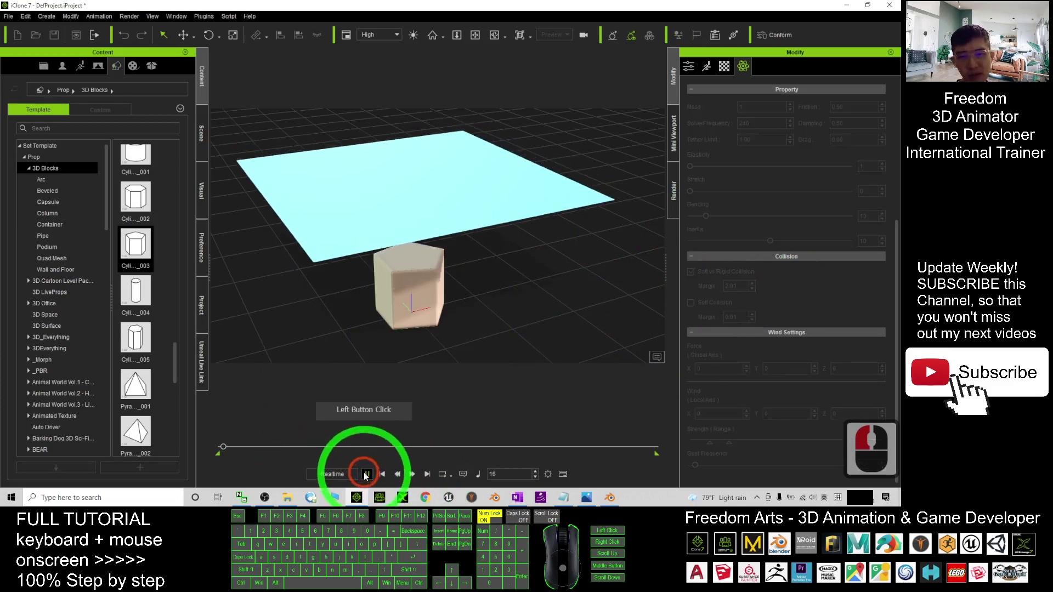
left_click(382, 474)
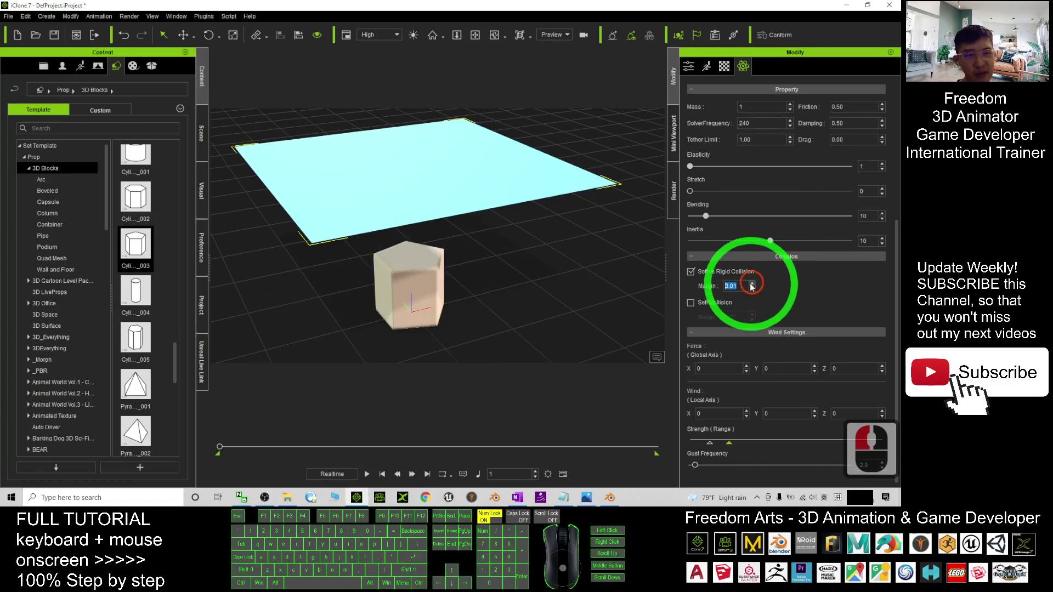
left_click(365, 473)
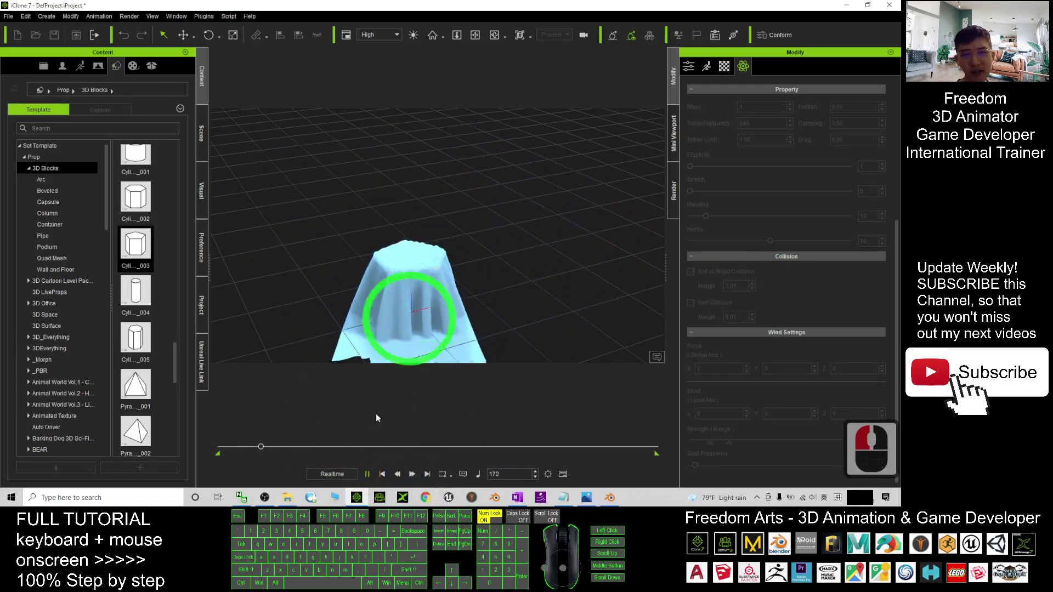
left_click(382, 473)
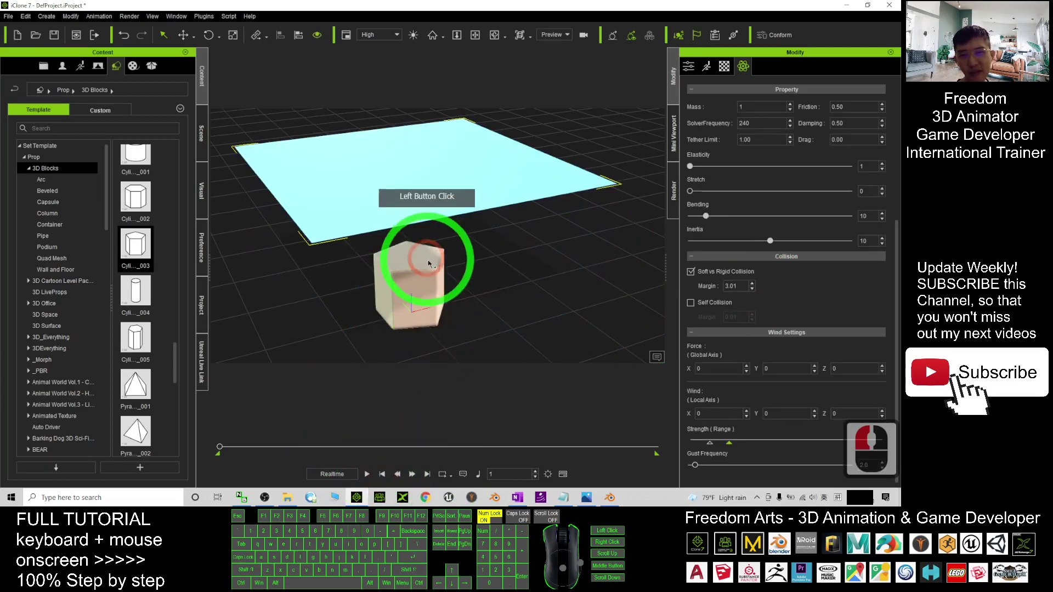
Select the block under the cloth and rotate it so it stands tilted on its edge
double_click(431, 263)
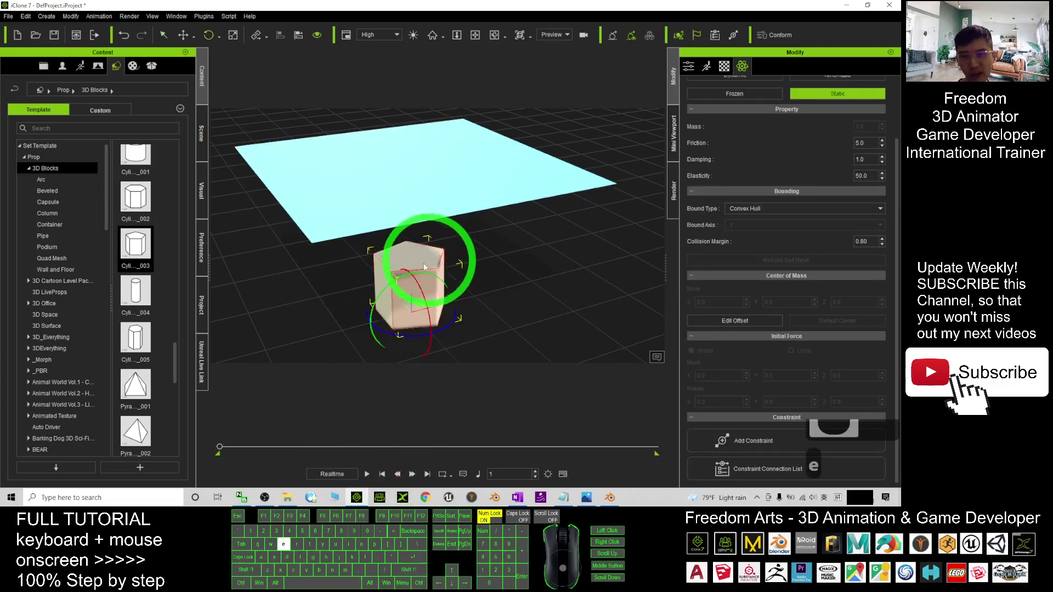
key("s")
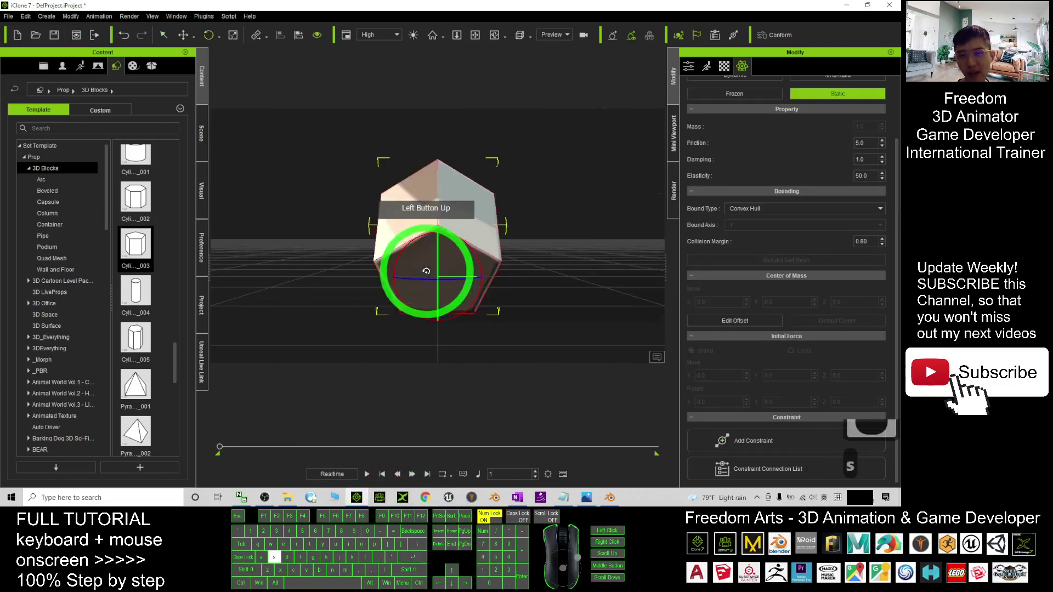
key("c")
left_click_drag(378, 210, 546, 268)
scroll(545, 268, "down", 20)
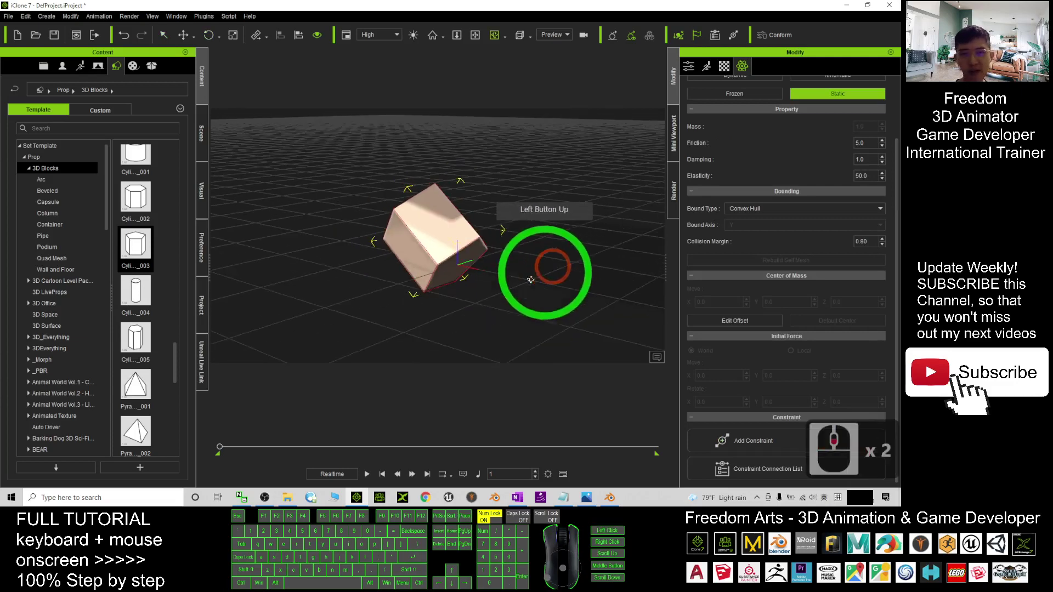
Move the tilted block upward along the vertical axis, keeping it beneath the cloth
key("x")
left_click_drag(415, 251, 455, 258)
key("c")
key("w")
left_click_drag(445, 217, 443, 197)
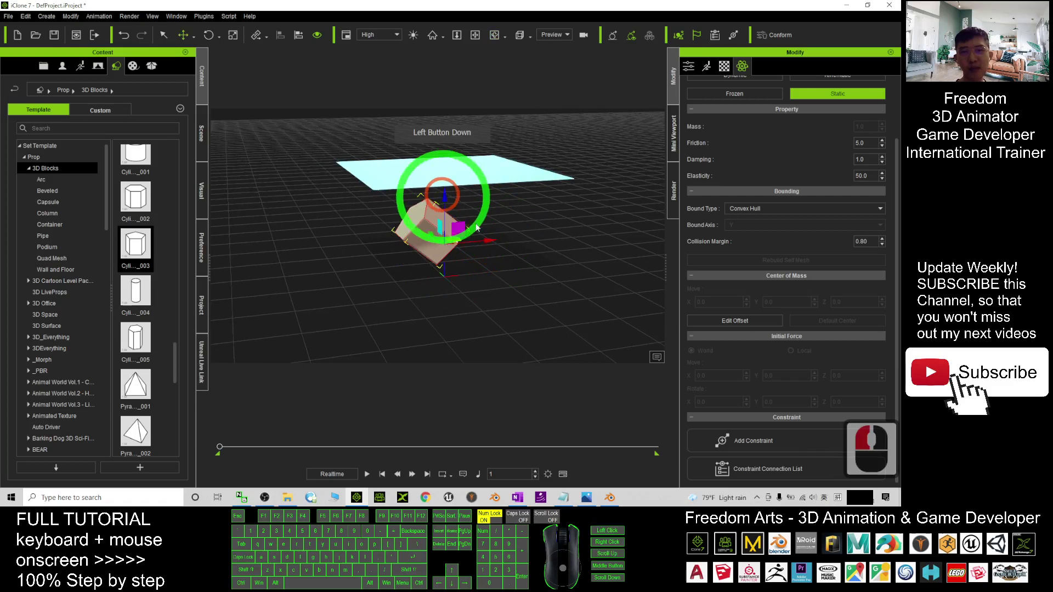
Play the simulation and examine how the cloth drapes over the tilted block's corners, then return to the first frame
key("x")
left_click_drag(494, 222, 465, 314)
key("c")
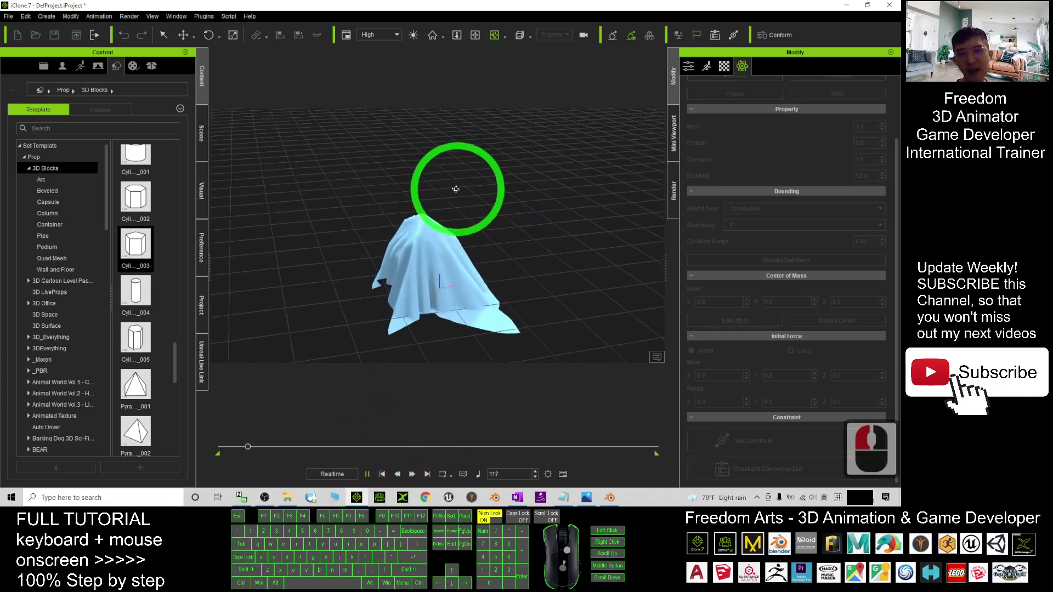
scroll(449, 197, "up", 10)
key("c")
left_click_drag(432, 249, 396, 196)
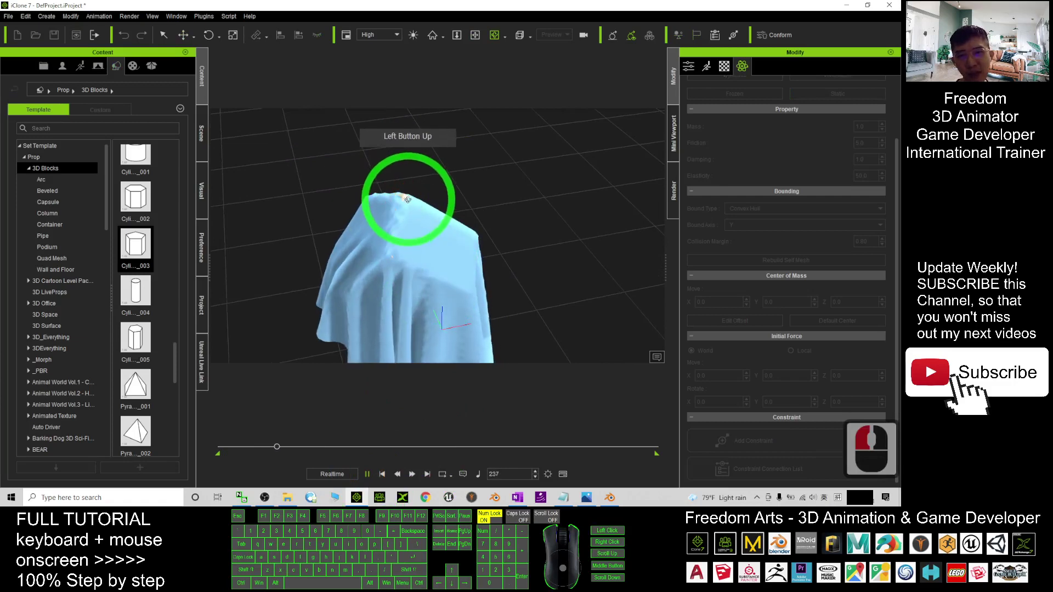
left_click(381, 475)
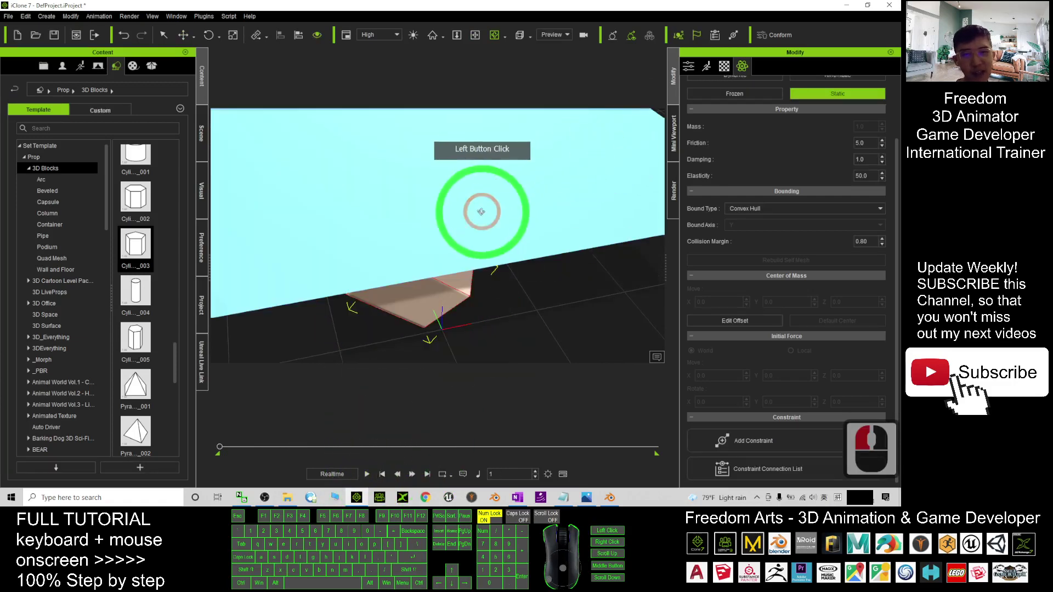
Set the cloth's Soft vs Rigid Collision margin to 5.01 and play the simulation over the tilted block
left_click(480, 212)
scroll(479, 211, "down", 14)
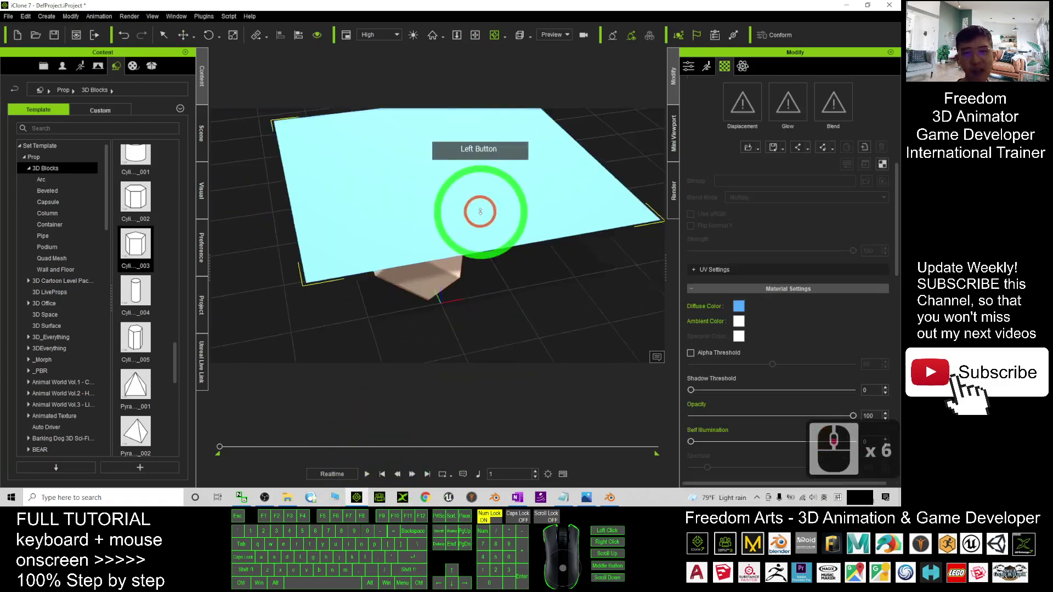
left_click(743, 66)
left_click(733, 287)
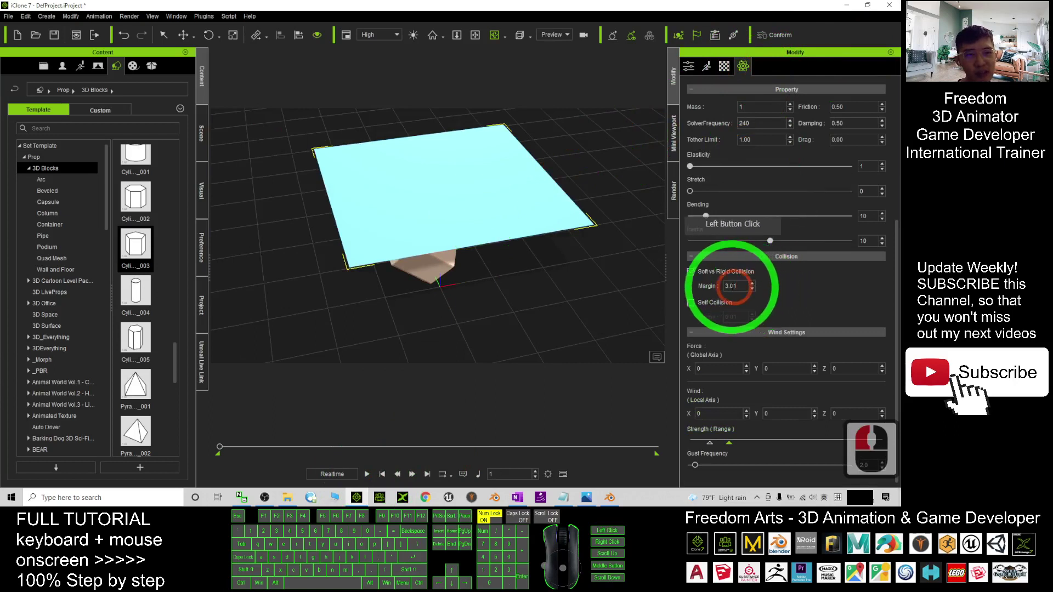
left_click(753, 285)
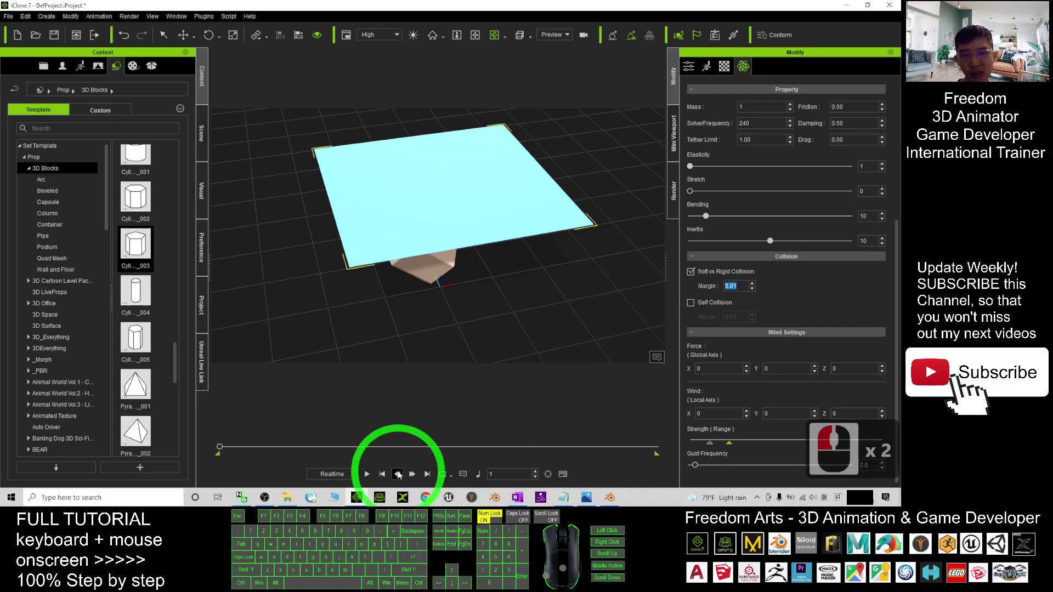
left_click(367, 473)
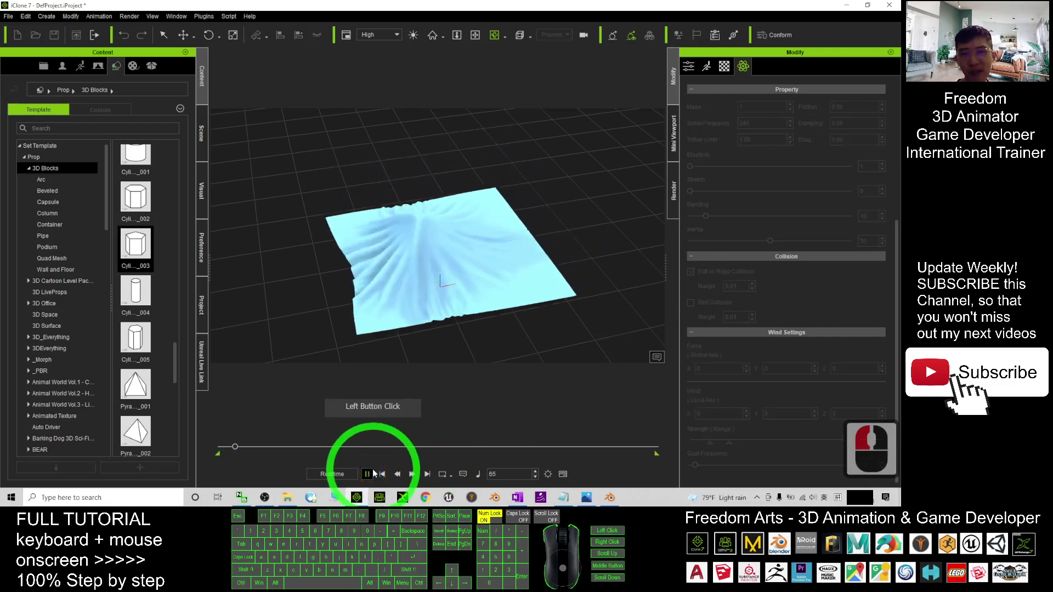
Examine from several angles how the cloth drapes over the tilted block, then return to the first frame
left_click_drag(469, 215, 476, 251)
scroll(476, 252, "up", 8)
key("c")
left_click_drag(418, 228, 475, 234)
scroll(429, 277, "down", 6)
scroll(475, 234, "down", 7)
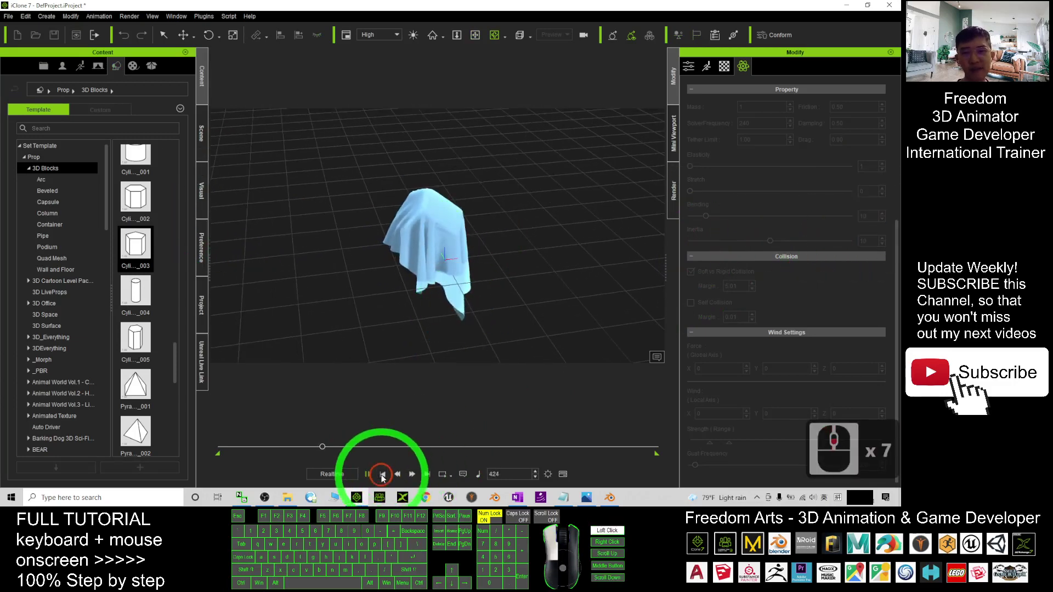
Raise the cloth high above the block, then raise the block along the vertical axis beneath it
double_click(454, 160)
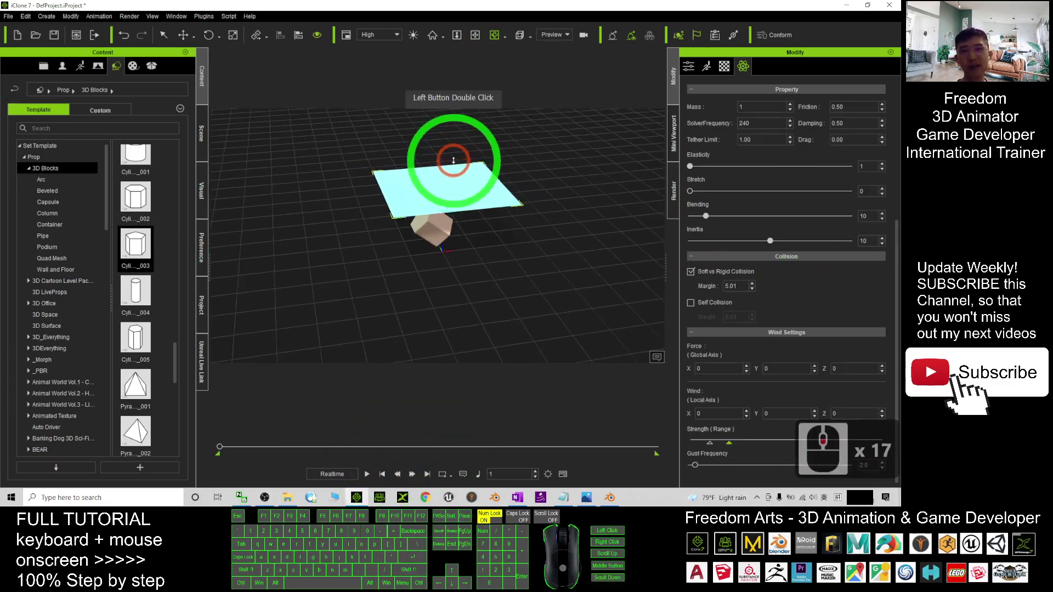
left_click_drag(435, 160, 434, 82)
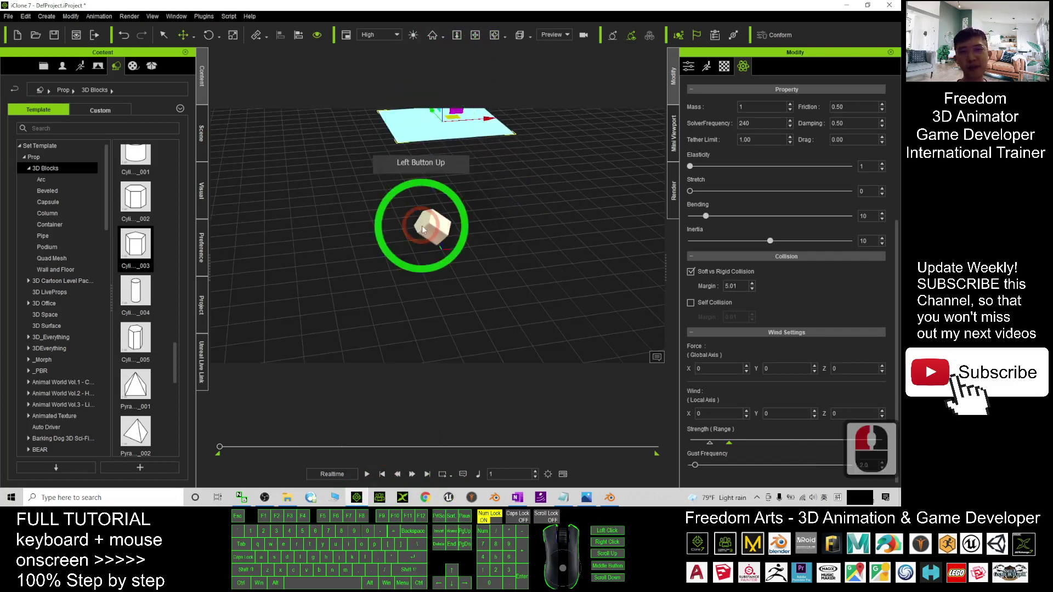
double_click(425, 226)
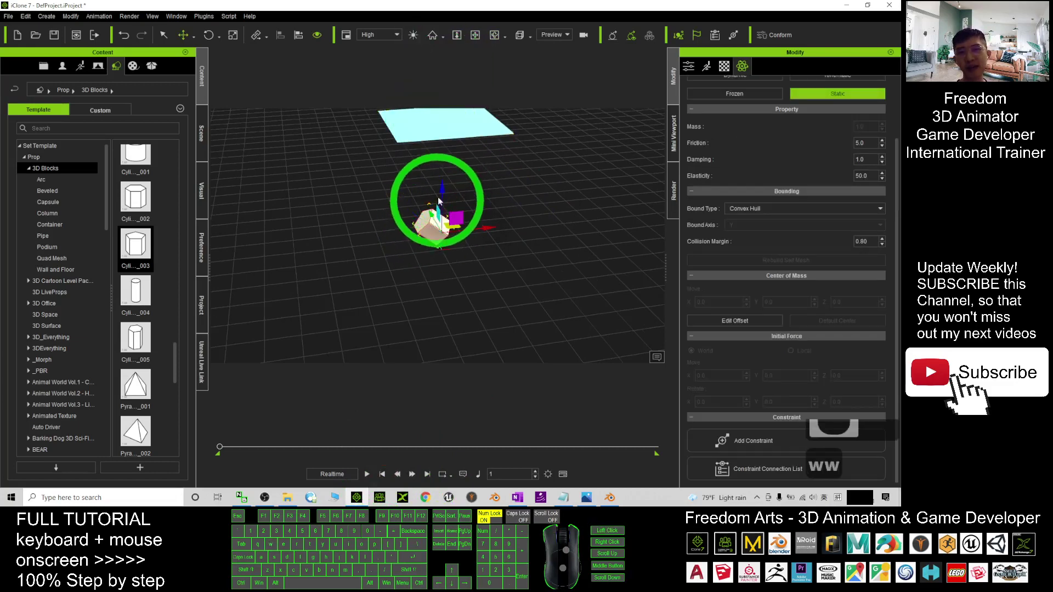
left_click_drag(441, 189, 537, 199)
Scale up the tilted block beneath the cloth, keeping it clear of the cloth
key("x")
key("c")
scroll(442, 263, "up", 20)
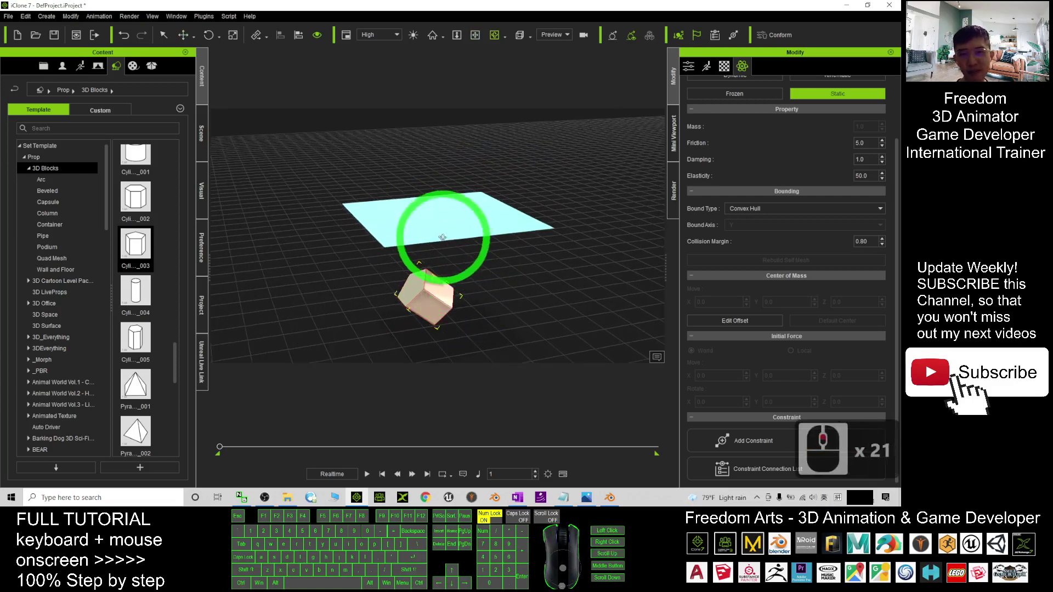
key("e")
left_click_drag(443, 317, 486, 270)
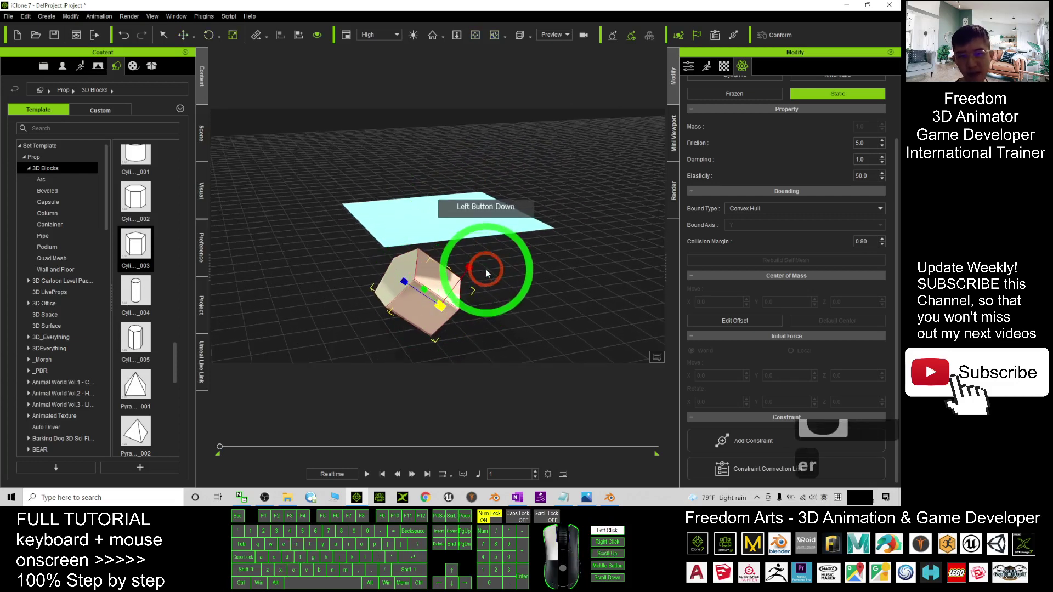
Play the simulation and examine how the cloth falls over the enlarged block, then return to the first frame
left_click(366, 474)
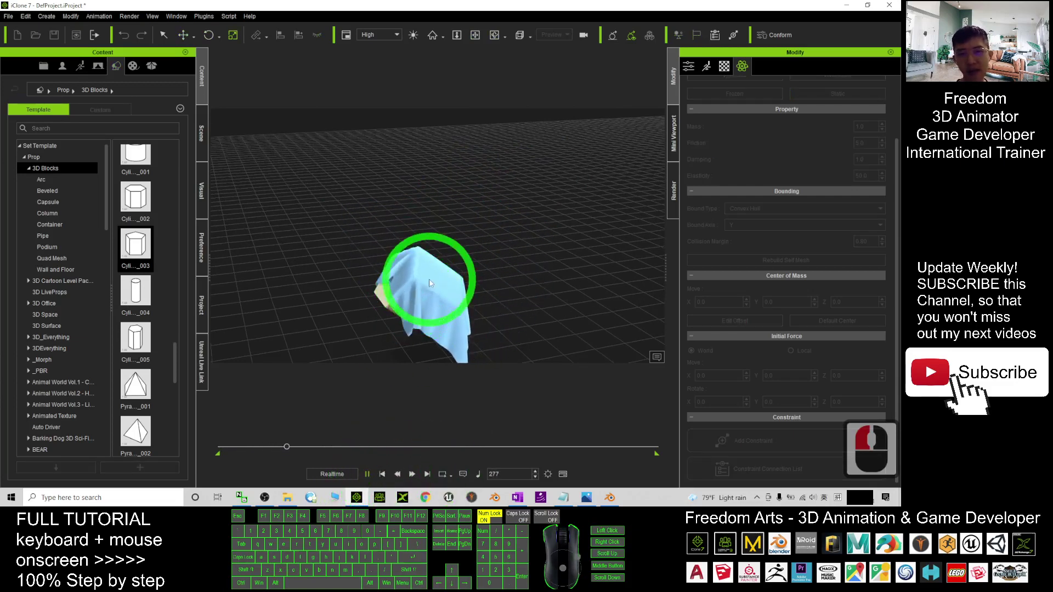
scroll(566, 258, "up", 5)
key("x")
left_click_drag(517, 306, 489, 204)
key("c")
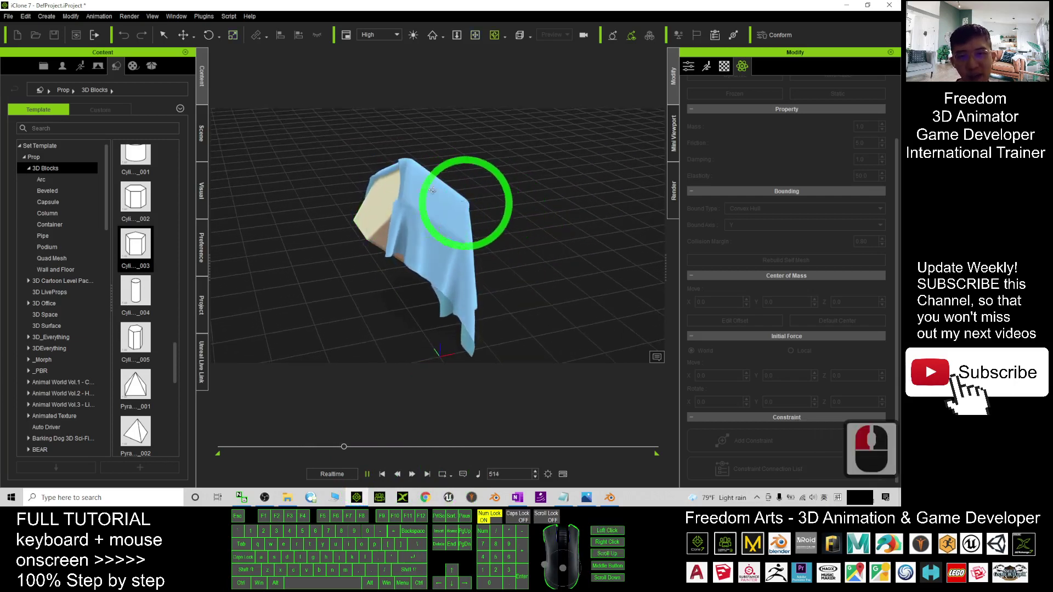
left_click_drag(523, 242, 622, 310)
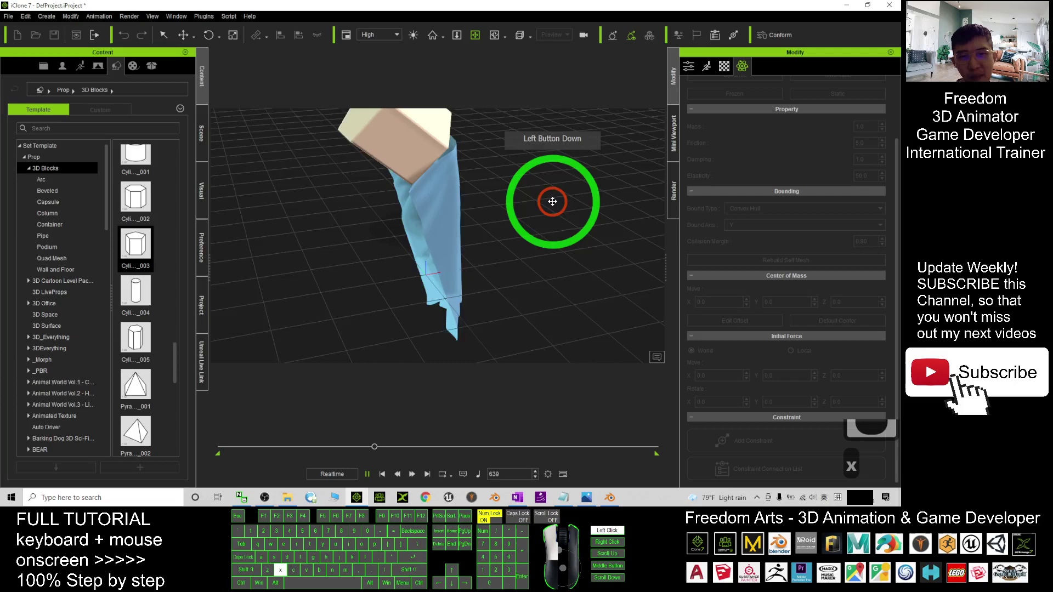
key("c")
left_click_drag(552, 201, 286, 204)
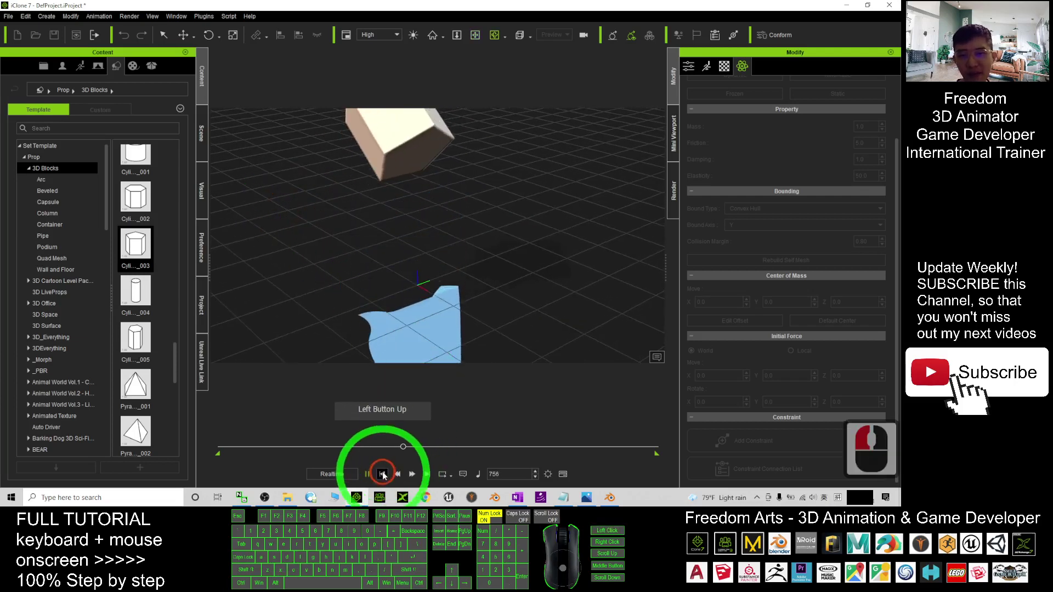
left_click(383, 475)
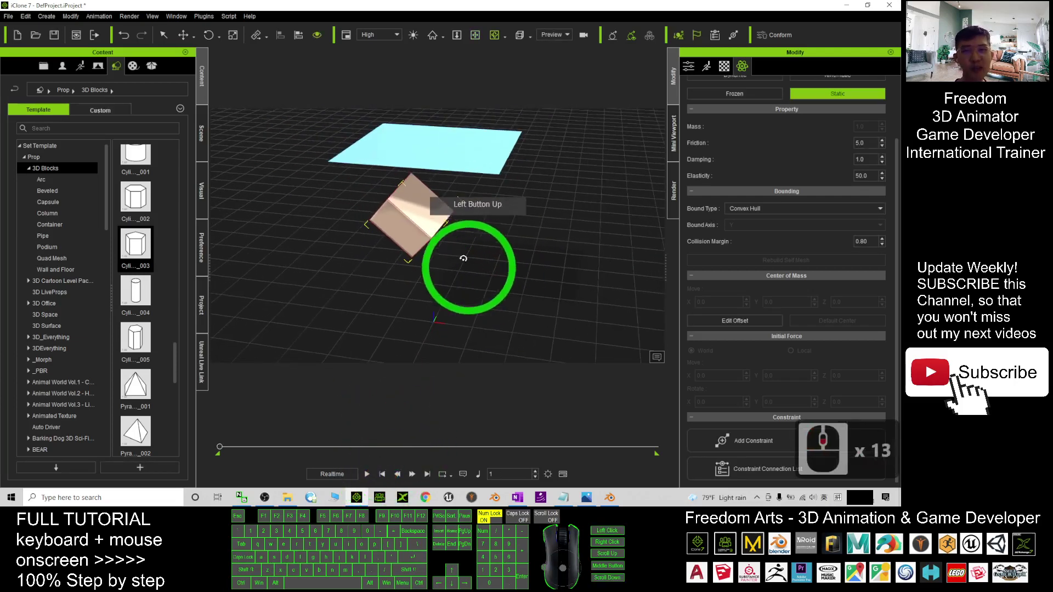
Adjust the block's position along the X axis beneath the cloth, replaying the simulation from the first frame after each move
key("e")
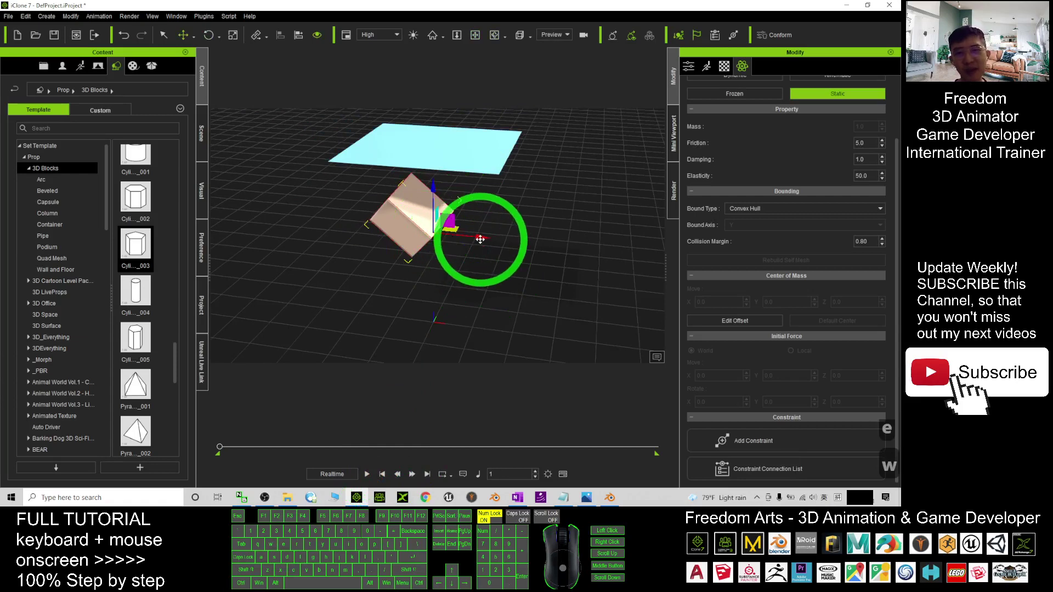
left_click_drag(480, 240, 449, 239)
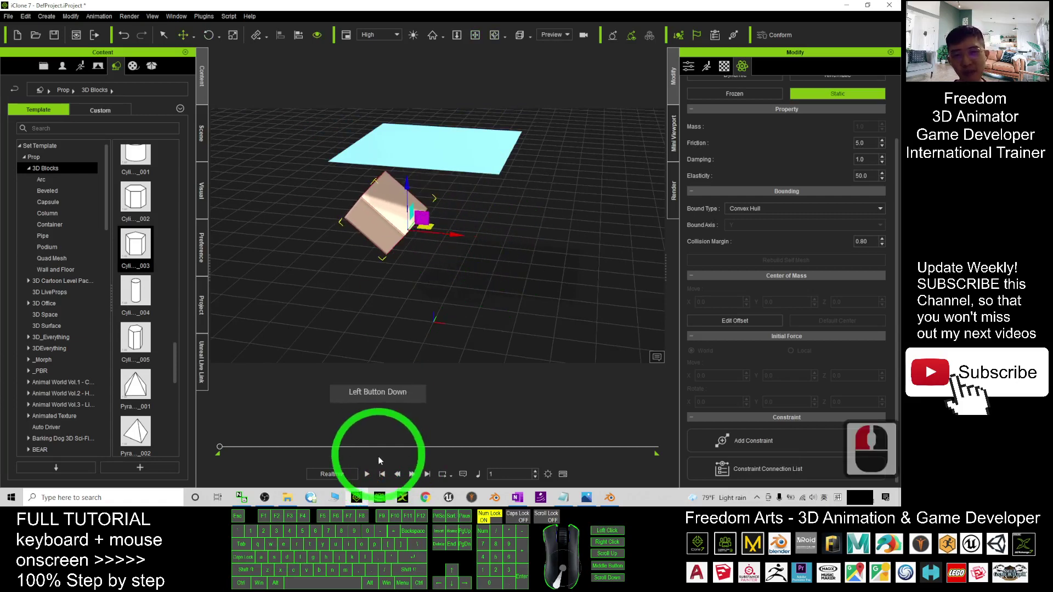
left_click(367, 473)
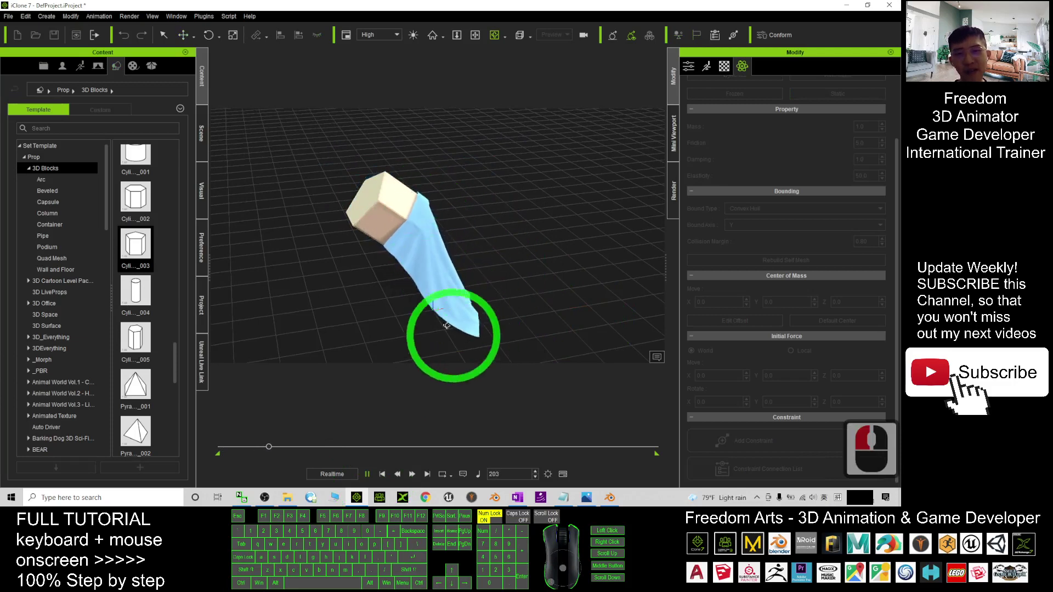
left_click(383, 473)
left_click_drag(419, 209, 493, 220)
left_click(367, 474)
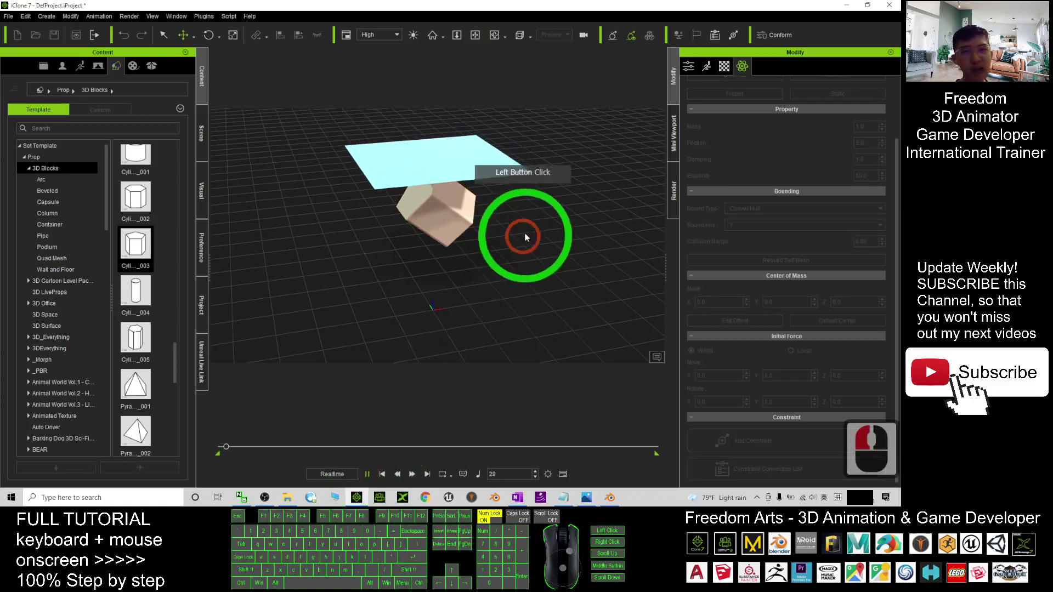
Examine the cloth draped over the repositioned block from several sides, then return to the first frame
left_click_drag(642, 190, 439, 258)
scroll(440, 263, "up", 20)
key("x")
left_click_drag(408, 292, 599, 216)
key("c")
key("x")
left_click_drag(438, 194, 459, 251)
left_click(380, 481)
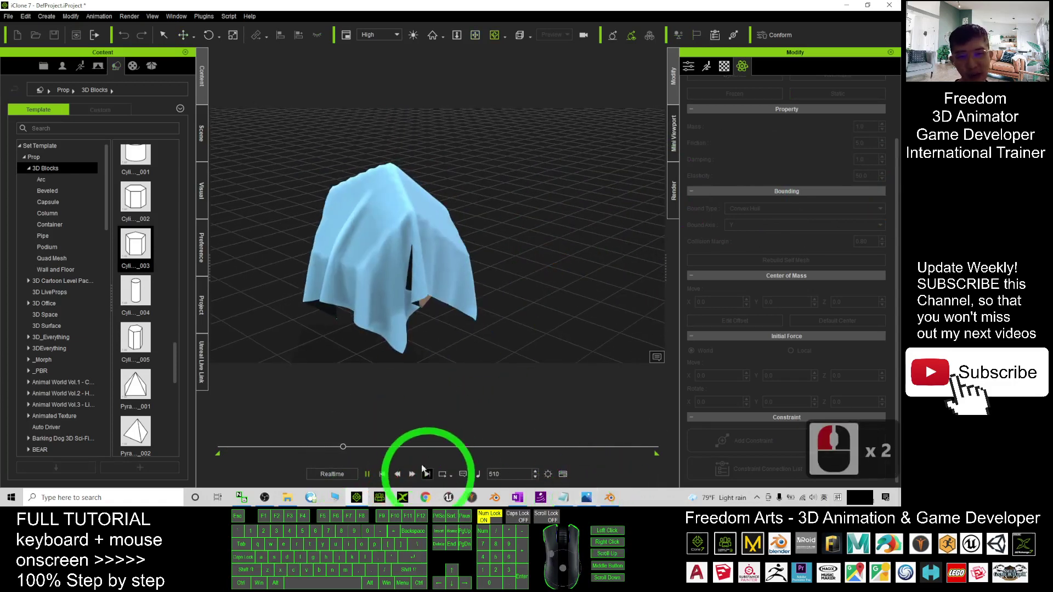
left_click(382, 474)
Show the cover.jpg image in Photos, then switch back to iClone and replay the cloth simulation
left_click(586, 497)
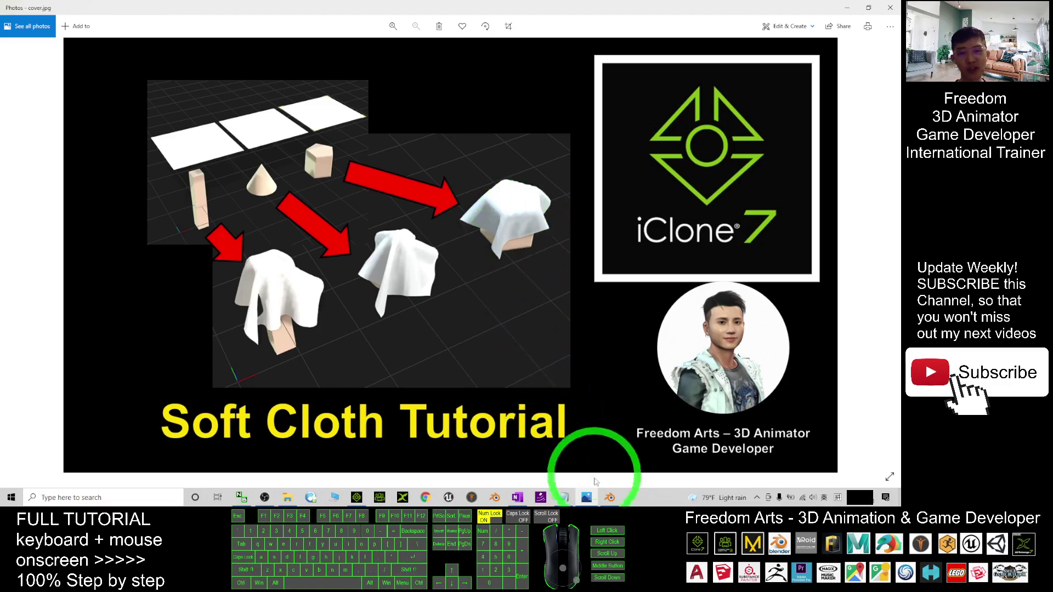
left_click(357, 497)
left_click_drag(307, 334, 362, 329)
left_click(366, 473)
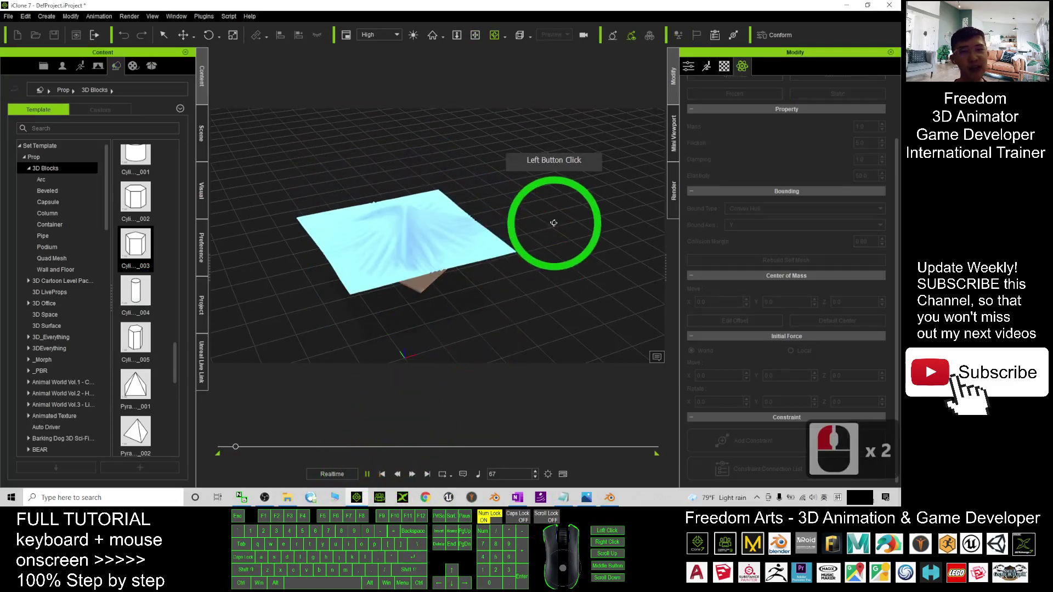
Inspect the draped cloth up close all around the block while the simulation plays
scroll(384, 281, "up", 7)
left_click_drag(384, 282, 287, 227)
left_click_drag(537, 187, 288, 204)
left_click_drag(505, 195, 229, 205)
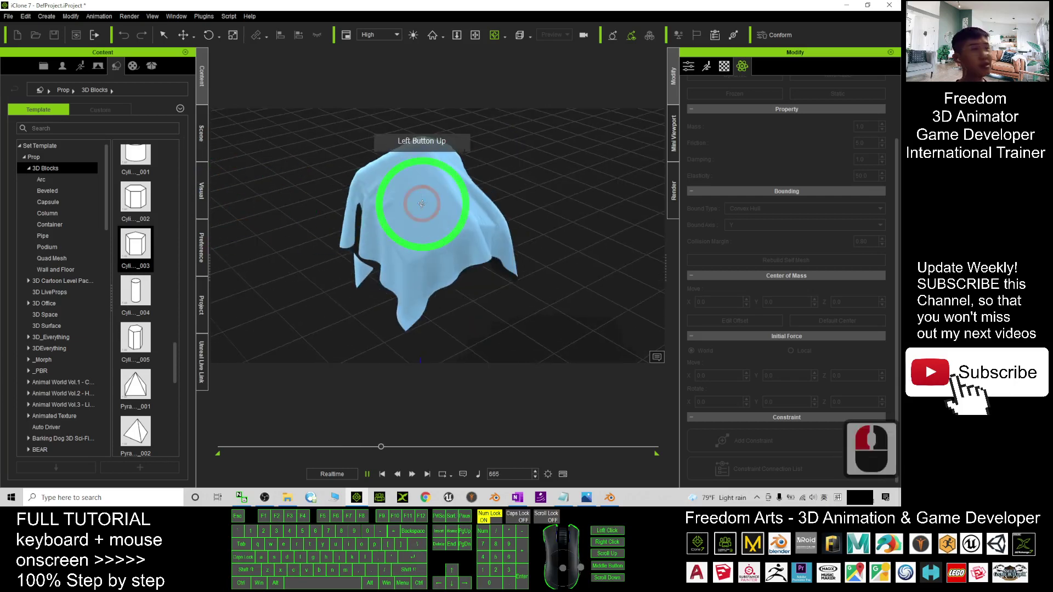
scroll(438, 202, "up", 6)
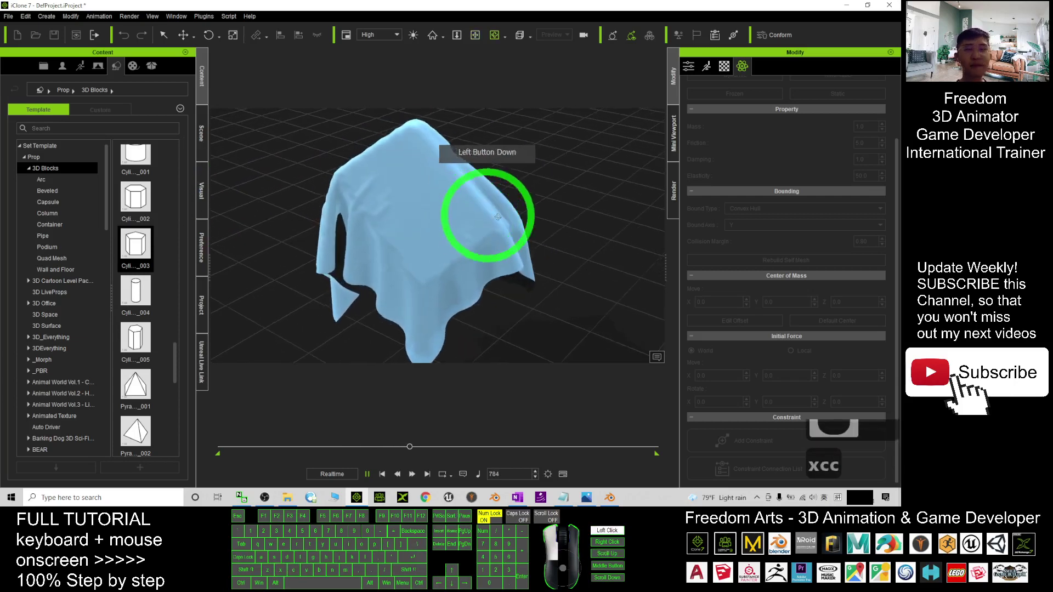
left_click_drag(673, 234, 723, 230)
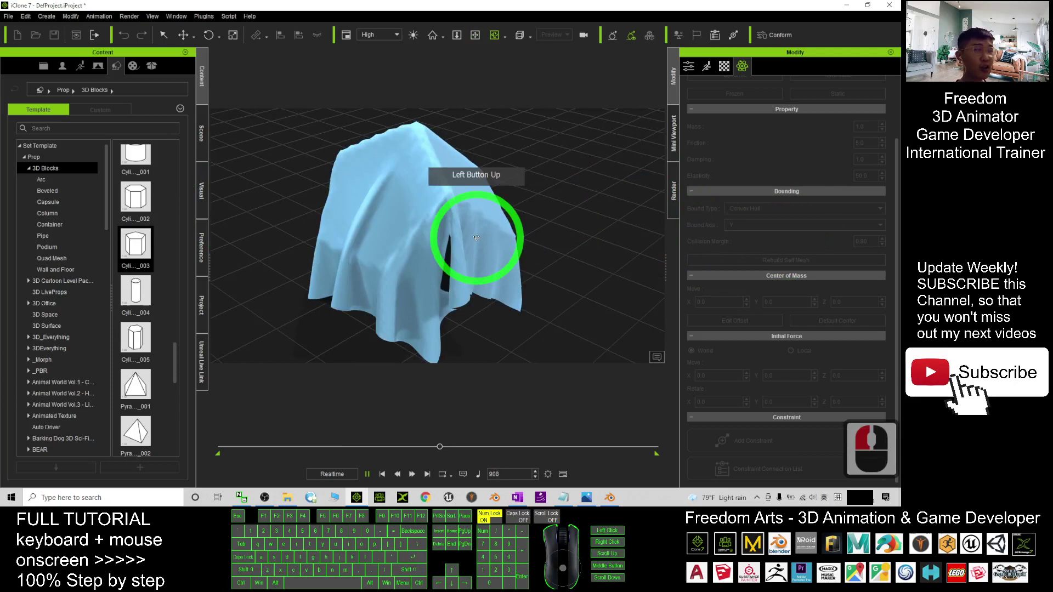